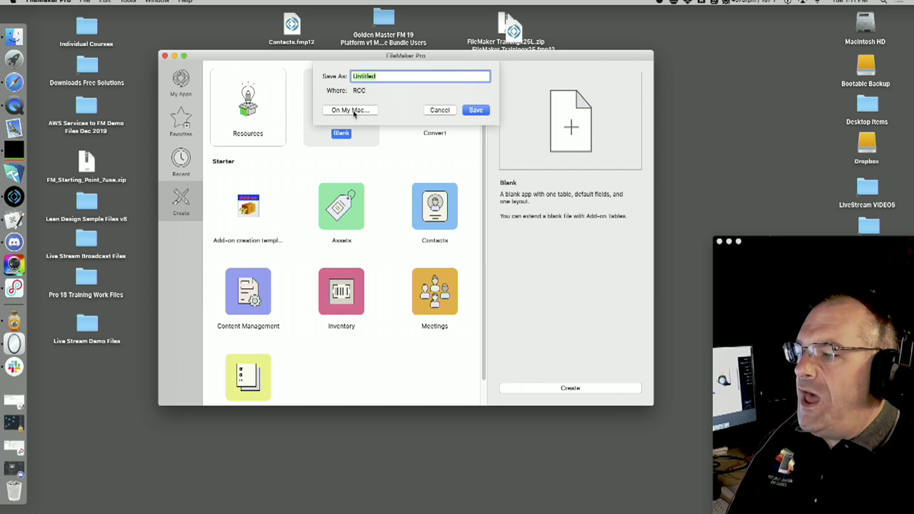
# Save the new blank file on this Mac's Desktop under the name 'Go Day 1'
pyautogui.click(370, 113)
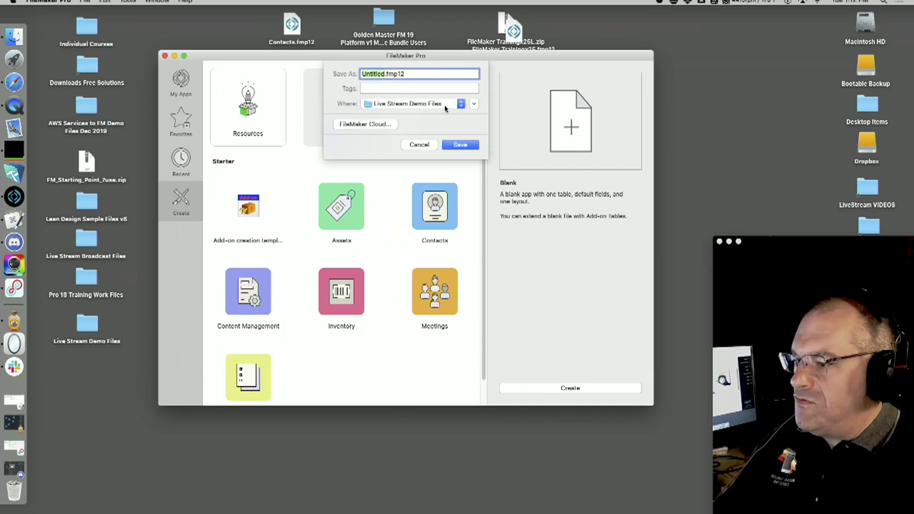
pyautogui.press('super+d')
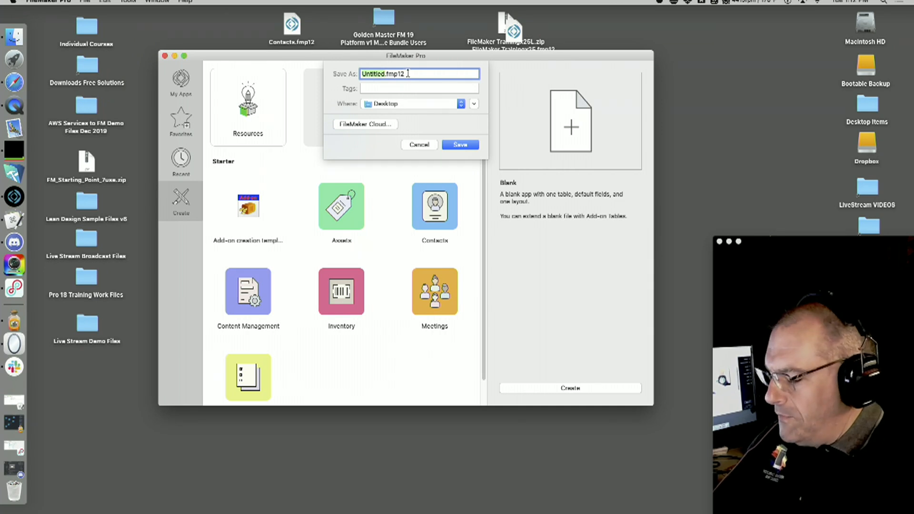
pyautogui.write('Go Day 1')
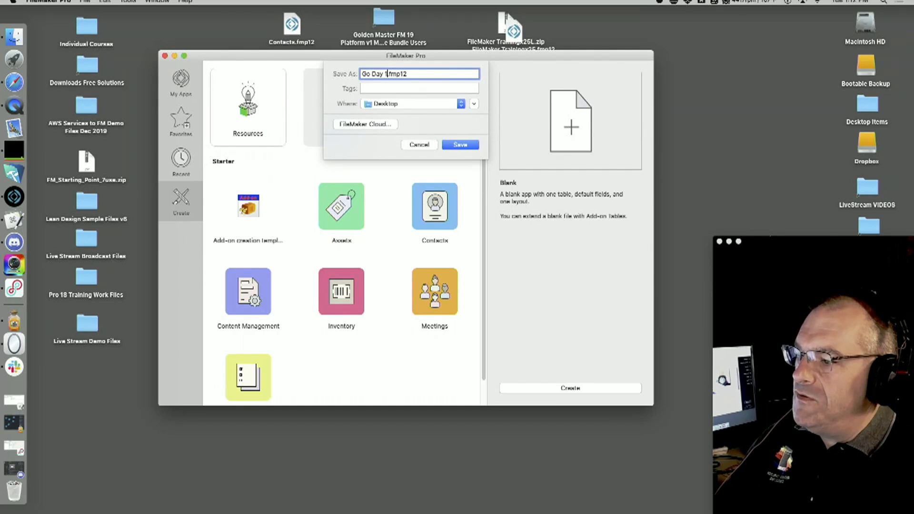
pyautogui.press('Return')
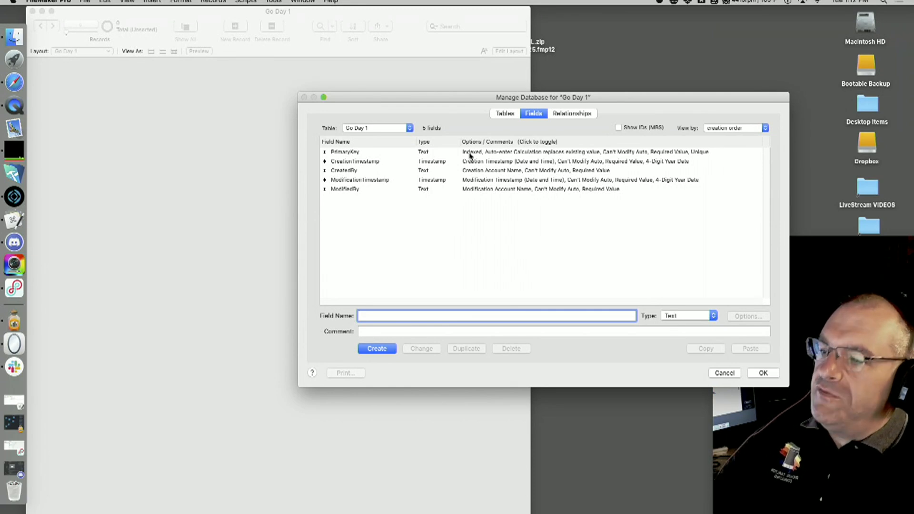
# Arrange the windows and create the Name text field in Go Day 1
pyautogui.moveTo(832, 241); pyautogui.dragTo(862, 513)
pyautogui.moveTo(868, 434); pyautogui.dragTo(609, 41)
pyautogui.moveTo(823, 505); pyautogui.dragTo(823, 256)
pyautogui.moveTo(480, 102); pyautogui.dragTo(358, 98)
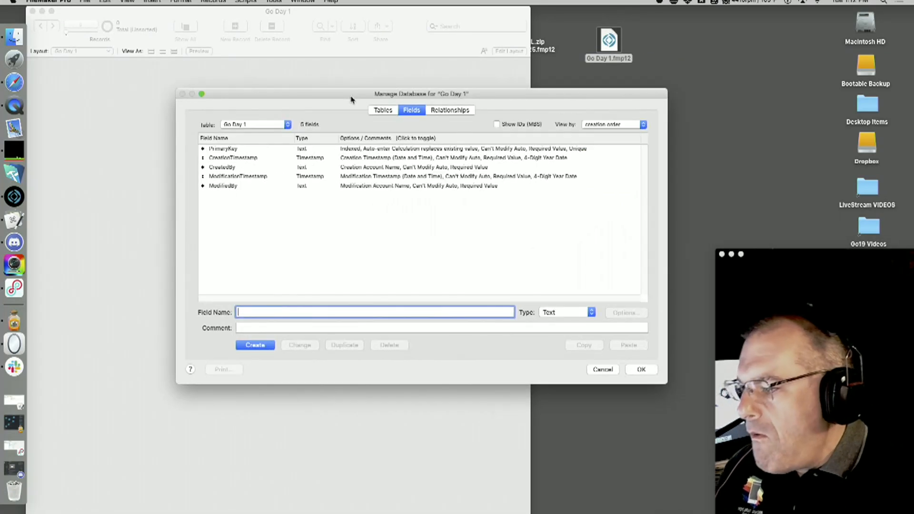
pyautogui.write('Nac')
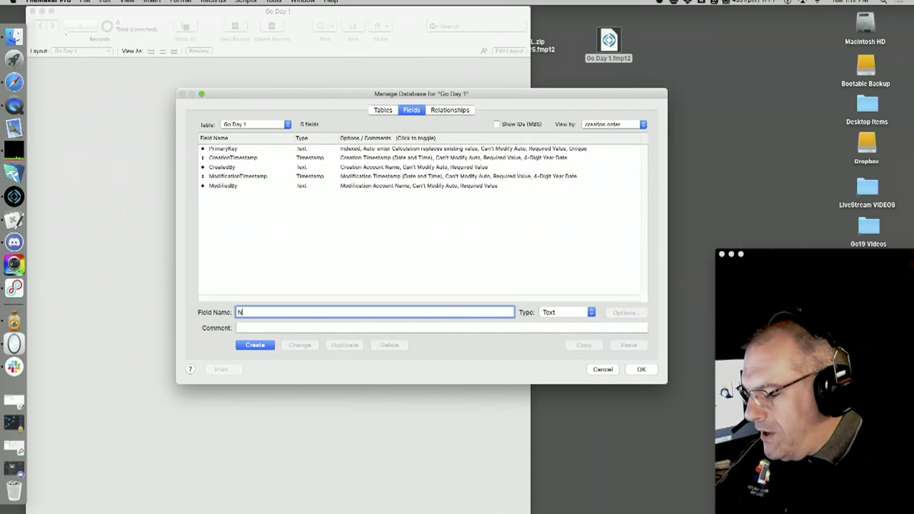
pyautogui.press('BackSpace')
pyautogui.write('me')
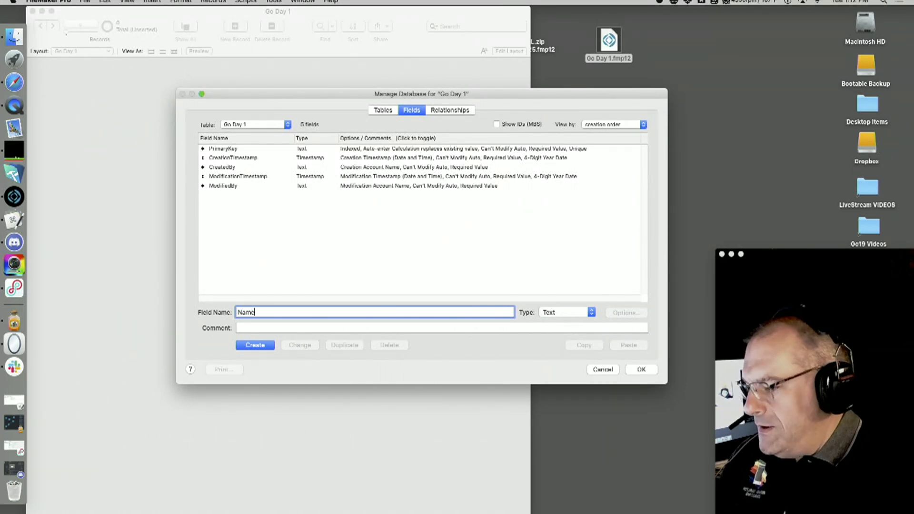
pyautogui.press('Return')
# Add the Address, City, State and Zip text fields and confirm with OK
pyautogui.write('Address')
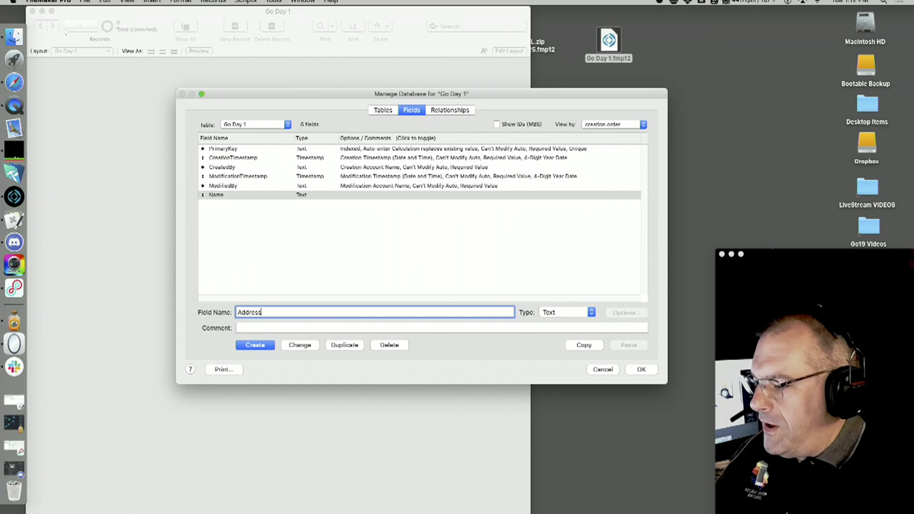
pyautogui.press('Return')
pyautogui.write('City')
pyautogui.press('Return')
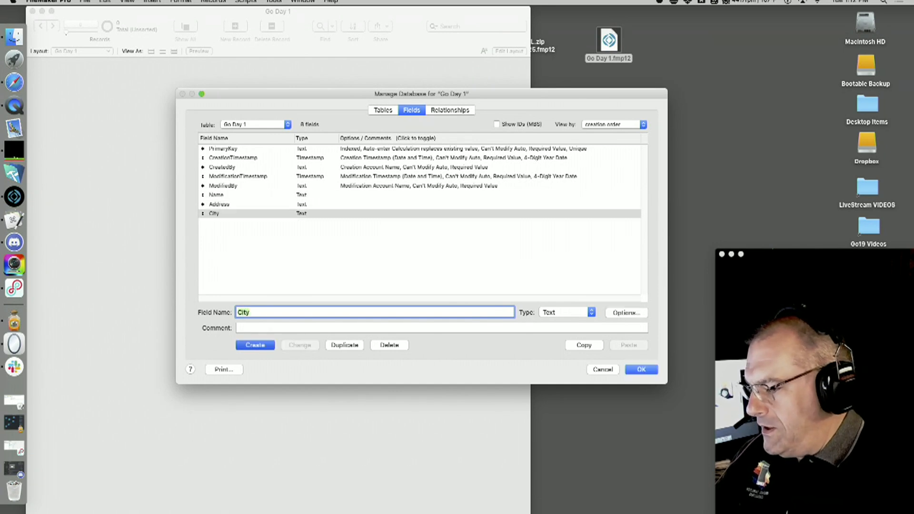
pyautogui.write('State')
pyautogui.press('Return')
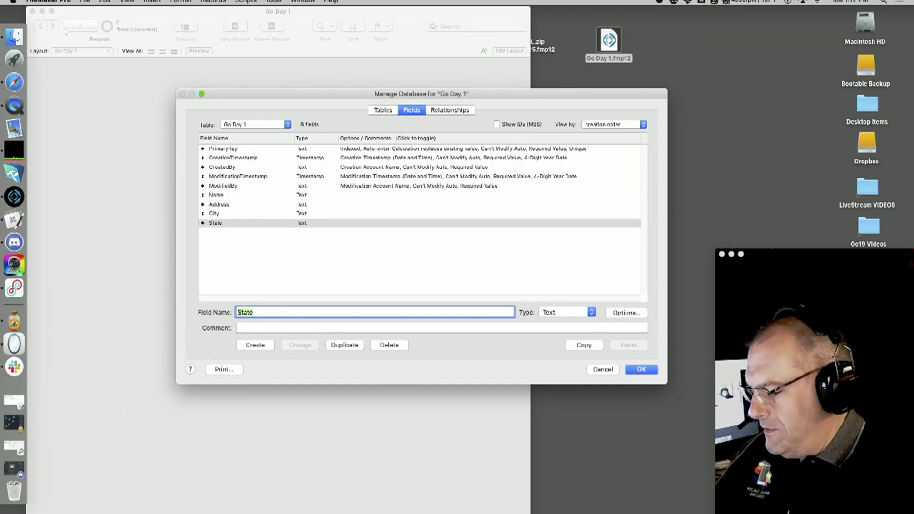
pyautogui.write('Zip')
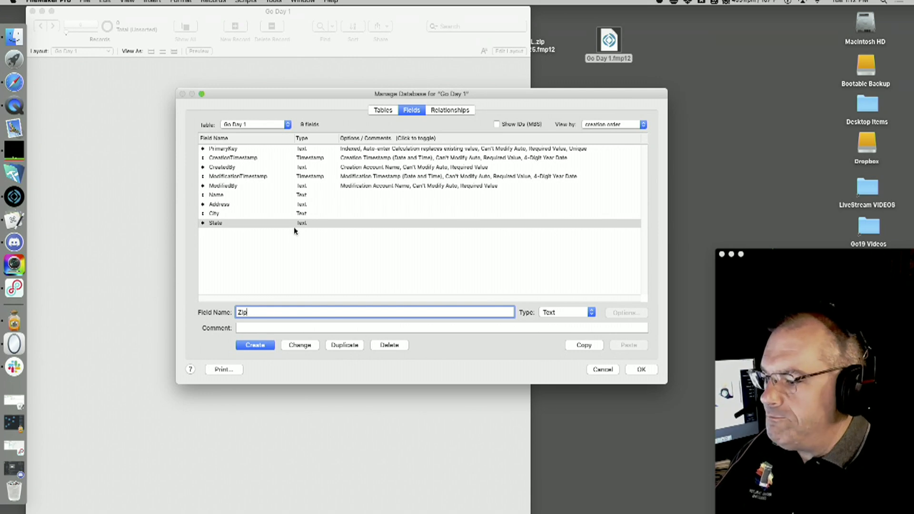
pyautogui.click(261, 344)
pyautogui.click(639, 369)
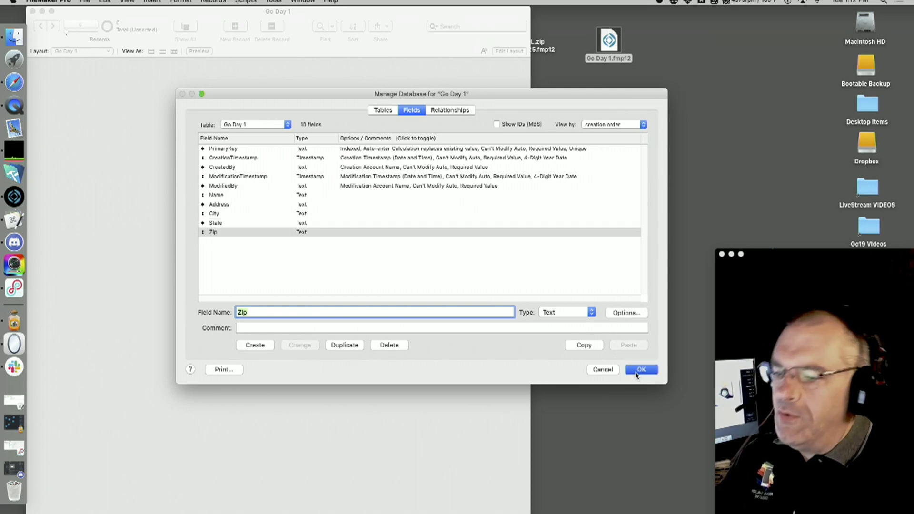
pyautogui.moveTo(302, 27); pyautogui.dragTo(330, 16)
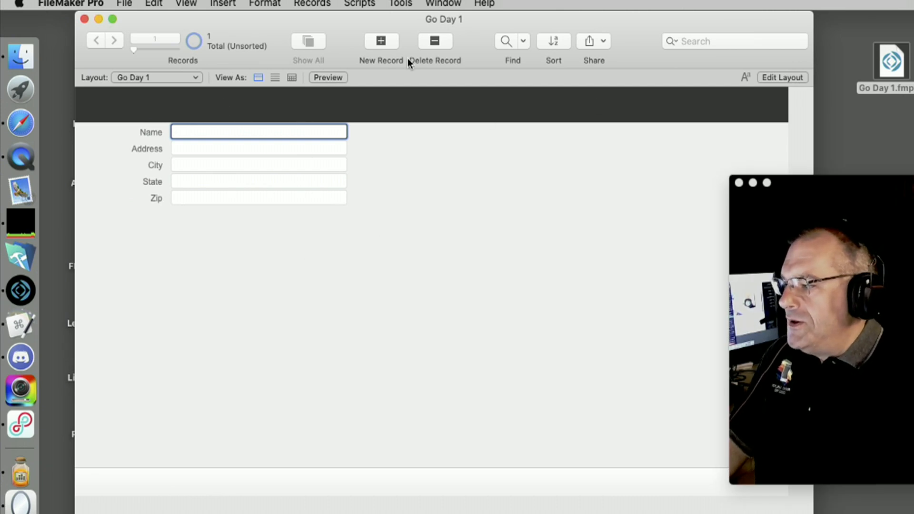
pyautogui.click(456, 215)
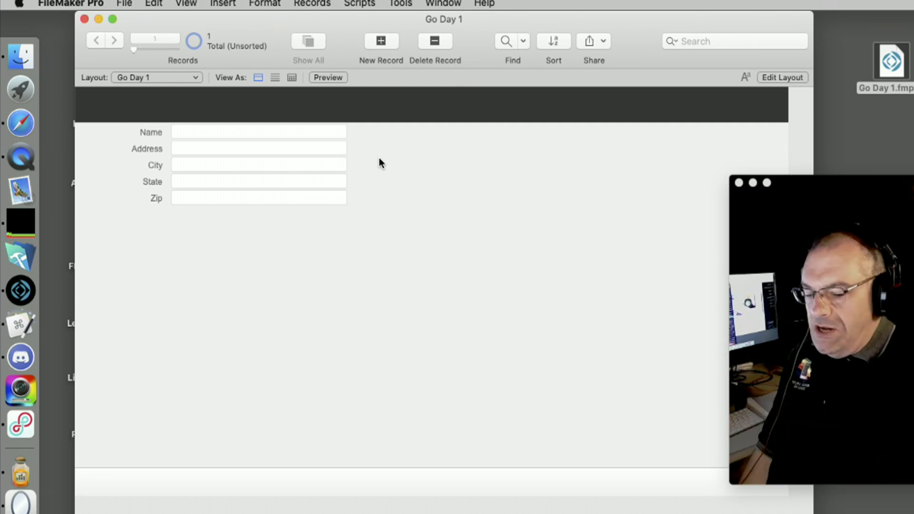
# Show the File > Sharing submenu for Go Day 1
pyautogui.click(134, 4)
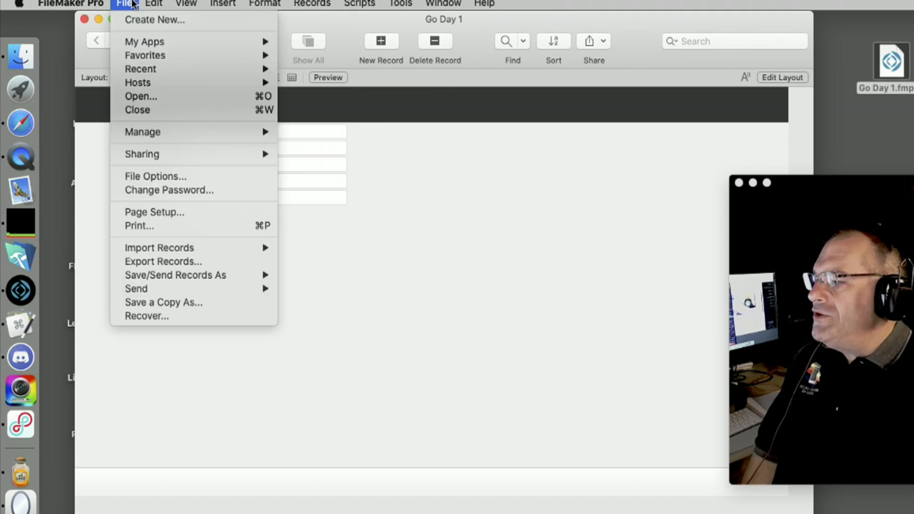
pyautogui.click(133, 4)
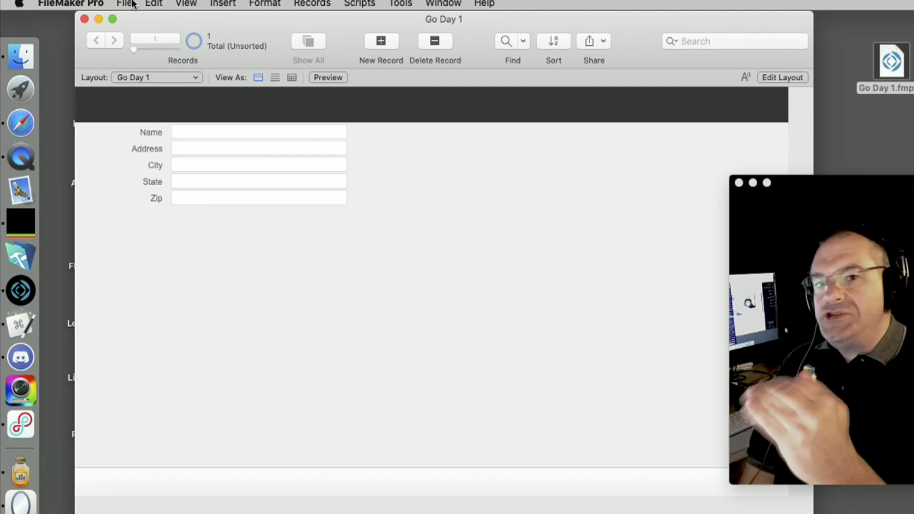
pyautogui.click(239, 245)
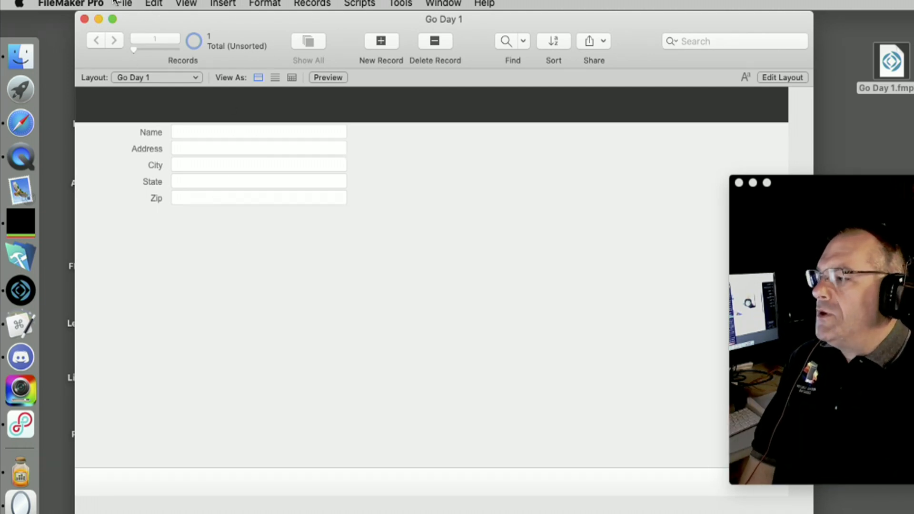
pyautogui.click(125, 4)
pyautogui.moveTo(156, 156)
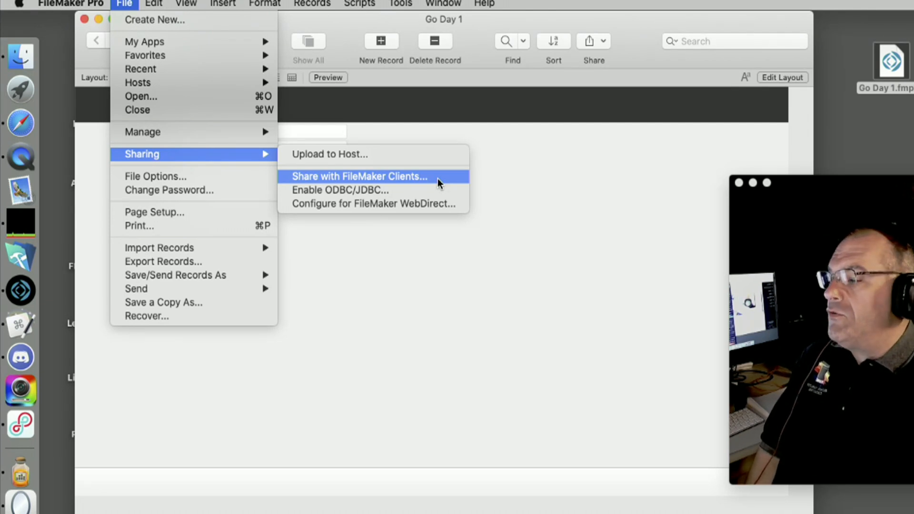
# Turn on FileMaker network sharing with Go Day 1 accessible to All users
pyautogui.click(439, 178)
pyautogui.moveTo(567, 126); pyautogui.dragTo(243, 32)
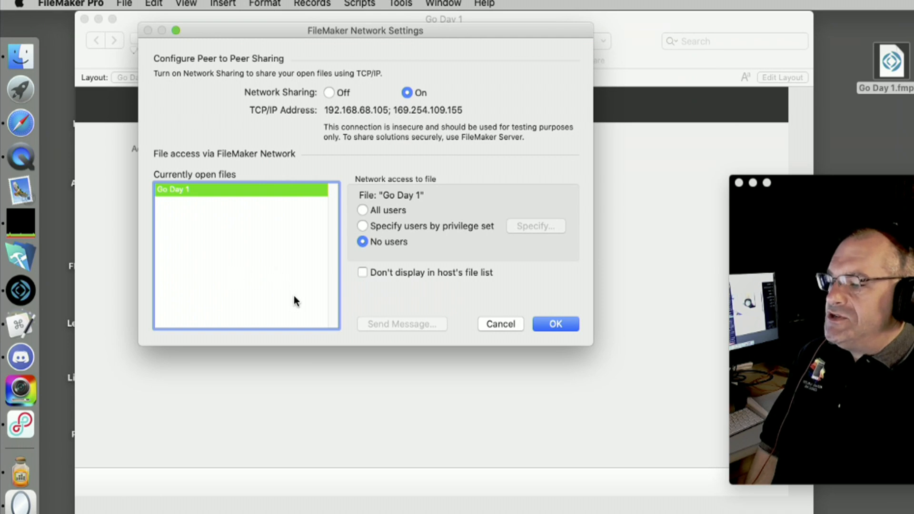
pyautogui.click(363, 210)
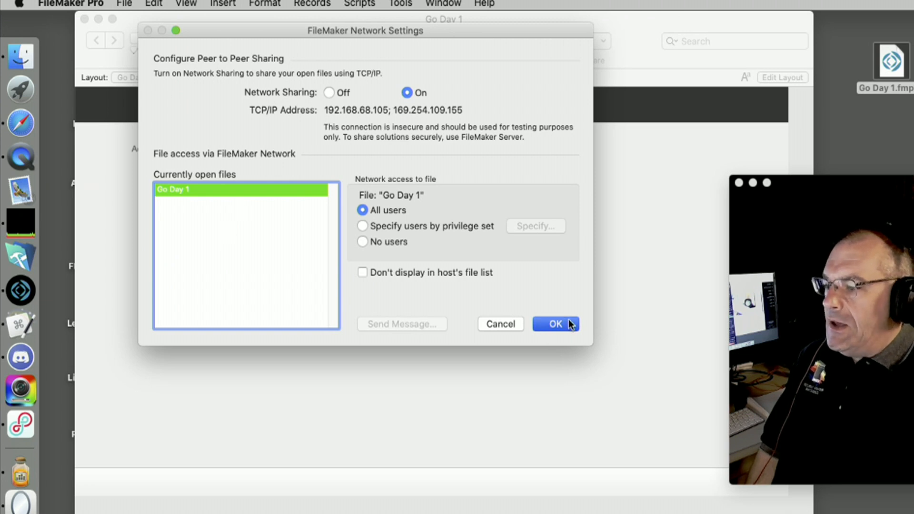
pyautogui.click(556, 323)
pyautogui.click(129, 4)
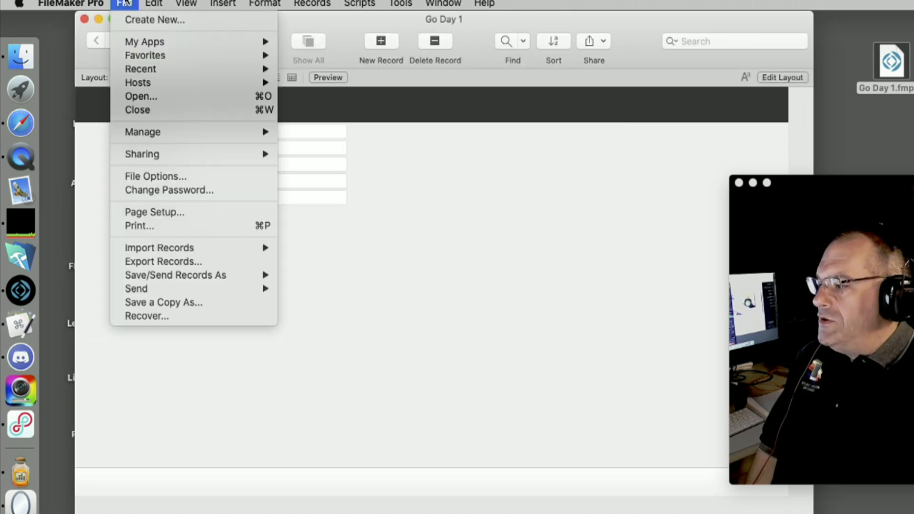
# Open the Manage Security settings for Go Day 1
pyautogui.moveTo(145, 136)
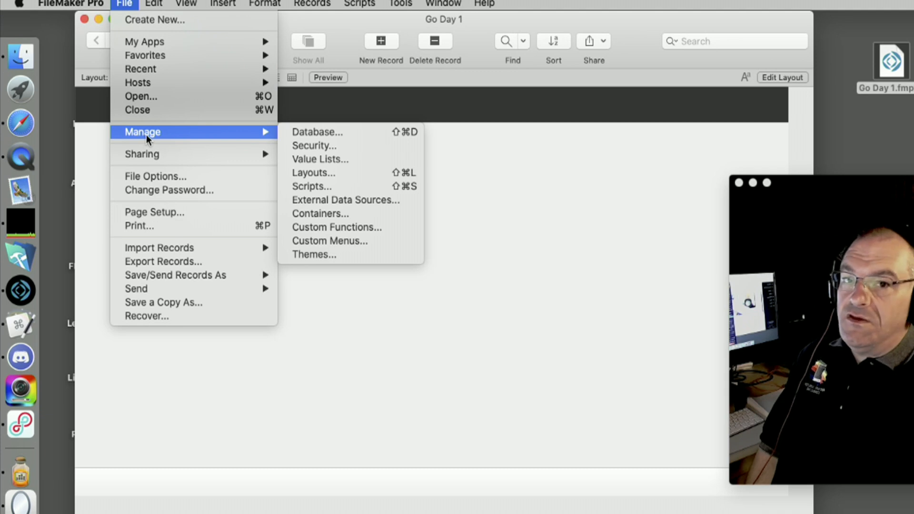
pyautogui.click(314, 145)
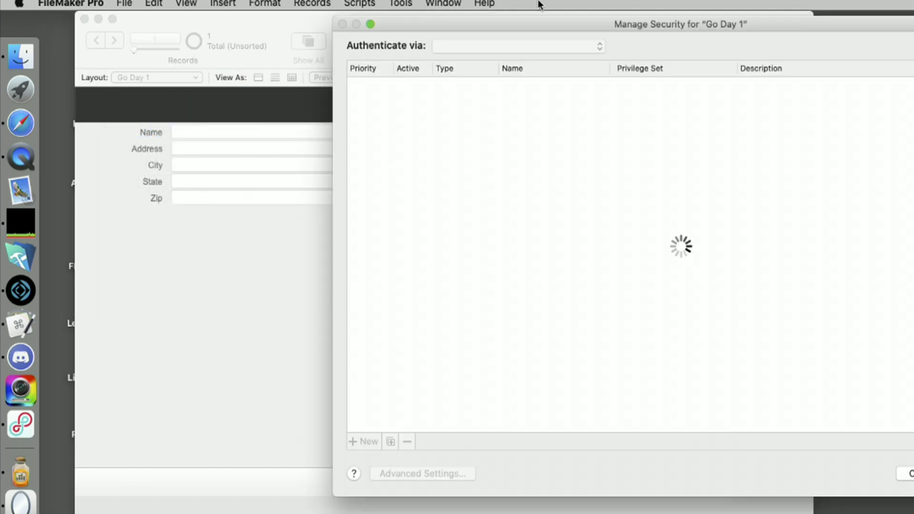
pyautogui.moveTo(465, 28); pyautogui.dragTo(295, 21)
pyautogui.click(100, 3)
pyautogui.moveTo(125, 4)
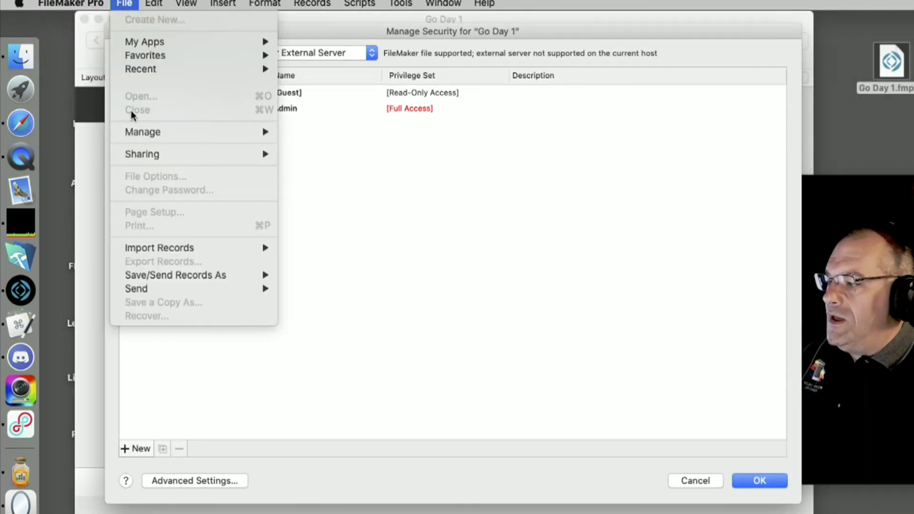
pyautogui.moveTo(136, 133)
pyautogui.click(594, 170)
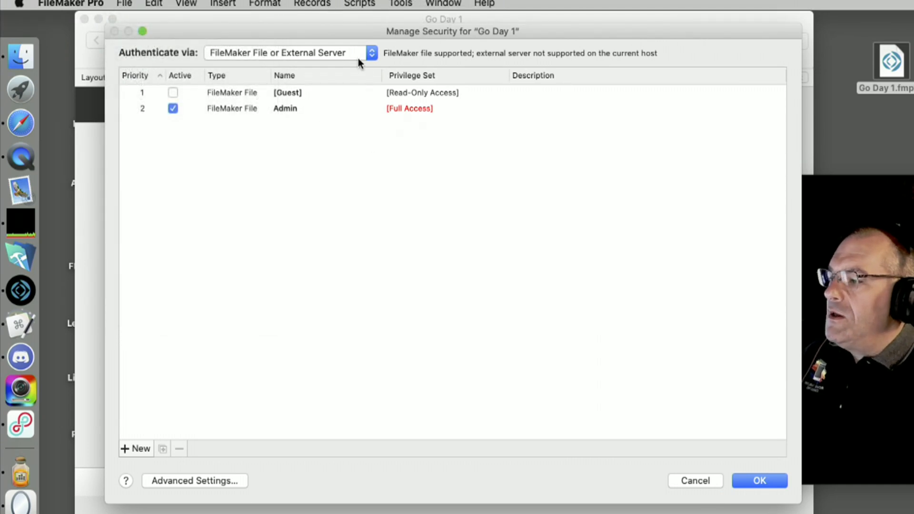
# Keep the Admin account on the Full Access privilege set and select it for editing
pyautogui.click(420, 110)
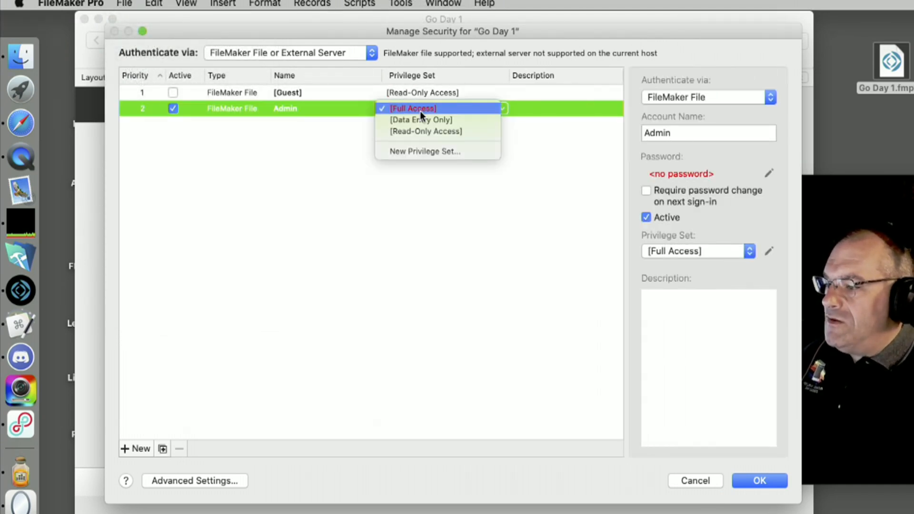
pyautogui.click(768, 170)
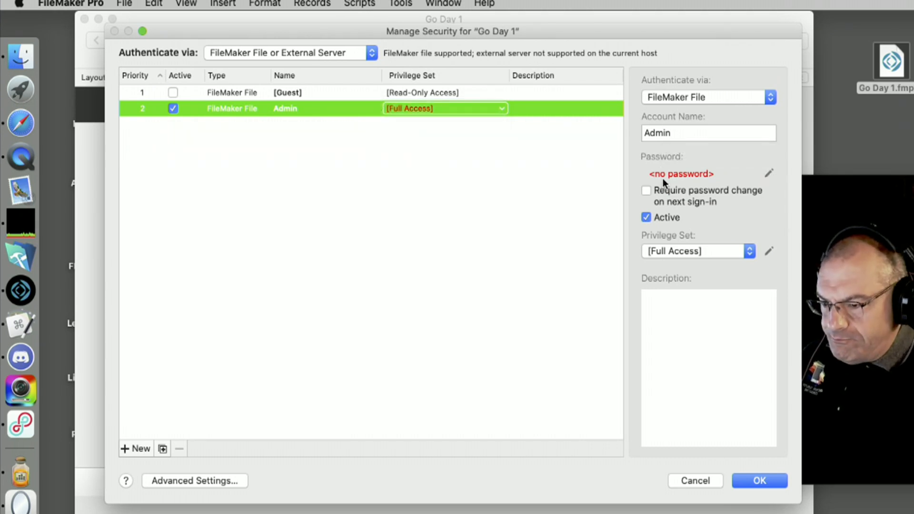
pyautogui.click(513, 162)
pyautogui.click(398, 109)
pyautogui.click(486, 109)
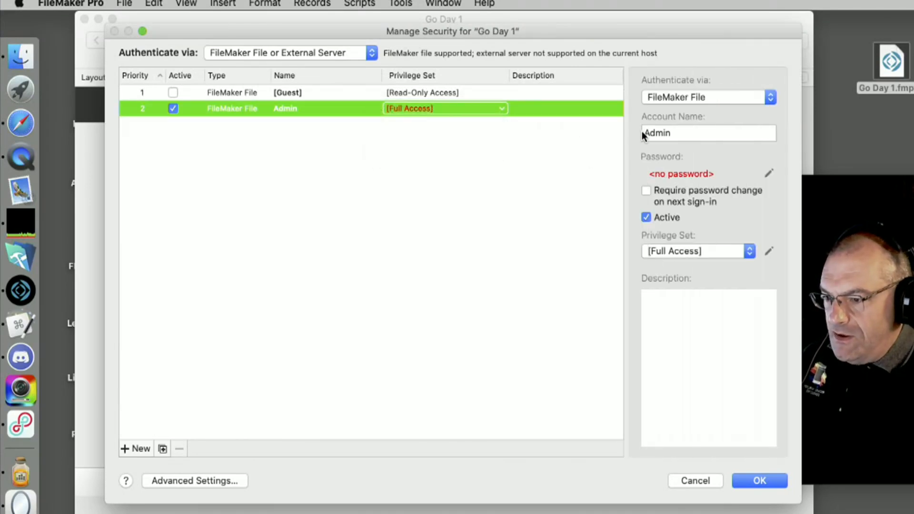
pyautogui.click(673, 135)
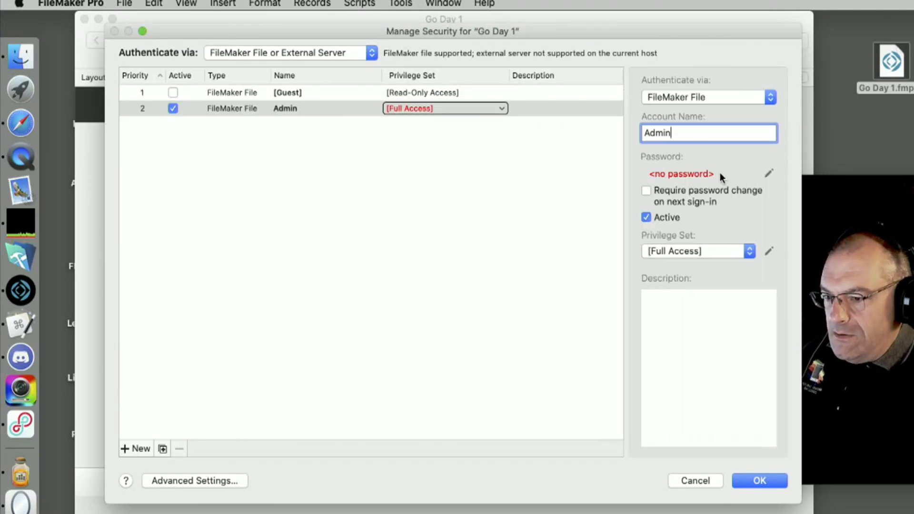
# Give the Admin account a new password and verify the security changes with admin credentials
pyautogui.click(769, 175)
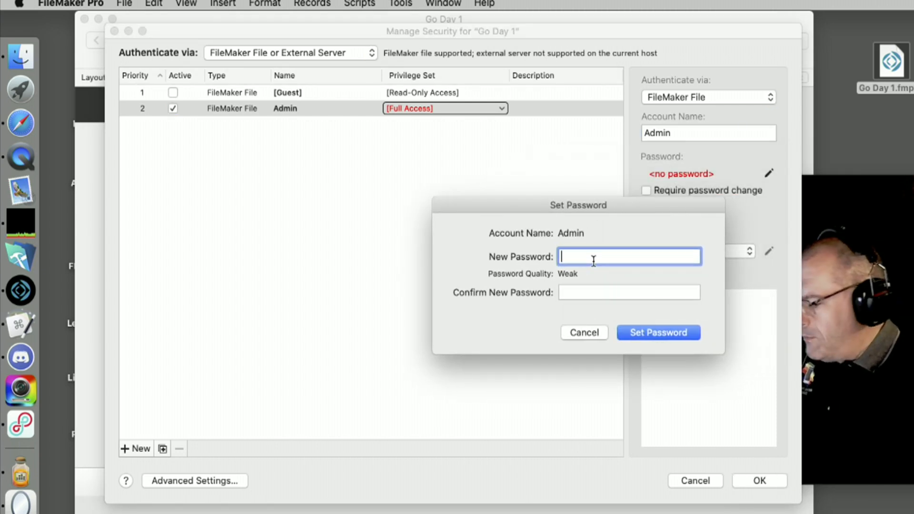
pyautogui.write('1234')
pyautogui.press('Tab')
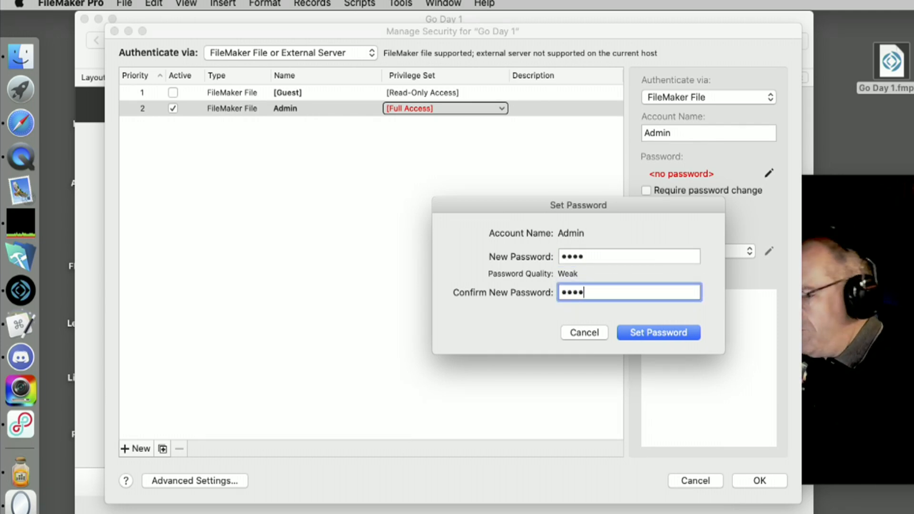
pyautogui.click(654, 336)
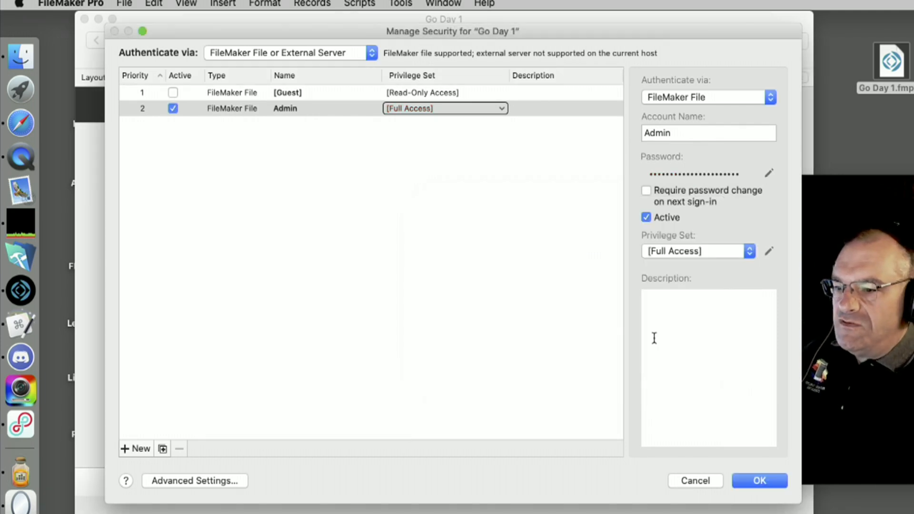
pyautogui.click(760, 482)
pyautogui.moveTo(654, 166); pyautogui.dragTo(419, 173)
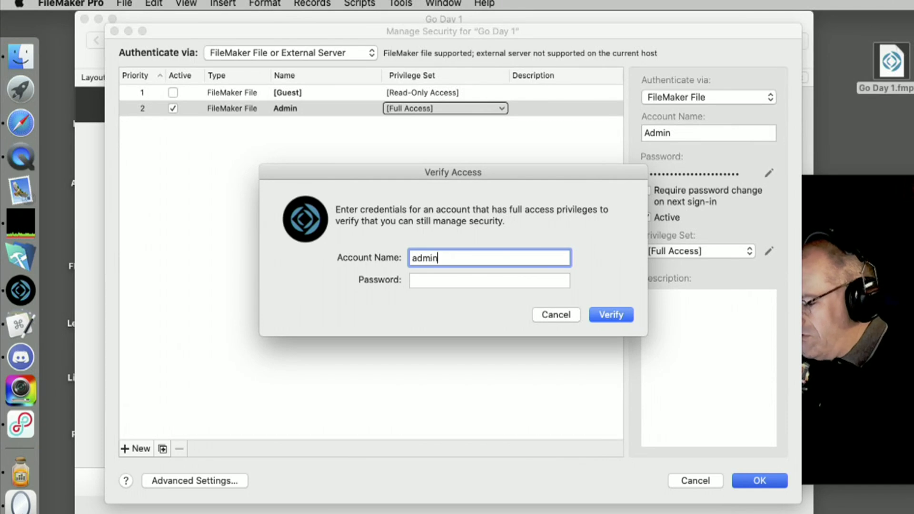
pyautogui.press('Tab')
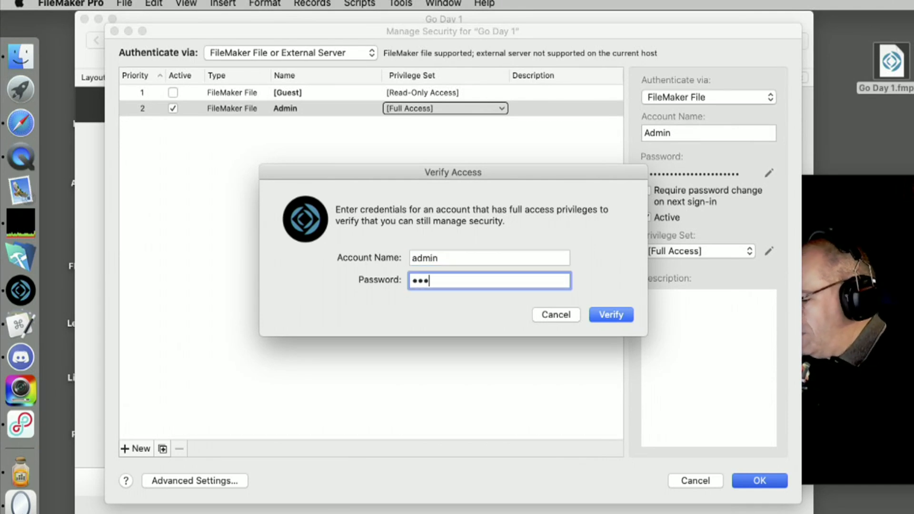
pyautogui.press('Return')
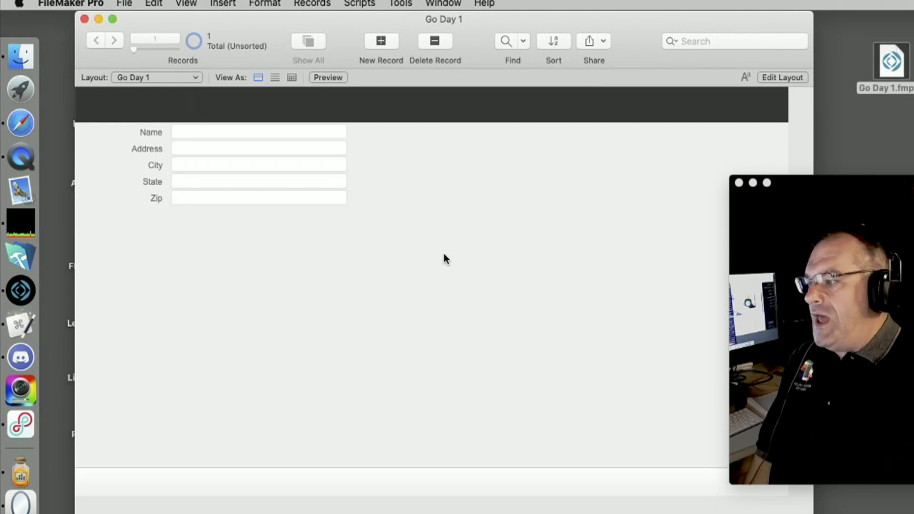
pyautogui.click(13, 3)
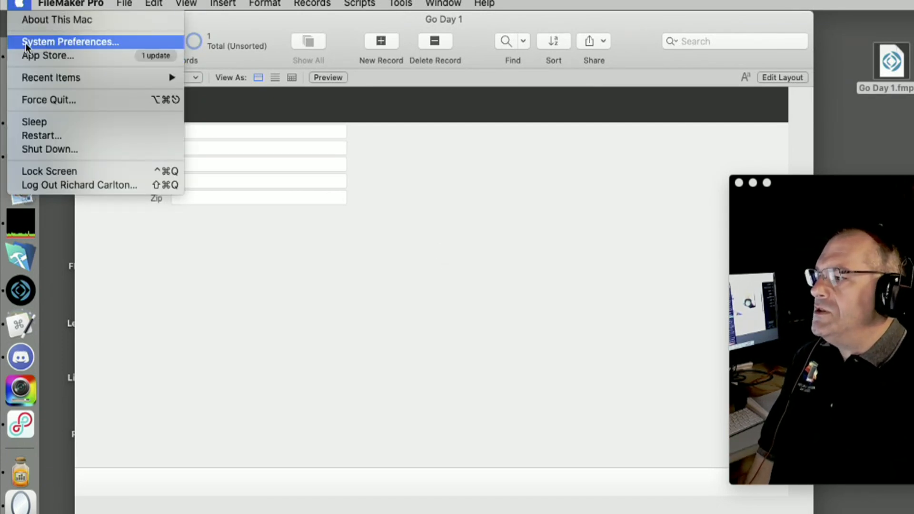
pyautogui.click(39, 43)
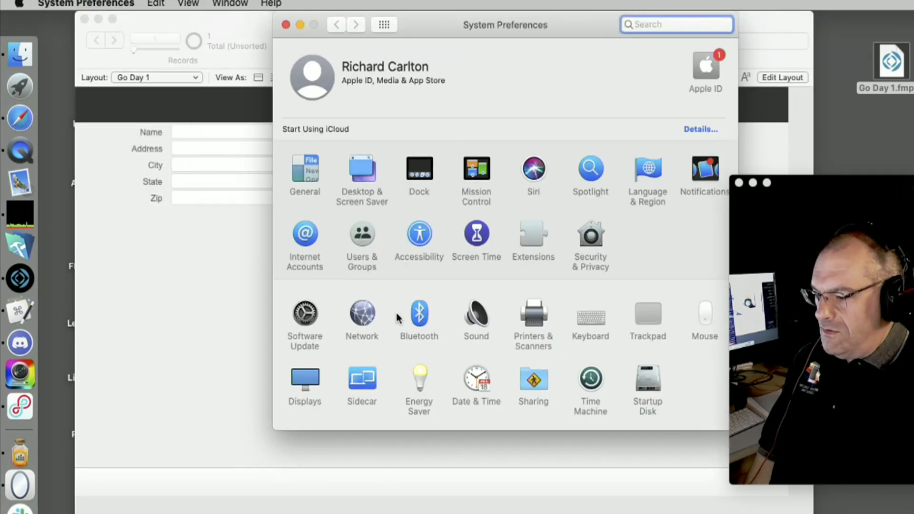
pyautogui.click(362, 314)
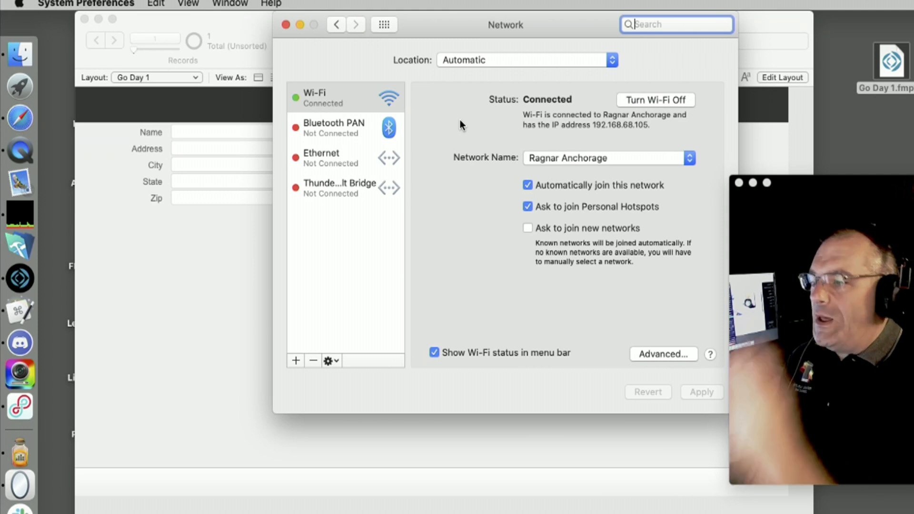
pyautogui.click(286, 24)
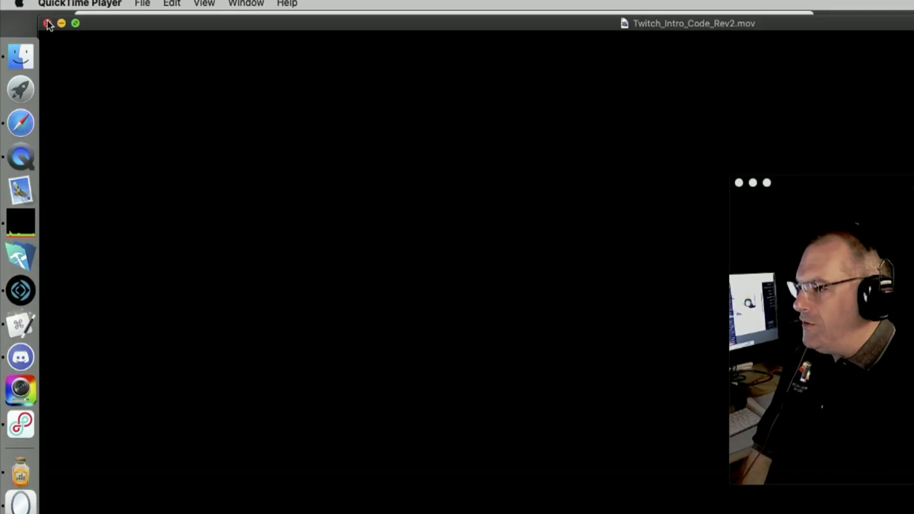
# Close the Twitch_Intro_Code_Rev2.mov movie window
pyautogui.click(48, 23)
# Start a new QuickTime movie recording with iPad as the camera source
pyautogui.click(70, 3)
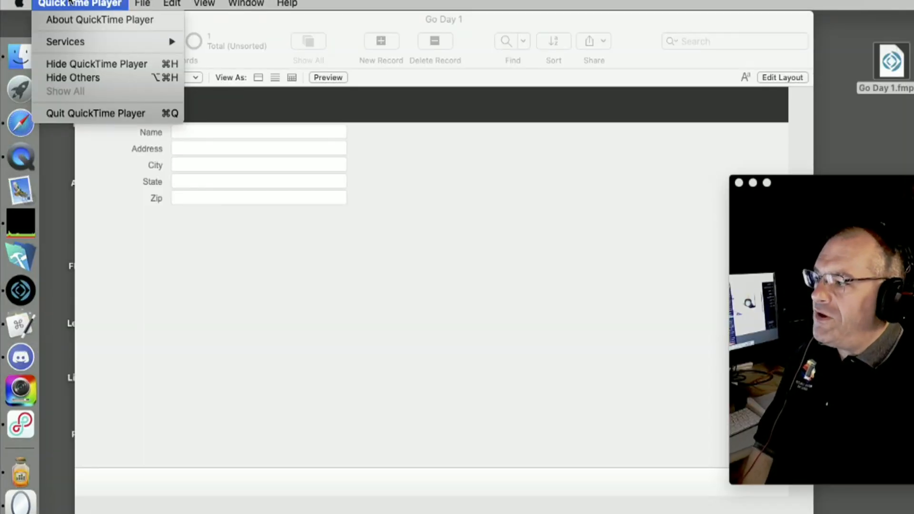
pyautogui.moveTo(142, 3)
pyautogui.click(144, 20)
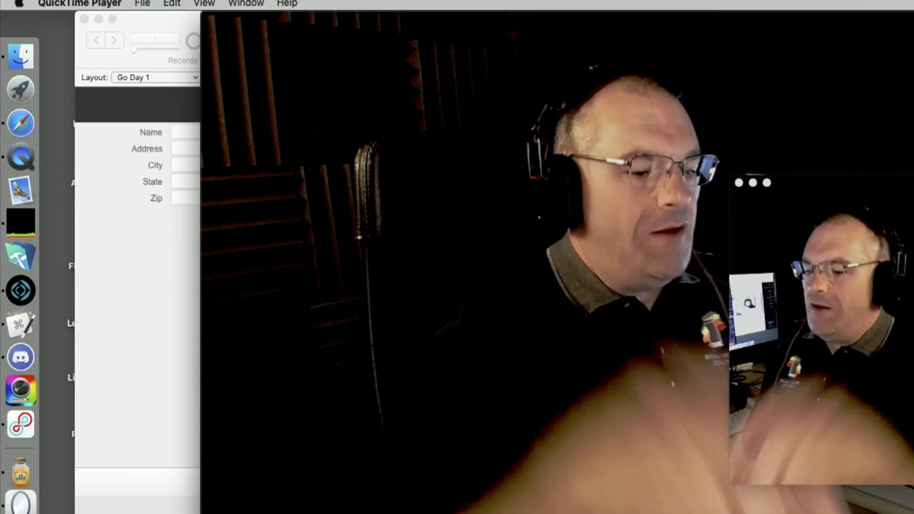
pyautogui.moveTo(465, 24); pyautogui.dragTo(343, 24)
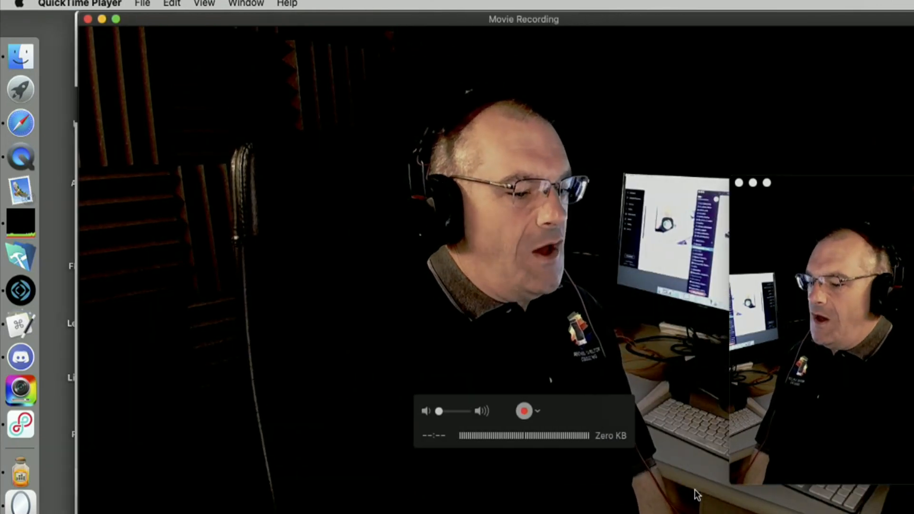
pyautogui.click(540, 412)
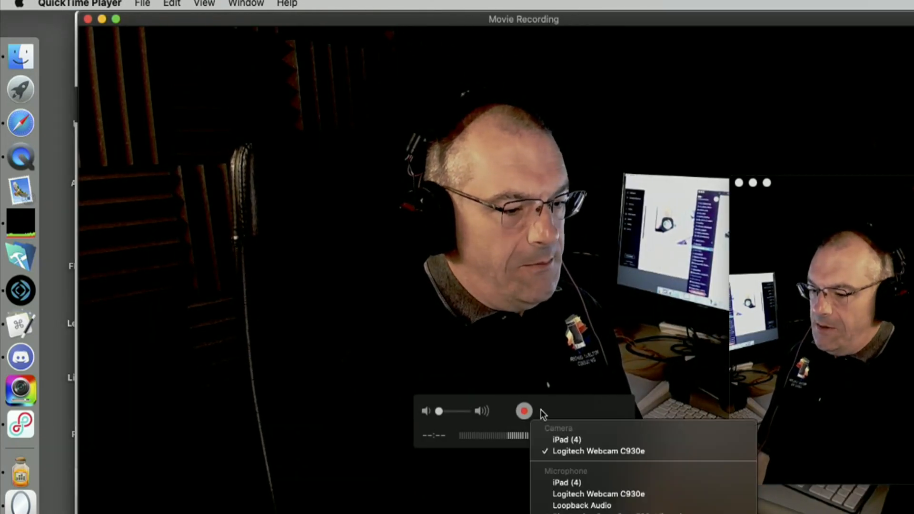
pyautogui.click(548, 440)
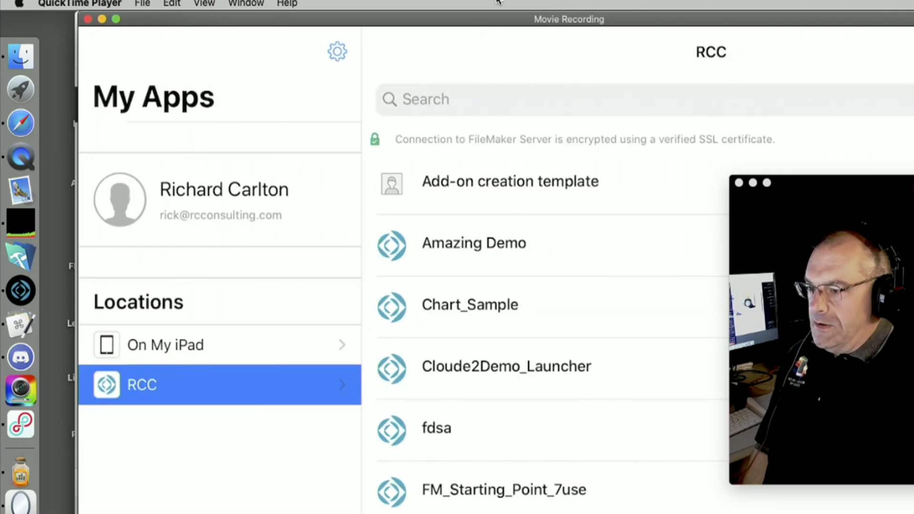
# Shrink the iPad recording window and position it at the screen centre
pyautogui.moveTo(381, 13); pyautogui.dragTo(72, 13)
pyautogui.click(38, 3)
pyautogui.moveTo(190, 2)
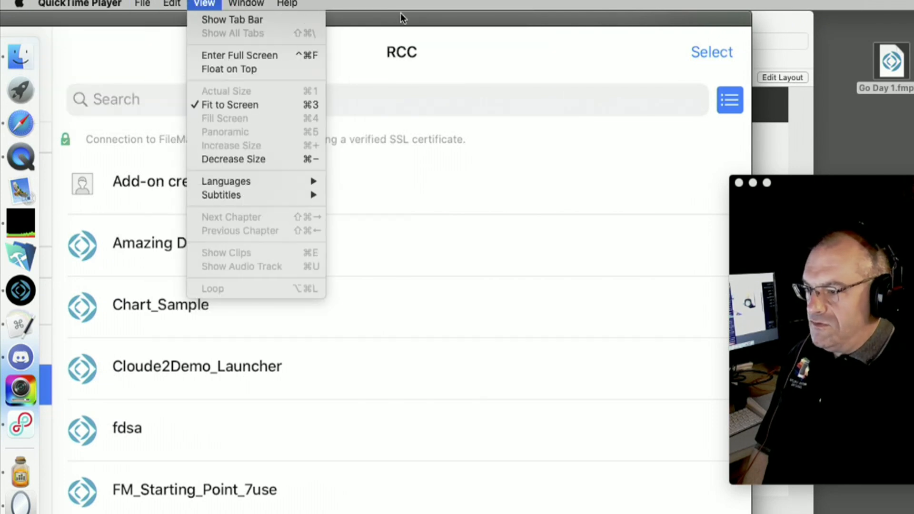
pyautogui.click(397, 15)
pyautogui.moveTo(397, 16); pyautogui.dragTo(204, 14)
pyautogui.moveTo(559, 512); pyautogui.dragTo(337, 236)
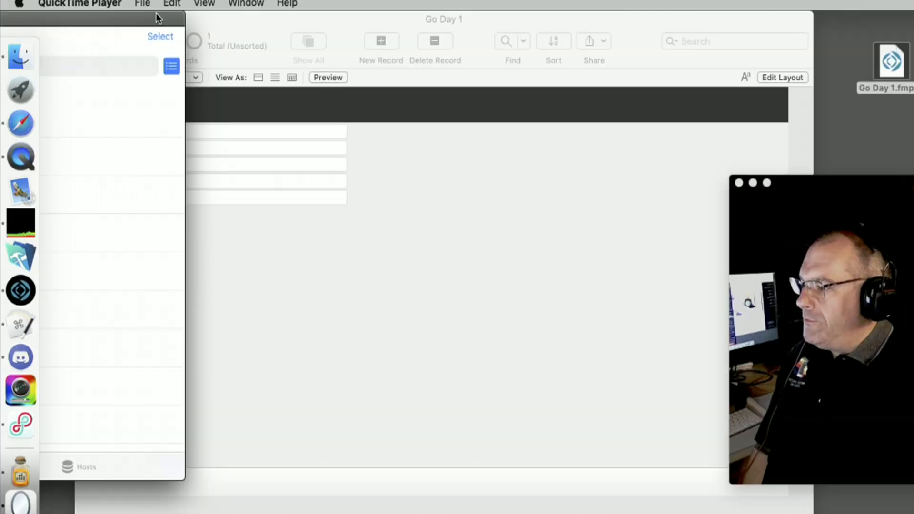
pyautogui.moveTo(158, 19); pyautogui.dragTo(788, 31)
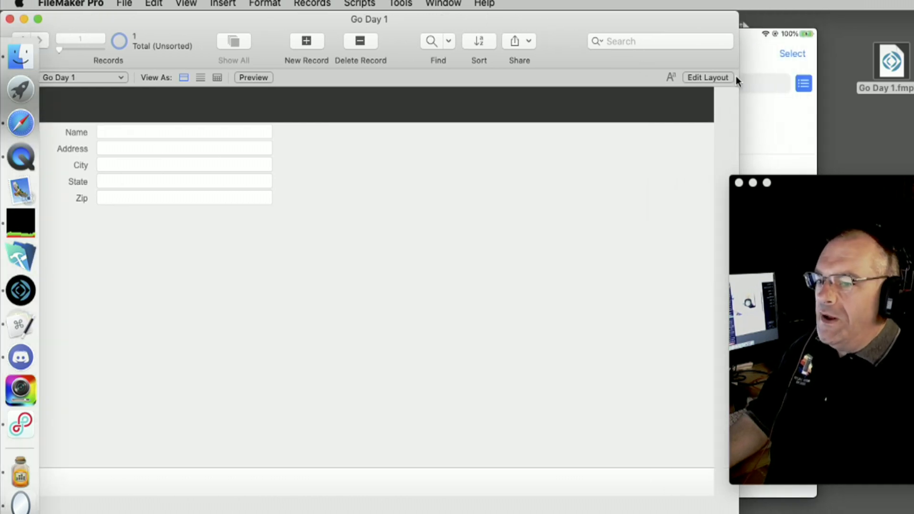
# Bring the iPad mirror forward to show Go Day 1 under Video Recording - FF
pyautogui.click(804, 119)
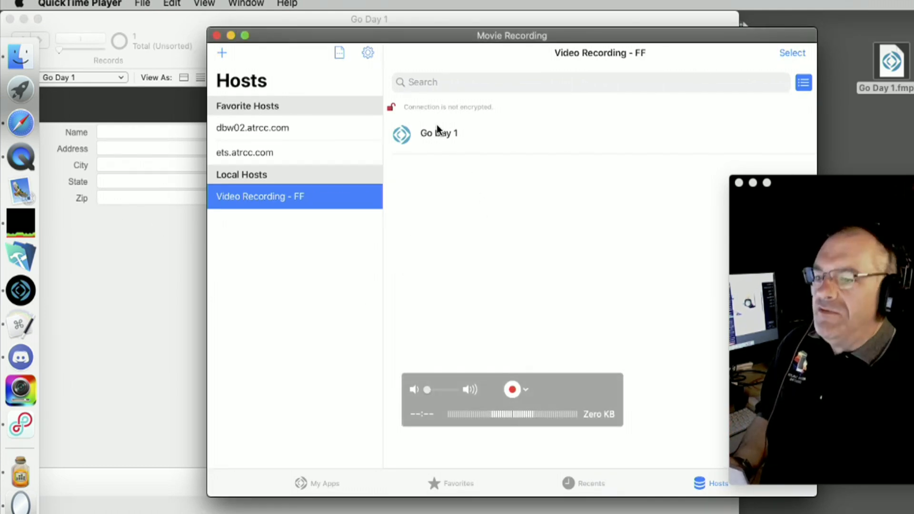
# Open Go Day 1 from Video Recording - FF in FileMaker Go, signing in as admin
pyautogui.click(894, 136)
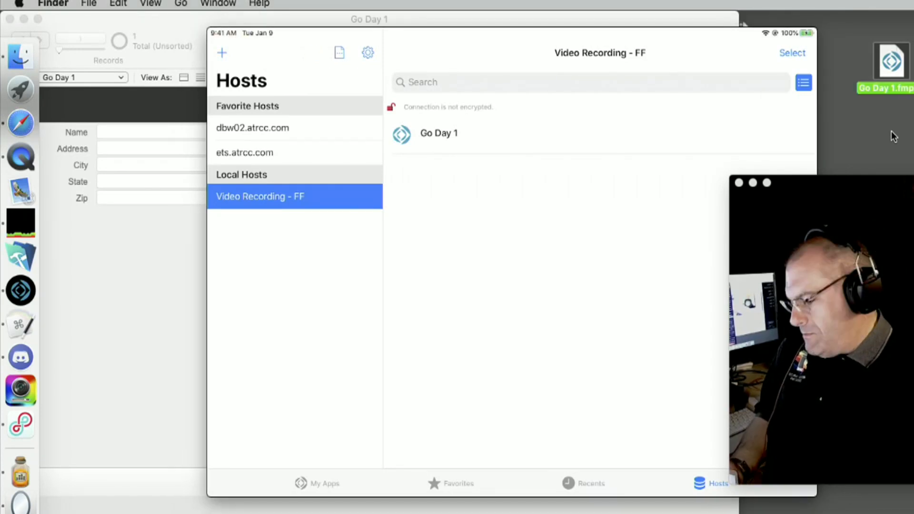
pyautogui.write('admin')
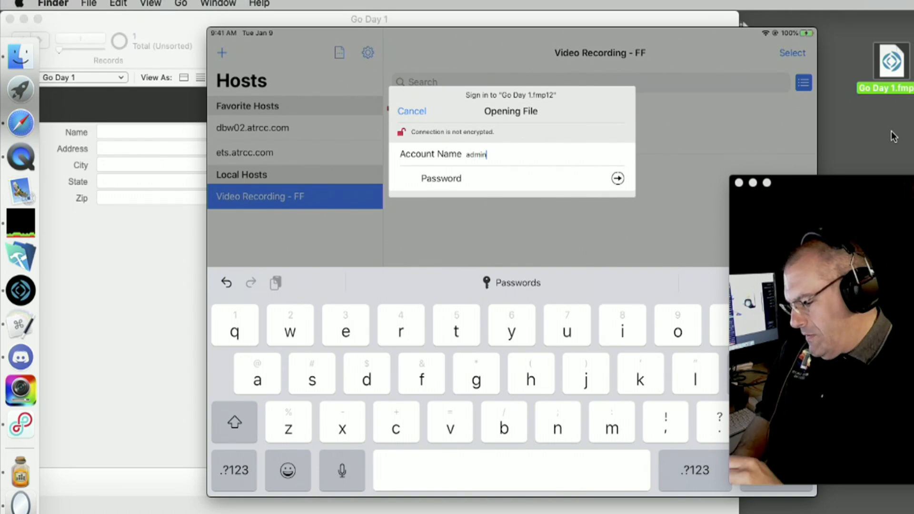
pyautogui.press('Return')
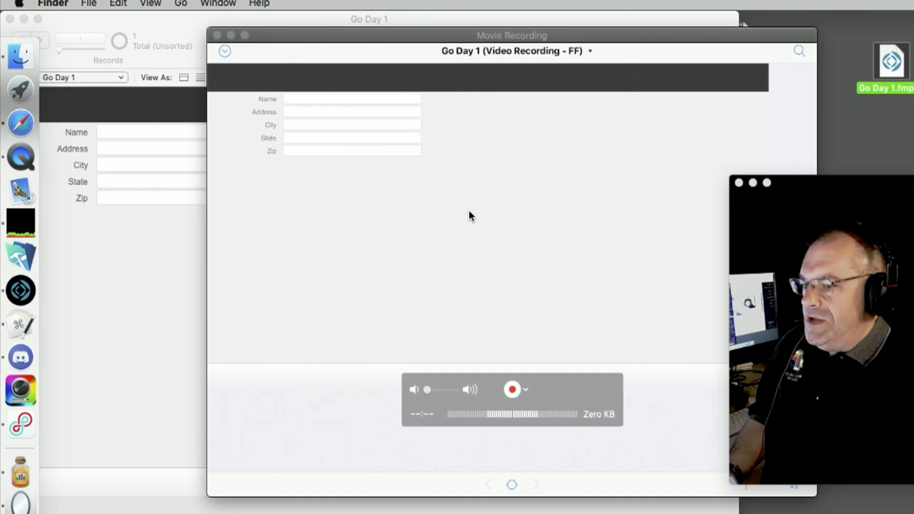
pyautogui.moveTo(502, 34); pyautogui.dragTo(590, 81)
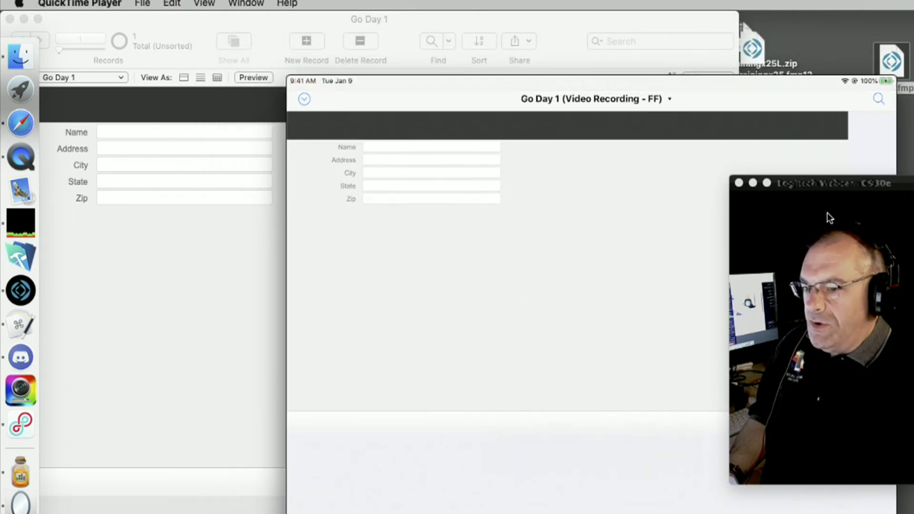
# Enter 'rick' in the Name field of Go Day 1 in FileMaker Pro
pyautogui.moveTo(832, 197); pyautogui.dragTo(834, 328)
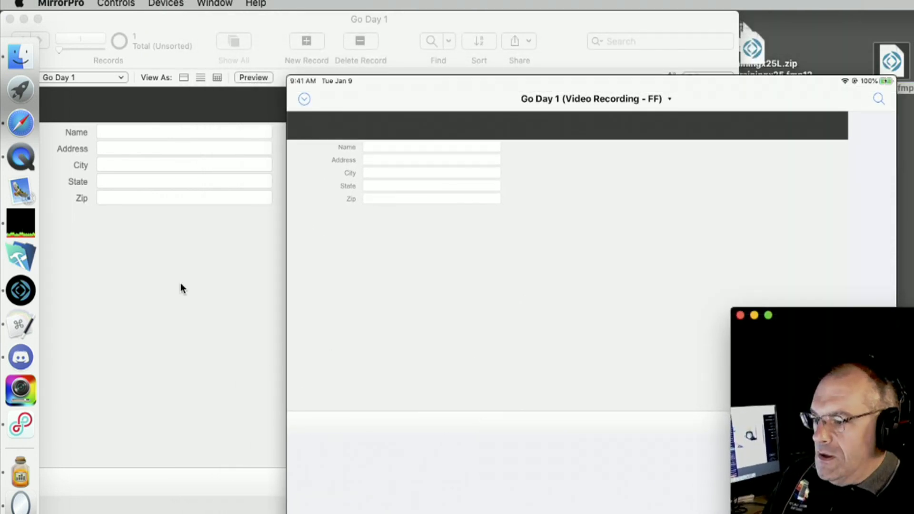
pyautogui.click(129, 132)
pyautogui.click(130, 133)
pyautogui.write('r')
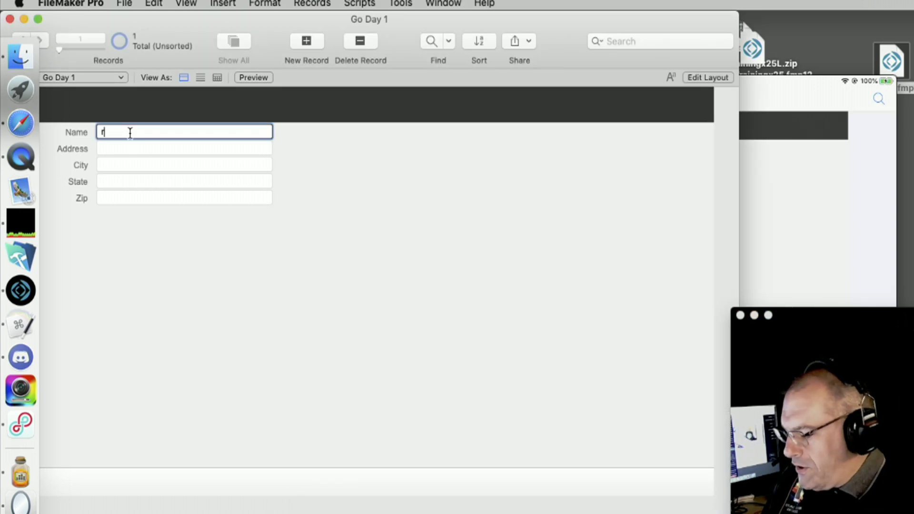
pyautogui.write('ick')
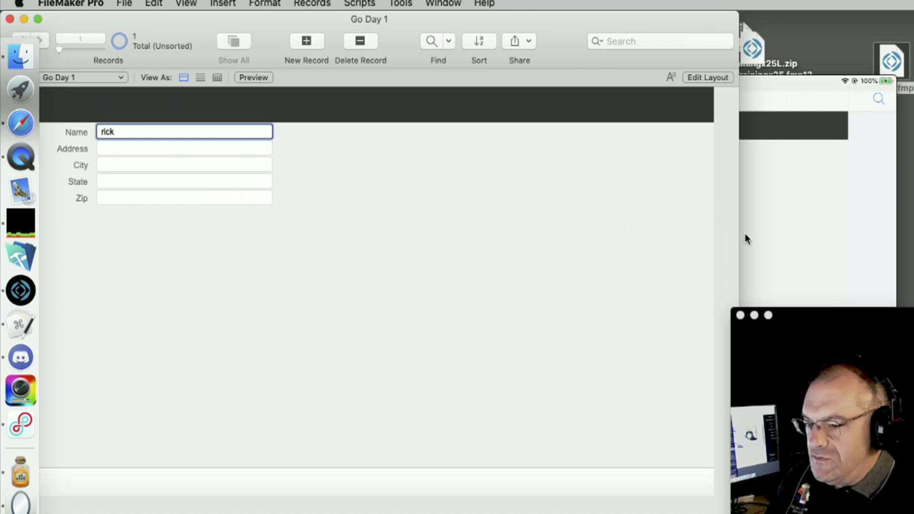
# Compare the iPad mirror with FileMaker Pro, checking the found and omitted record counts on the iPad
pyautogui.click(758, 237)
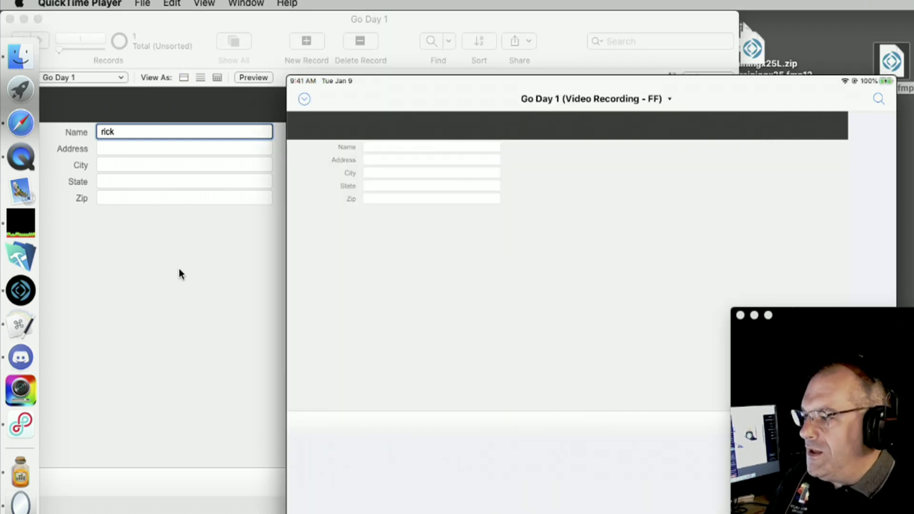
pyautogui.click(127, 131)
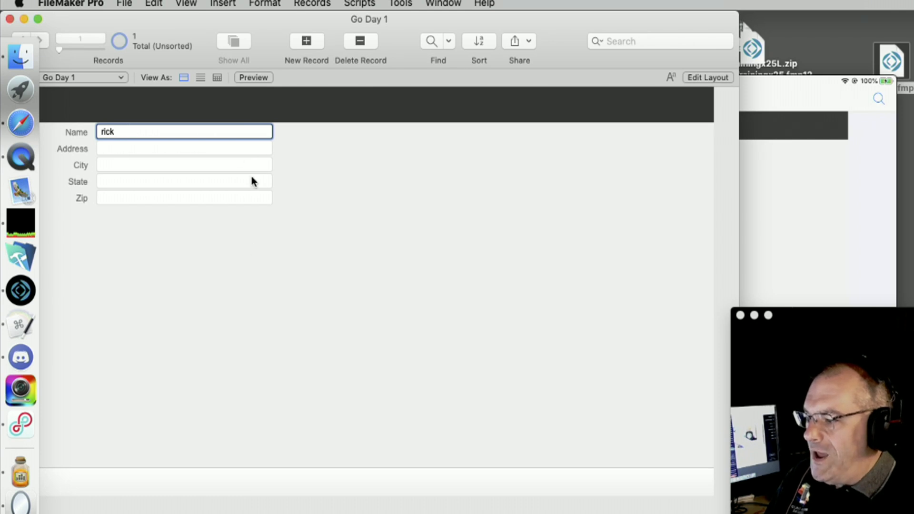
pyautogui.click(743, 244)
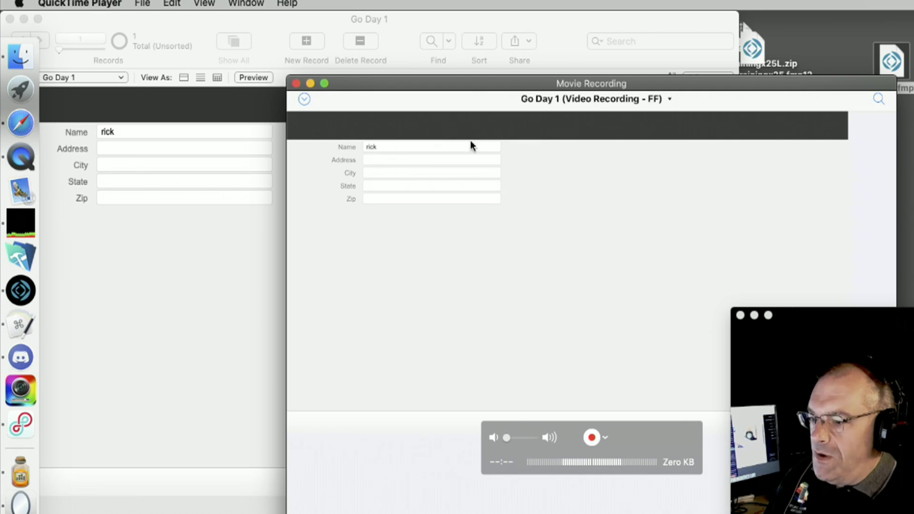
pyautogui.click(126, 288)
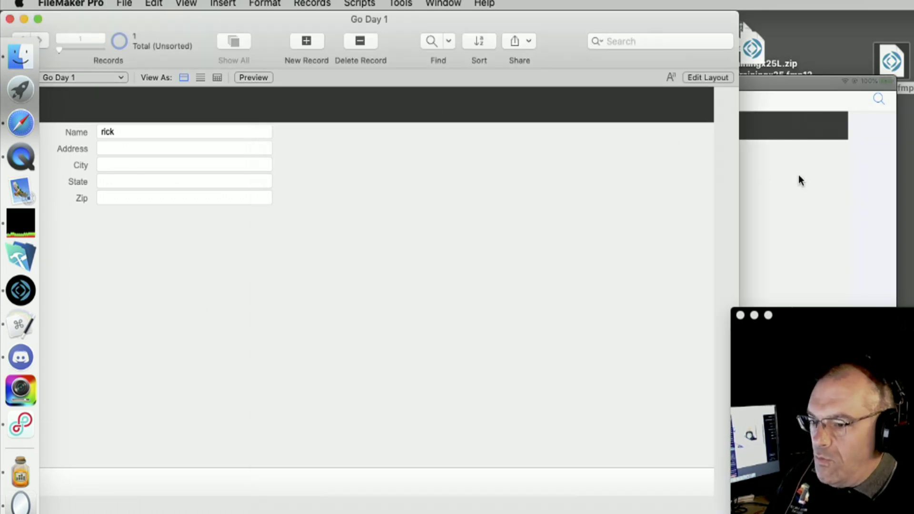
pyautogui.click(798, 179)
pyautogui.moveTo(699, 93); pyautogui.dragTo(538, 29)
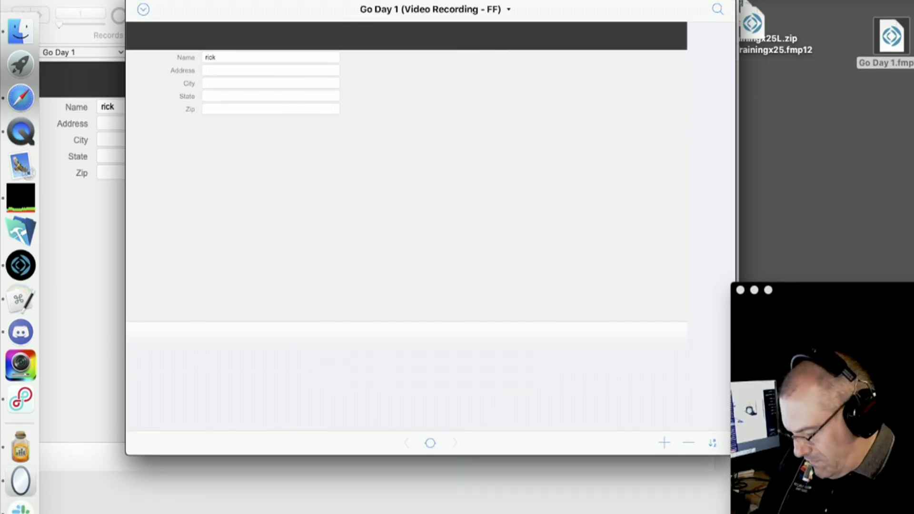
pyautogui.click(430, 442)
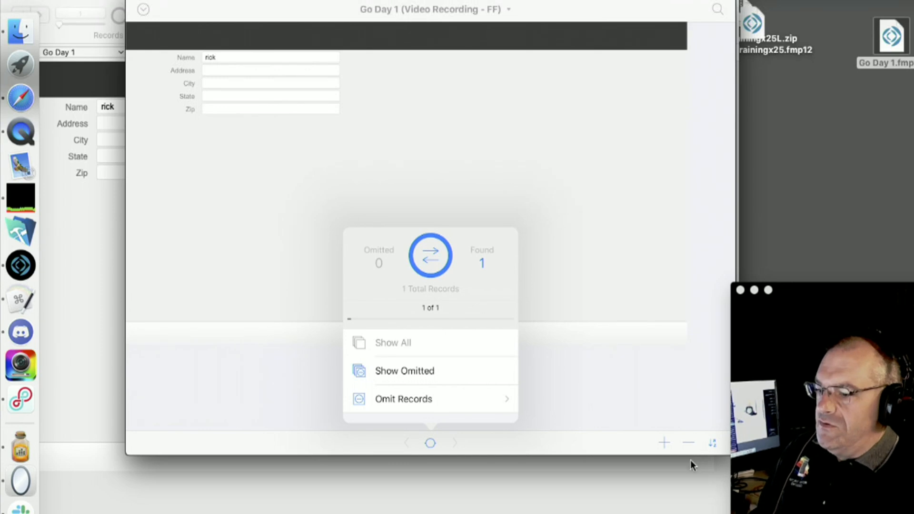
pyautogui.moveTo(275, 11); pyautogui.dragTo(324, 108)
pyautogui.click(87, 150)
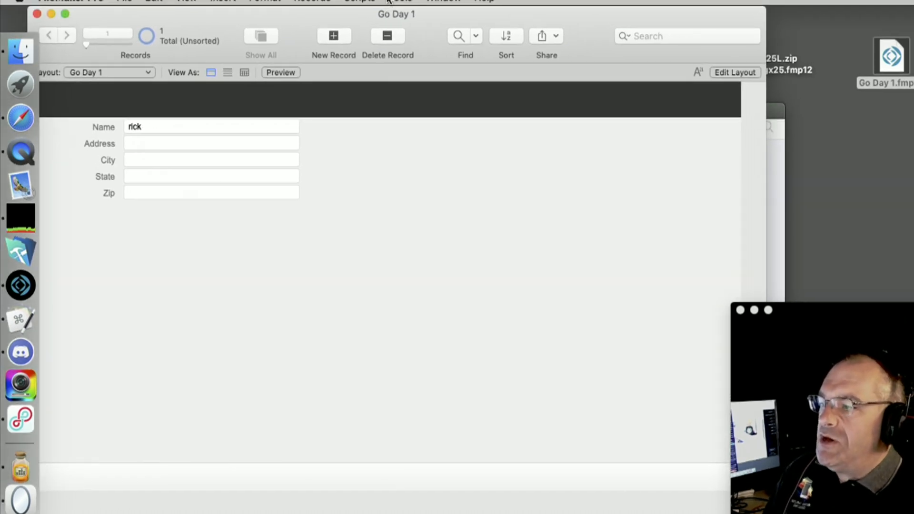
# Switch the Go Day 1 file into Layout mode
pyautogui.click(269, 1)
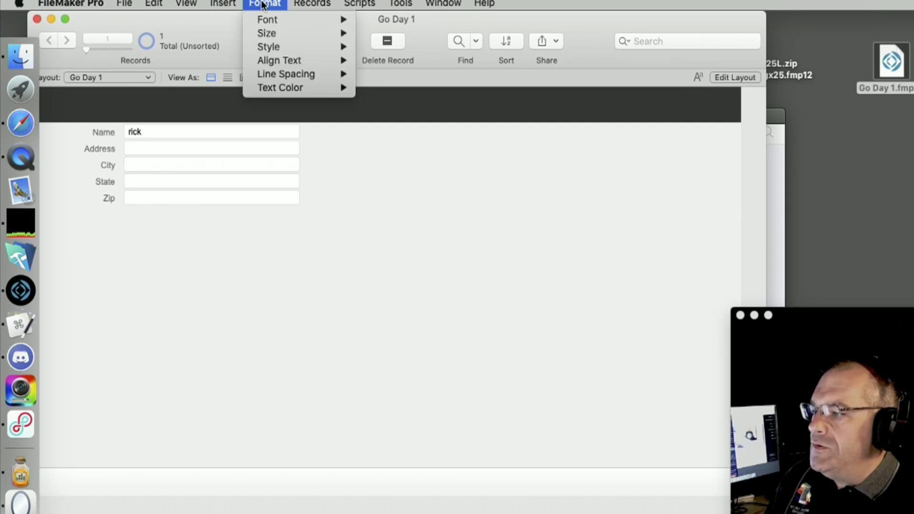
pyautogui.moveTo(229, 3)
pyautogui.click(428, 113)
pyautogui.click(728, 77)
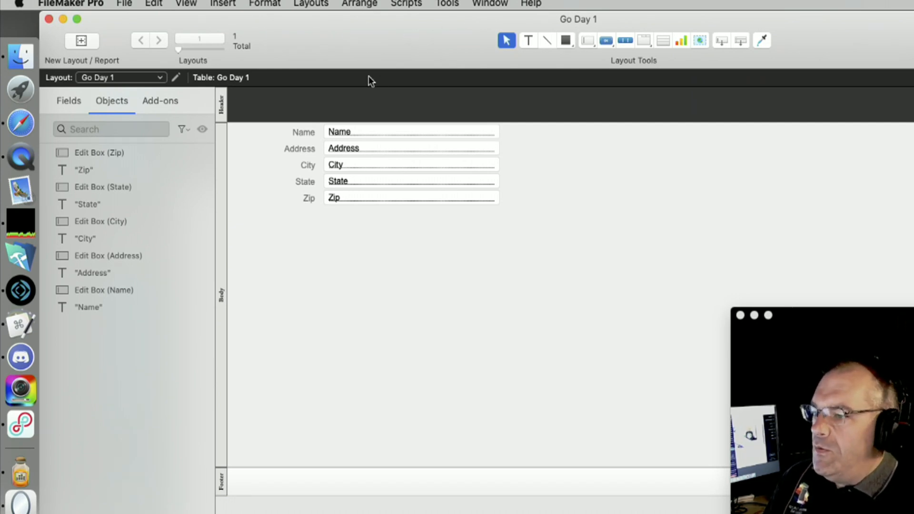
# In Layout Setup, prefix the layout name with 'Mouse> ' to make it 'Mouse> Go Day 1'
pyautogui.click(318, 4)
pyautogui.click(330, 106)
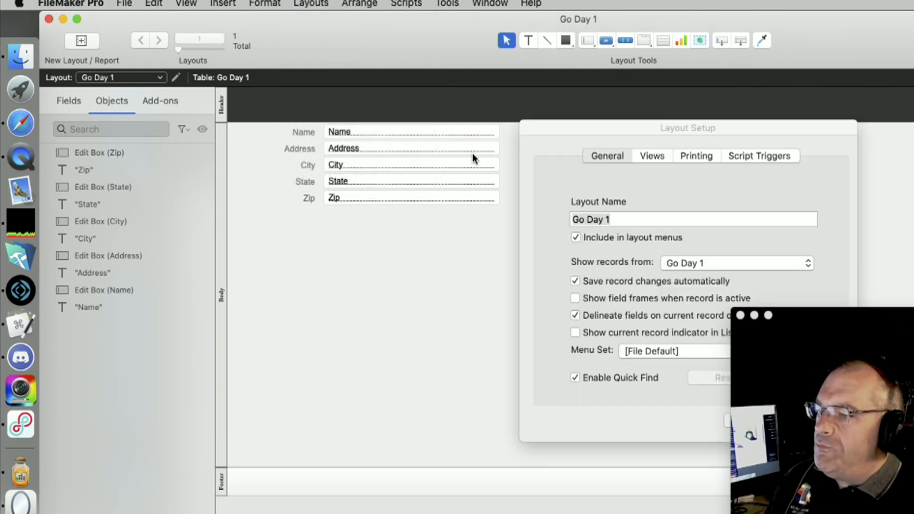
pyautogui.click(575, 218)
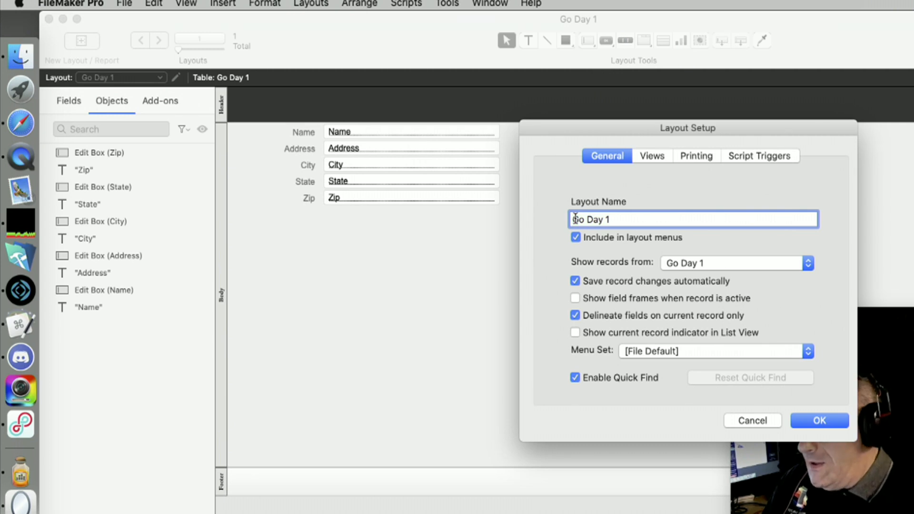
pyautogui.write('M')
pyautogui.write('ouse')
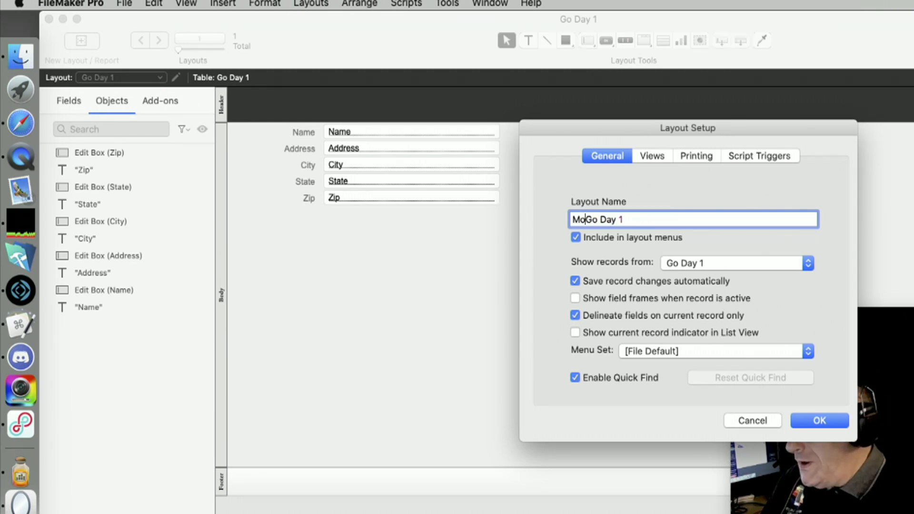
pyautogui.write('>')
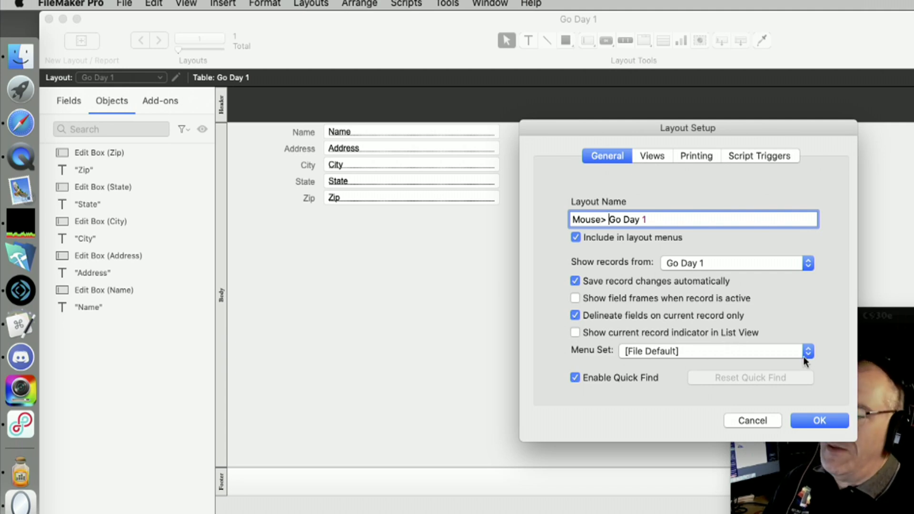
pyautogui.click(819, 422)
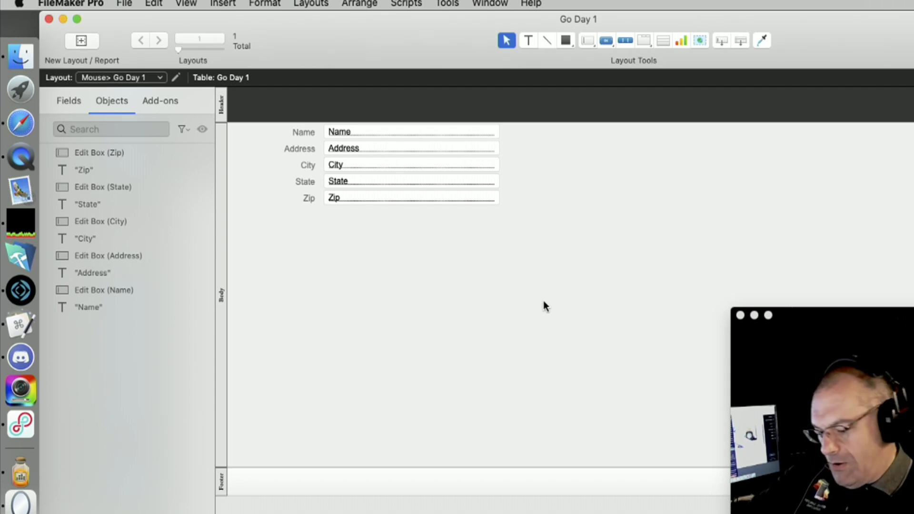
pyautogui.click(20, 157)
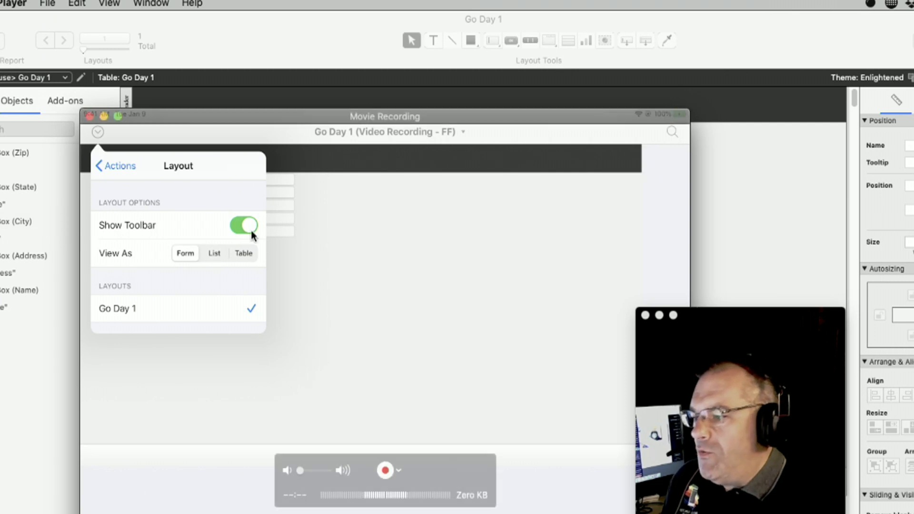
pyautogui.click(407, 70)
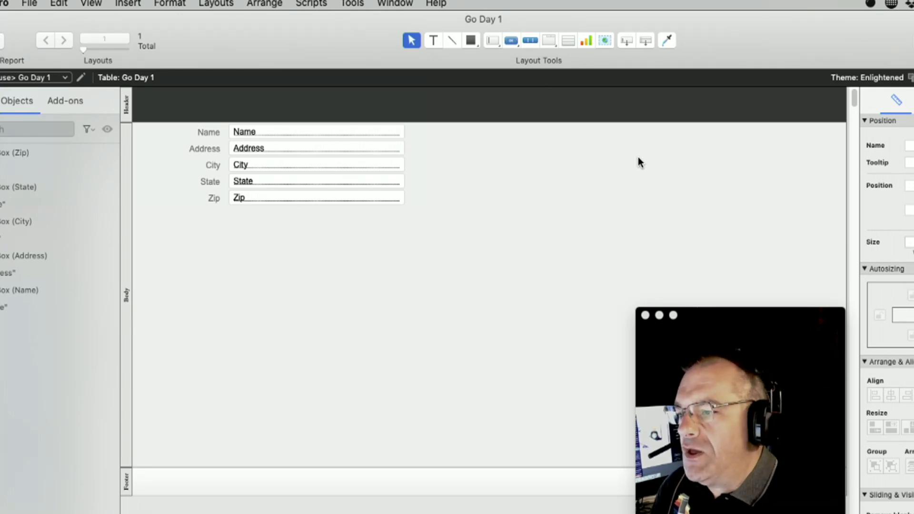
pyautogui.click(171, 7)
pyautogui.moveTo(136, 2)
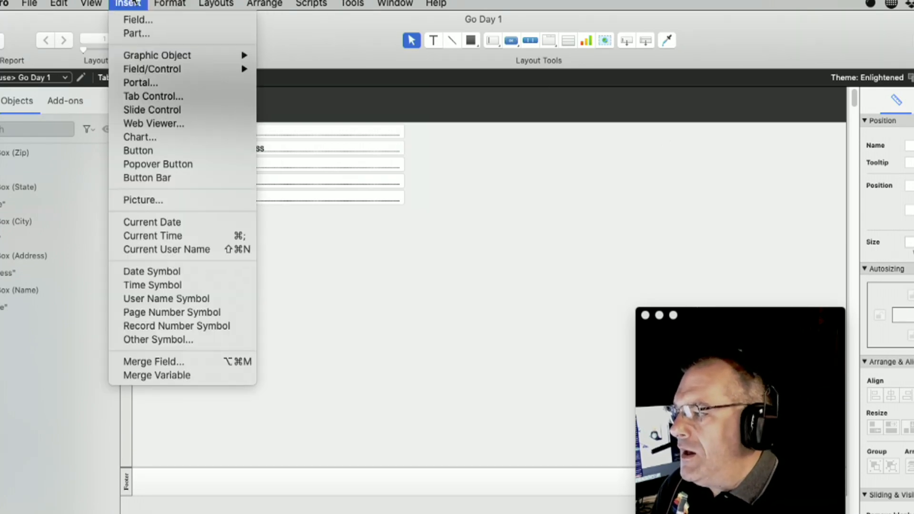
pyautogui.moveTo(90, 4)
pyautogui.click(98, 20)
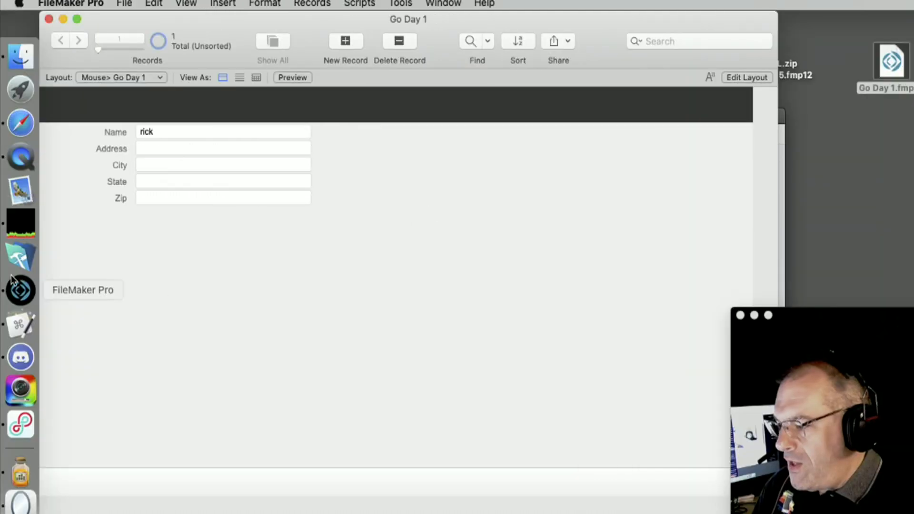
pyautogui.click(20, 157)
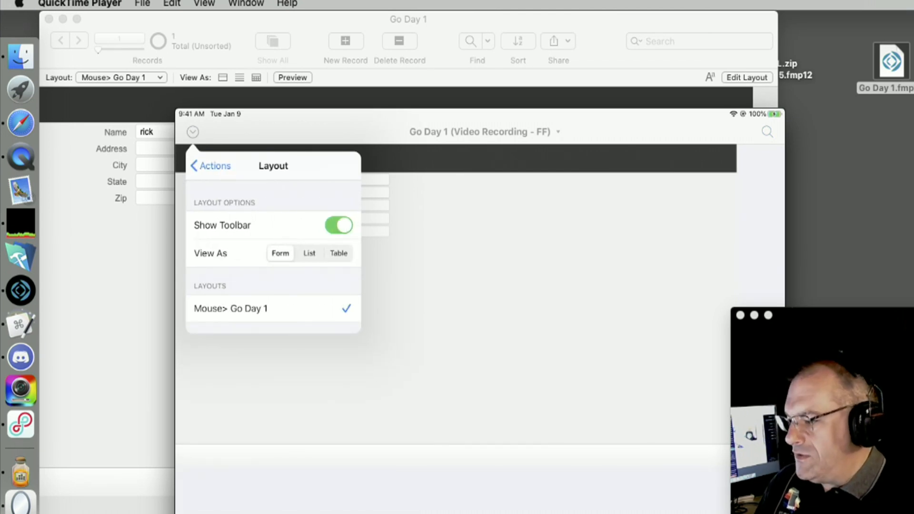
pyautogui.moveTo(181, 342)
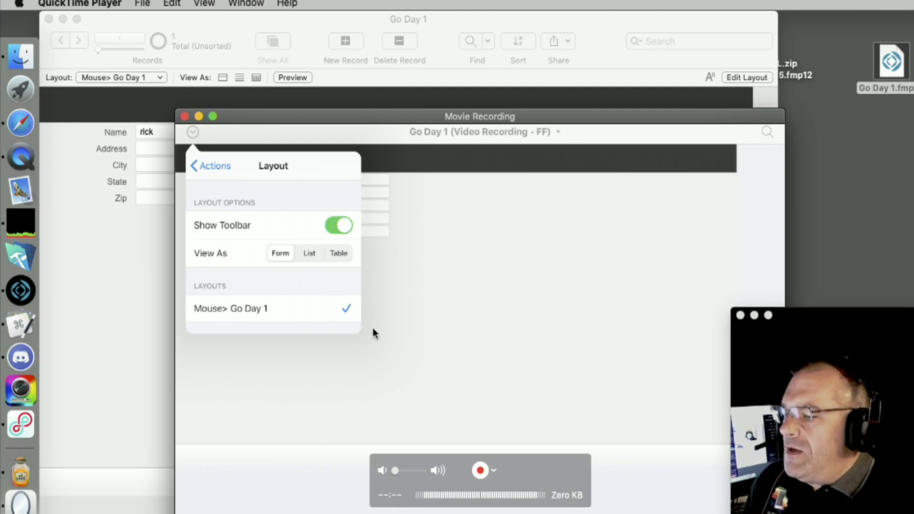
pyautogui.click(112, 261)
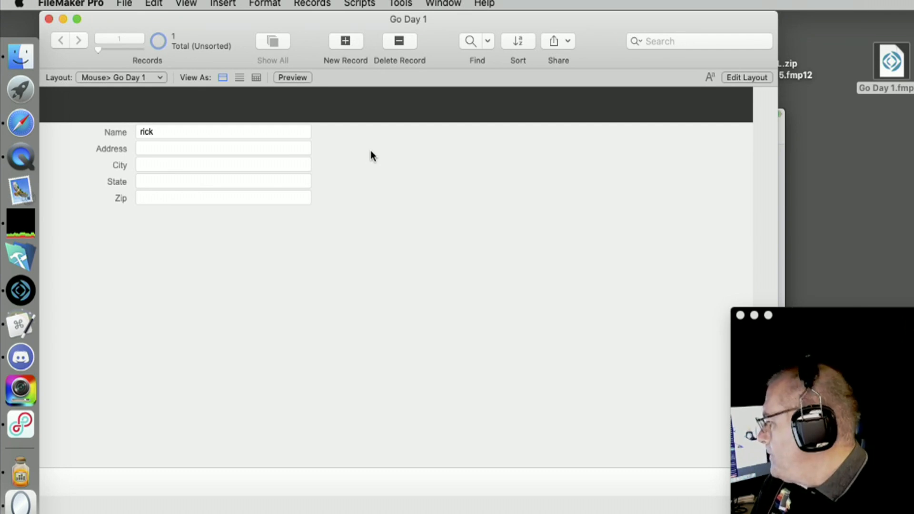
pyautogui.press('super+l')
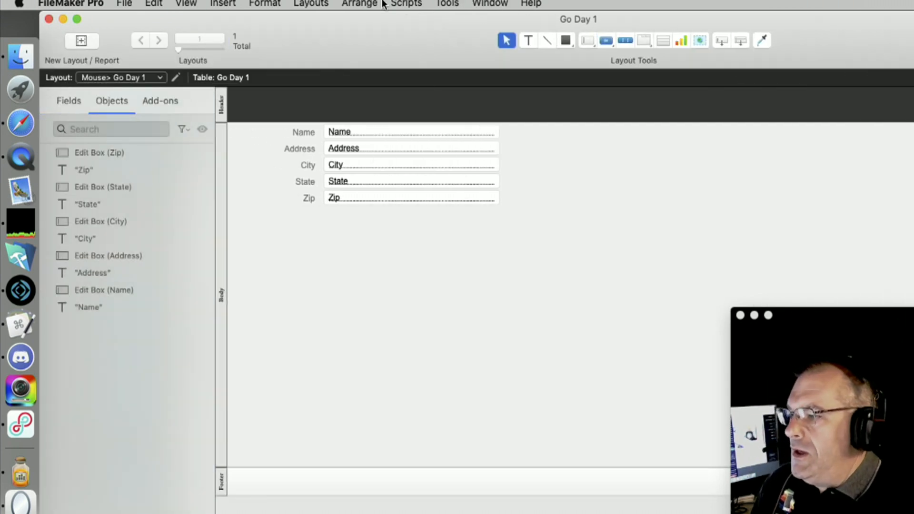
# Start a new layout and name it 'Touch> Day One'
pyautogui.click(374, 4)
pyautogui.moveTo(309, 2)
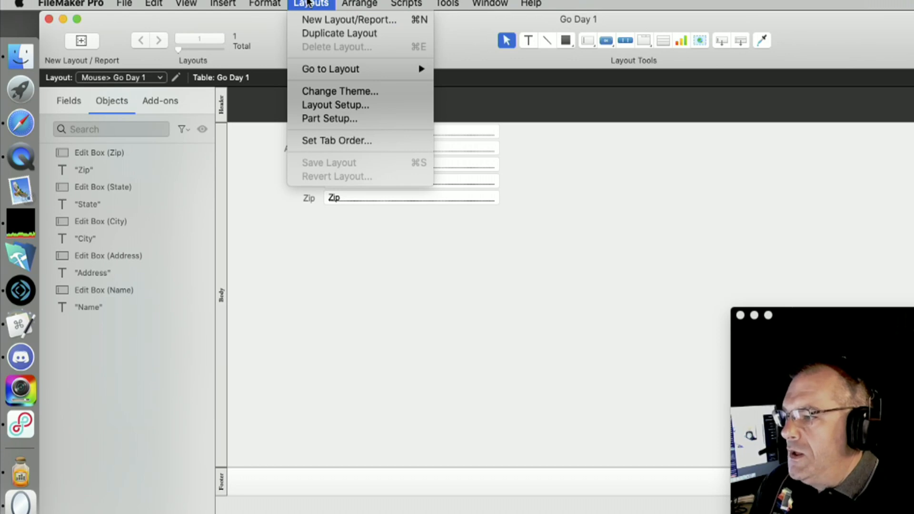
pyautogui.click(320, 21)
pyautogui.moveTo(621, 117); pyautogui.dragTo(358, 88)
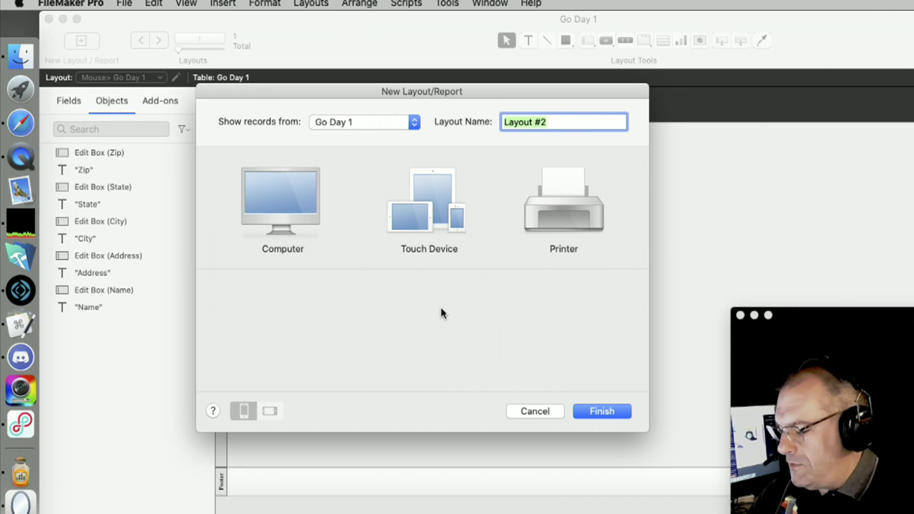
pyautogui.write('Touch')
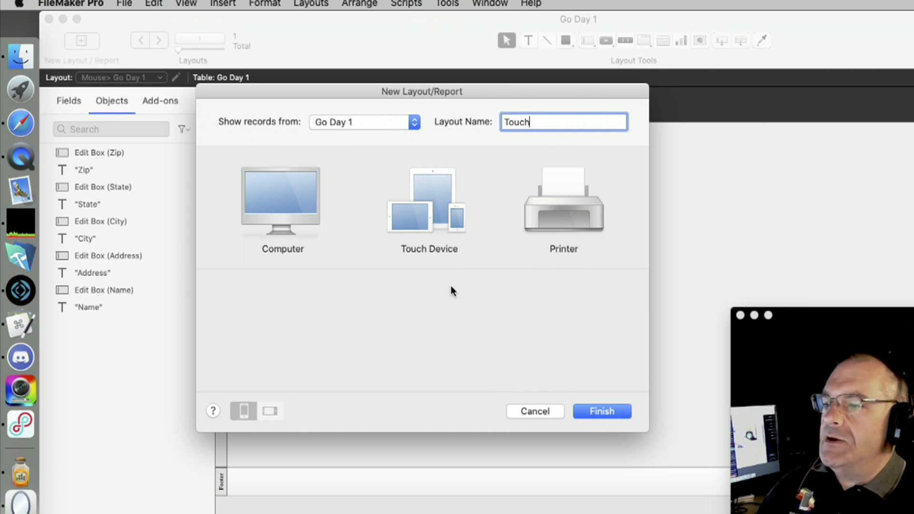
pyautogui.write('>')
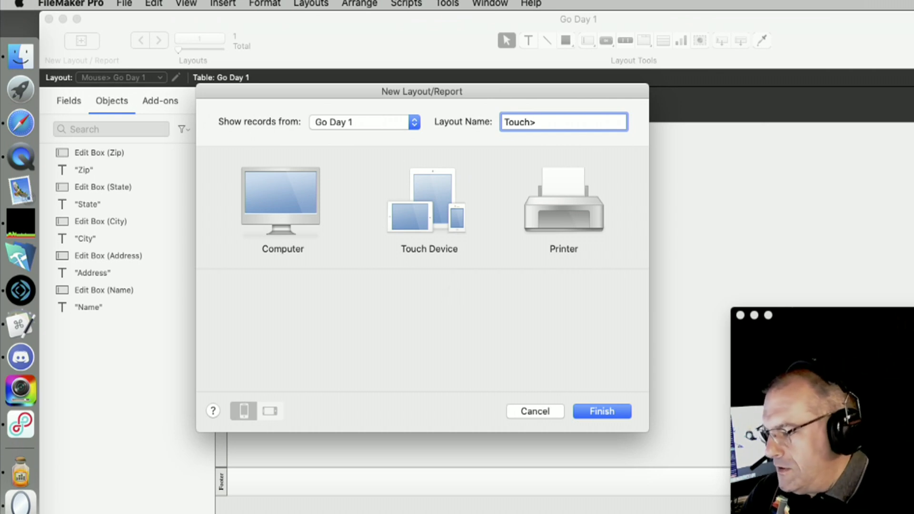
pyautogui.write(' Da')
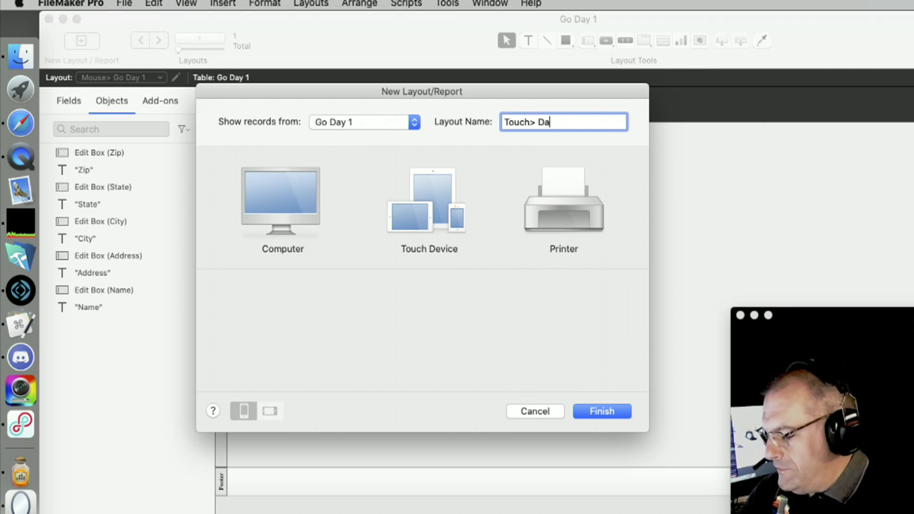
pyautogui.press('BackSpace')
pyautogui.write('ay One')
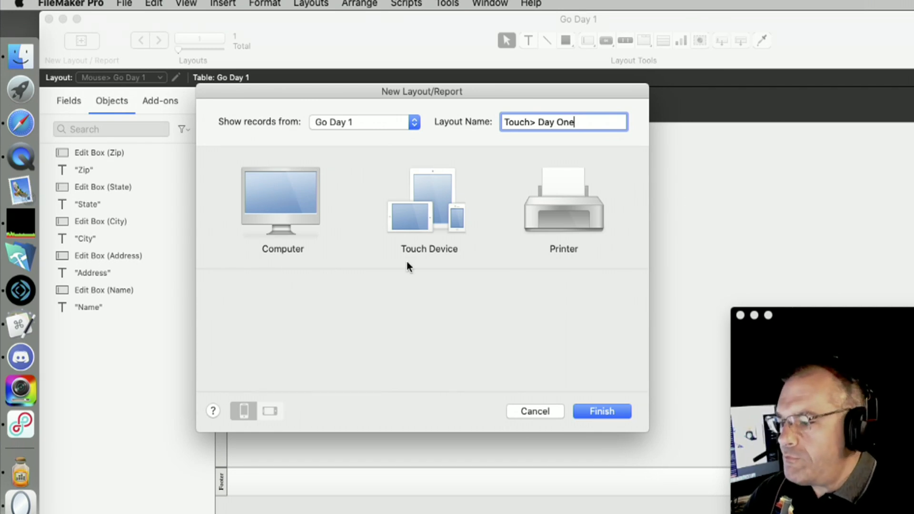
# Target the new layout at touch devices, sized for iPad, with a Form layout type
pyautogui.click(447, 210)
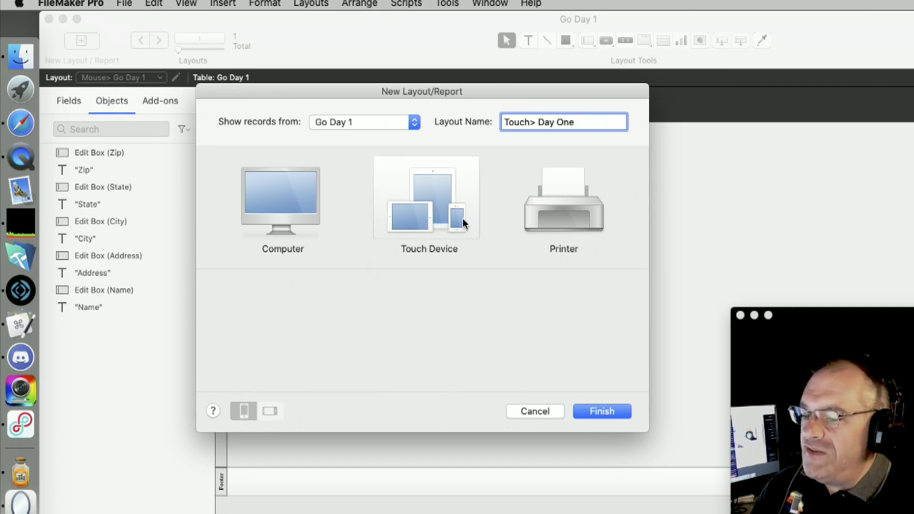
pyautogui.click(428, 213)
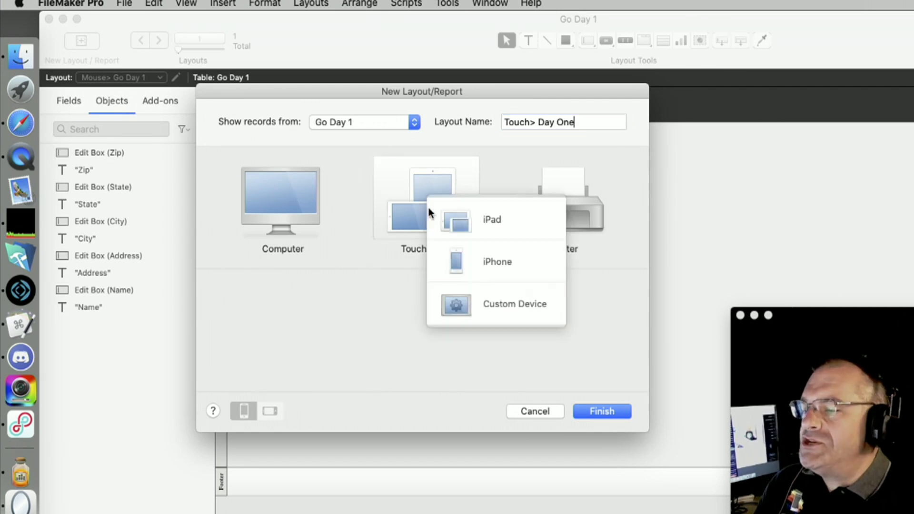
pyautogui.click(496, 221)
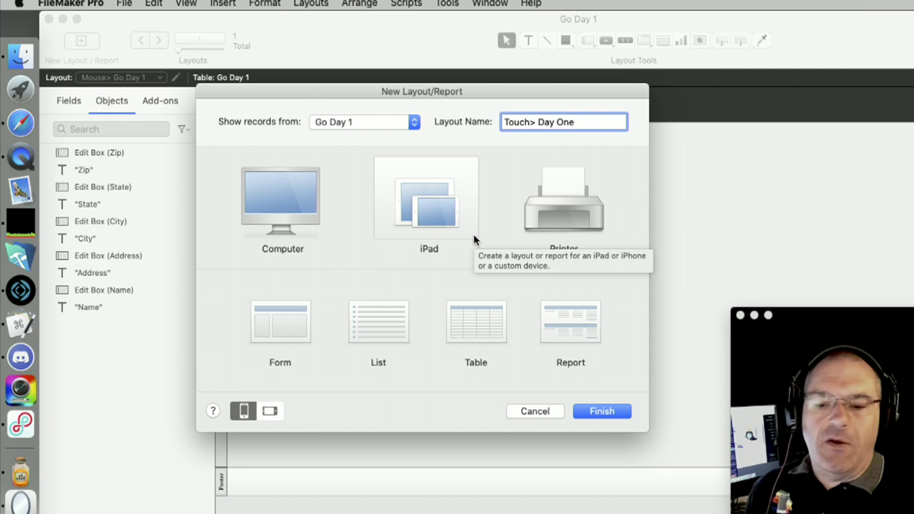
pyautogui.click(287, 325)
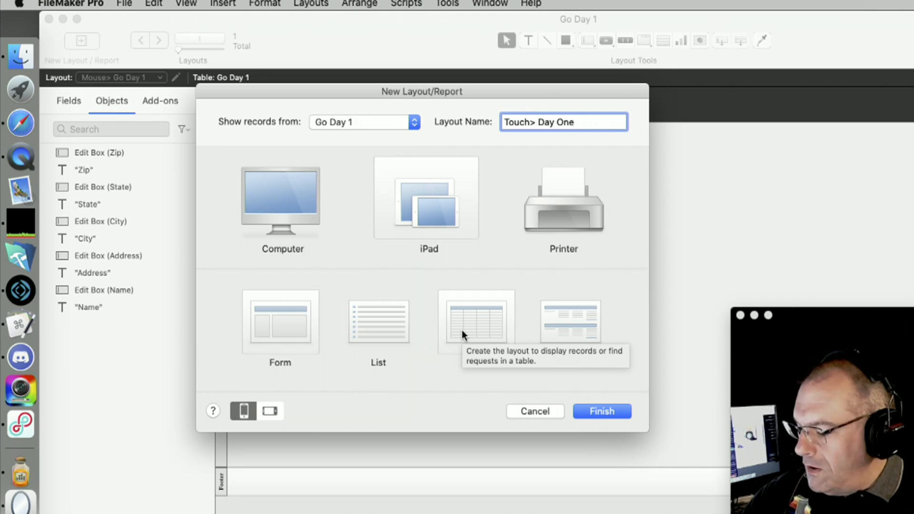
# Review the Bunny Basics certified slide, then confirm iPad and finish creating the layout
pyautogui.press('super+Tab')
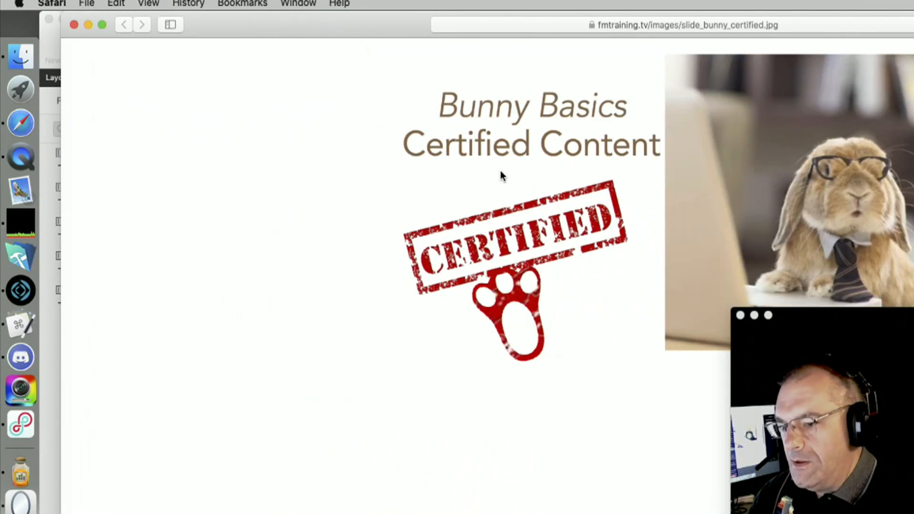
pyautogui.moveTo(356, 22); pyautogui.dragTo(106, 53)
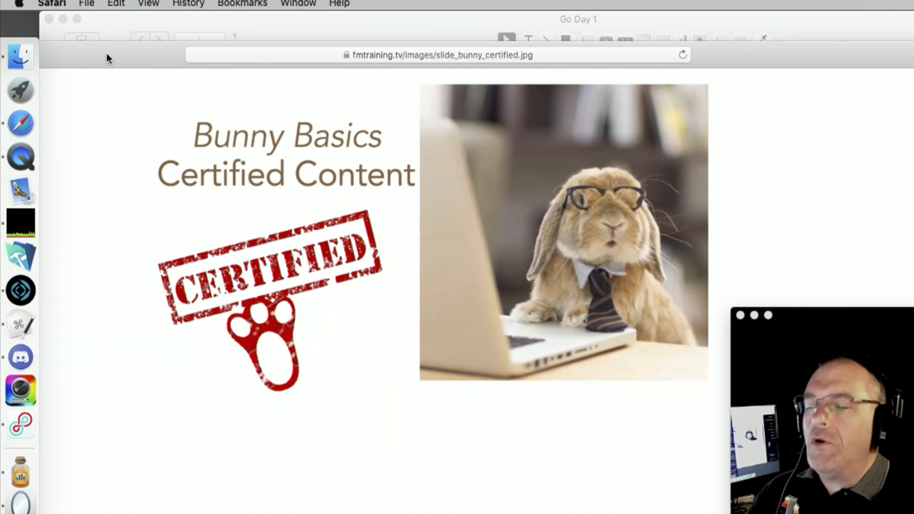
pyautogui.doubleClick(105, 58)
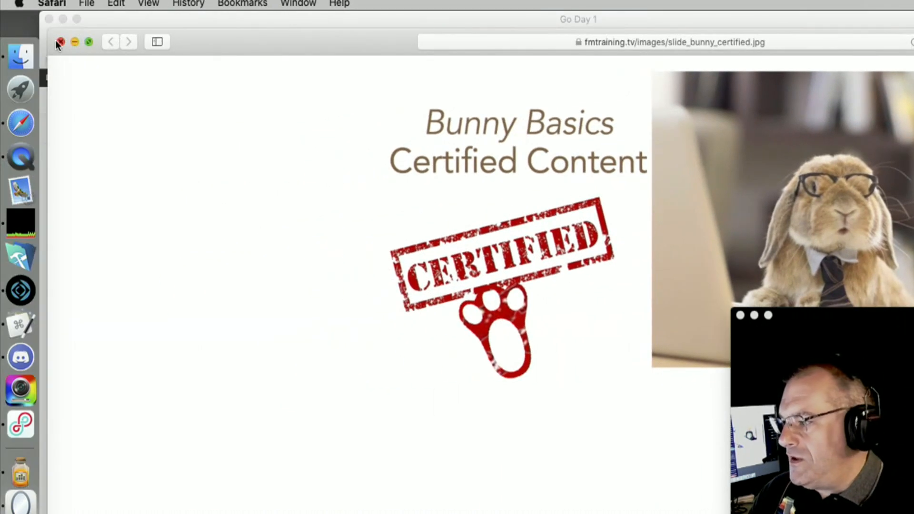
pyautogui.click(58, 42)
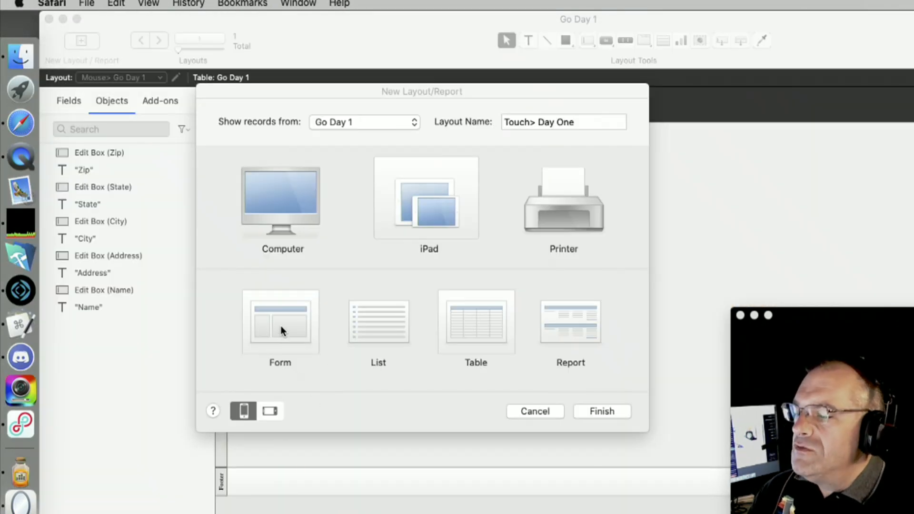
pyautogui.click(420, 191)
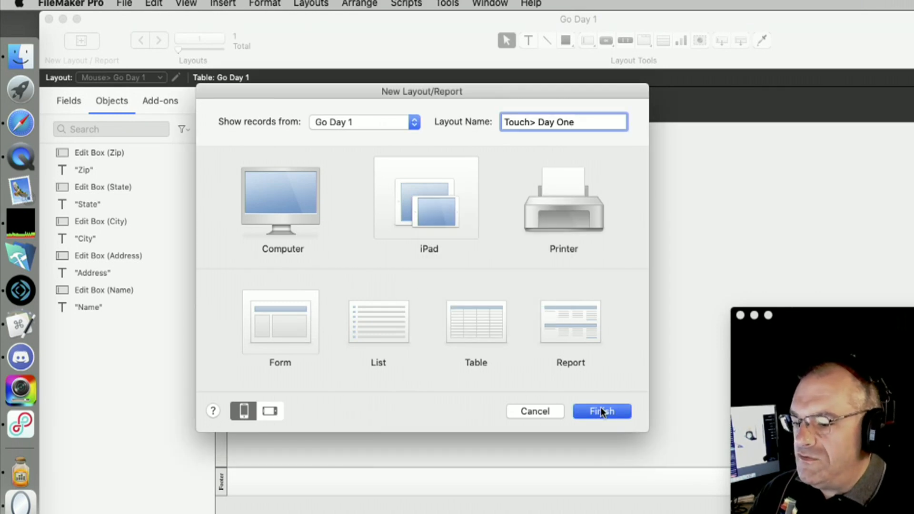
pyautogui.click(601, 410)
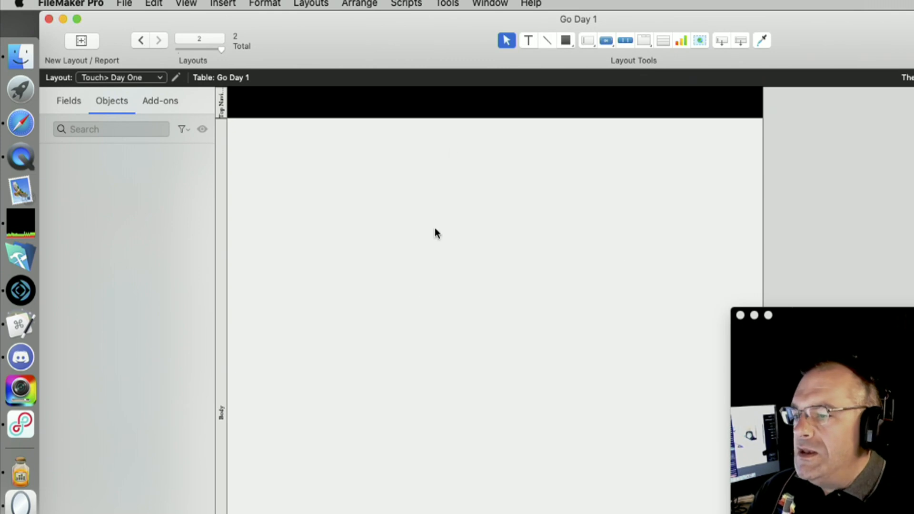
# Place the Name, Address, City, State and Zip fields on Touch> Day One, then enter Browse mode
pyautogui.click(151, 79)
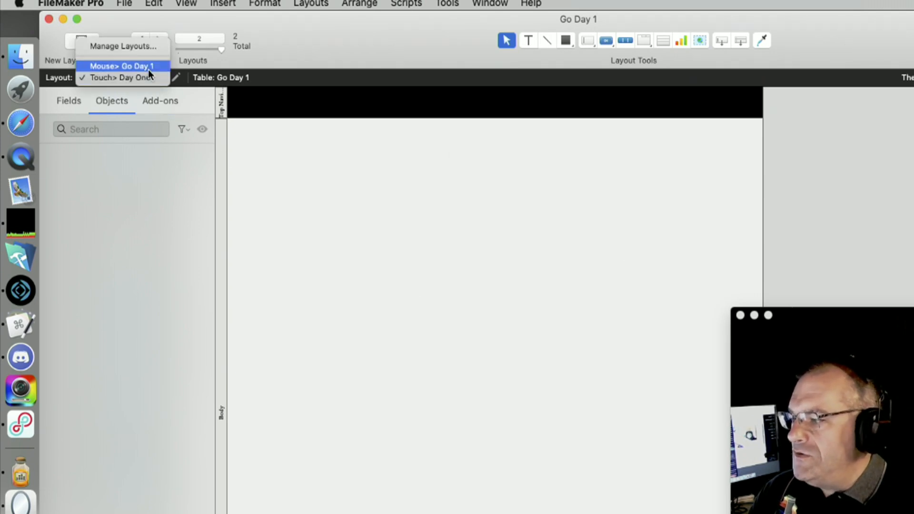
pyautogui.click(147, 77)
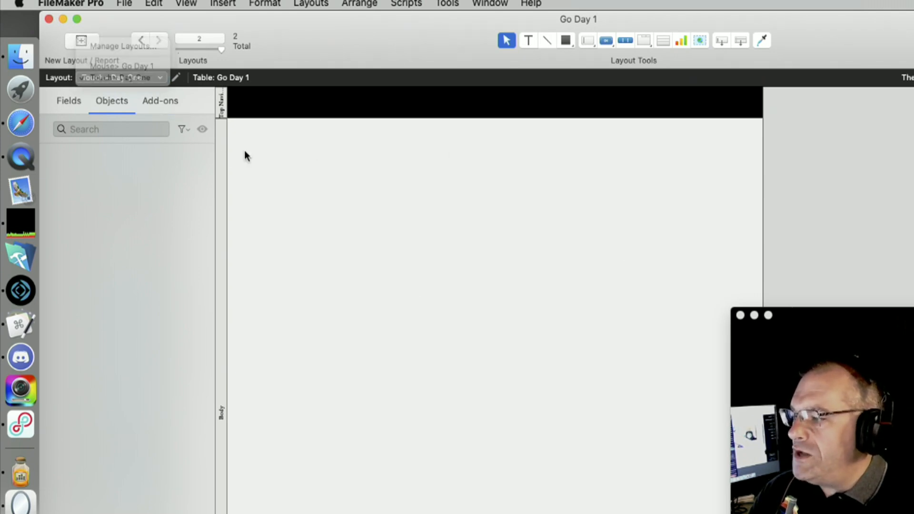
pyautogui.click(71, 102)
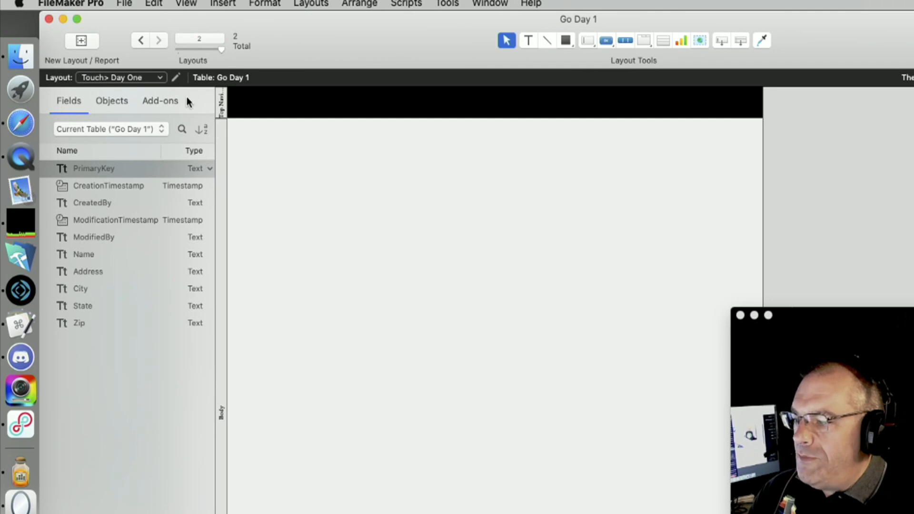
pyautogui.click(90, 258)
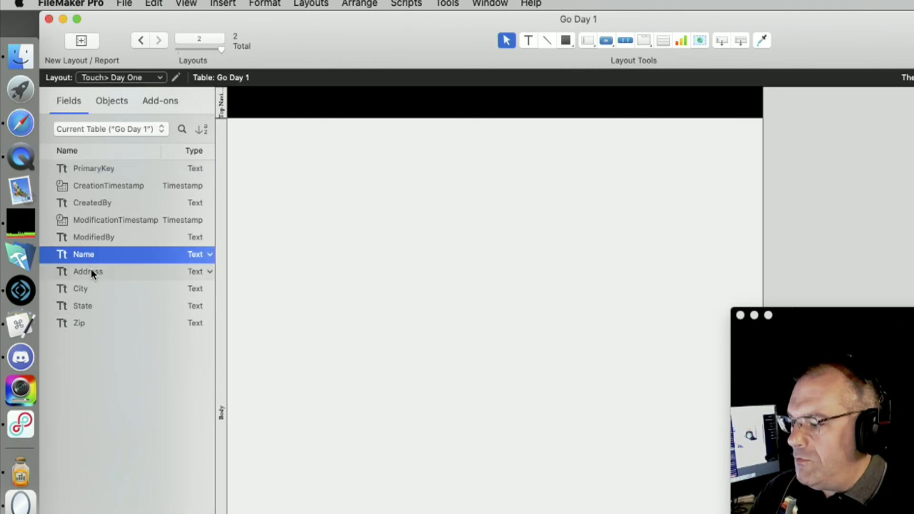
pyautogui.keyDown('shift'); pyautogui.click(91, 330); pyautogui.keyUp('shift')
pyautogui.moveTo(79, 252); pyautogui.dragTo(436, 160)
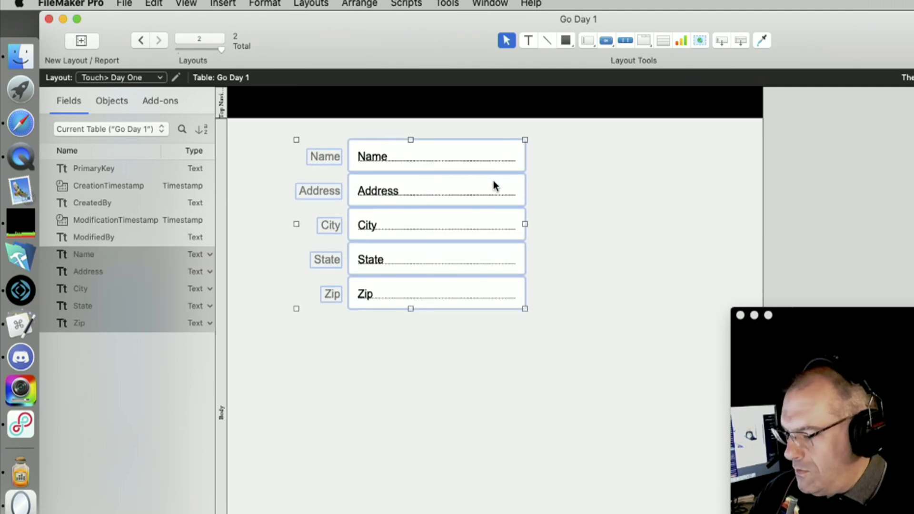
pyautogui.press('super+b')
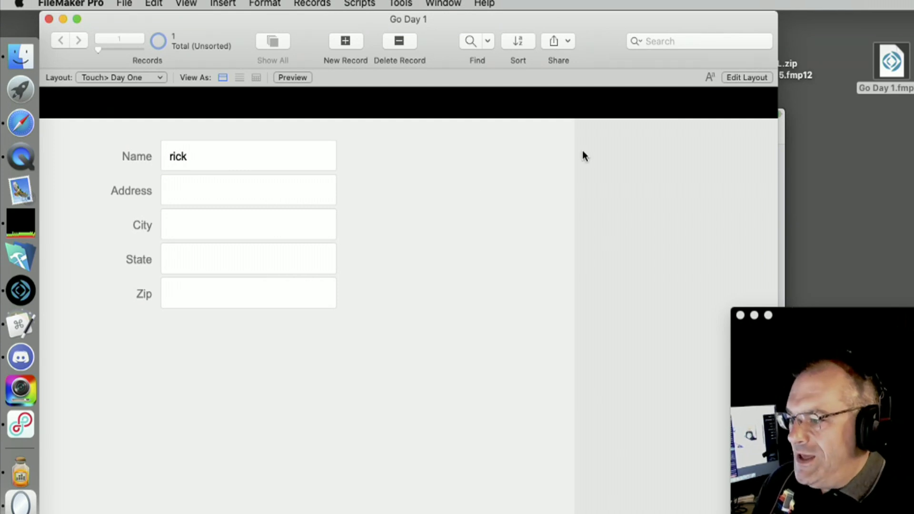
# Arrange the FileMaker and iPad mirror windows side by side, then return to Layout mode
pyautogui.moveTo(563, 18); pyautogui.dragTo(598, 417)
pyautogui.moveTo(457, 122); pyautogui.dragTo(418, 24)
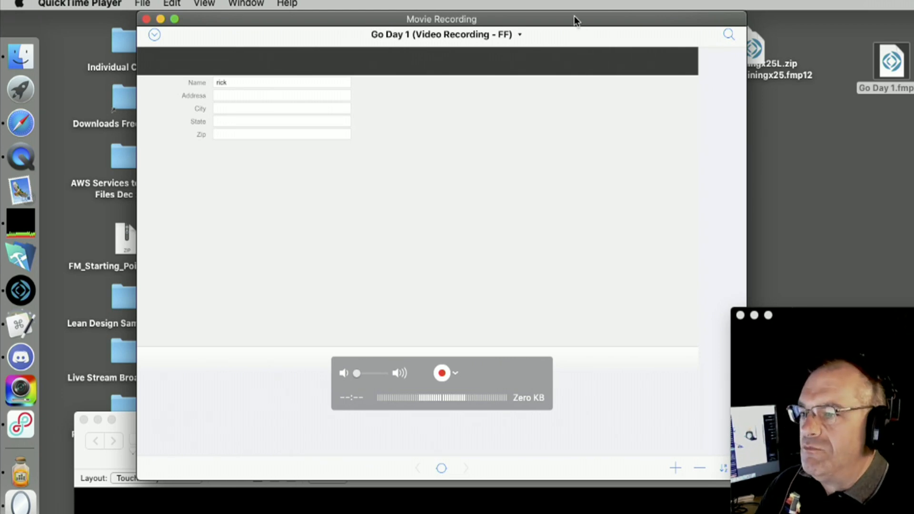
pyautogui.moveTo(578, 20); pyautogui.dragTo(510, 13)
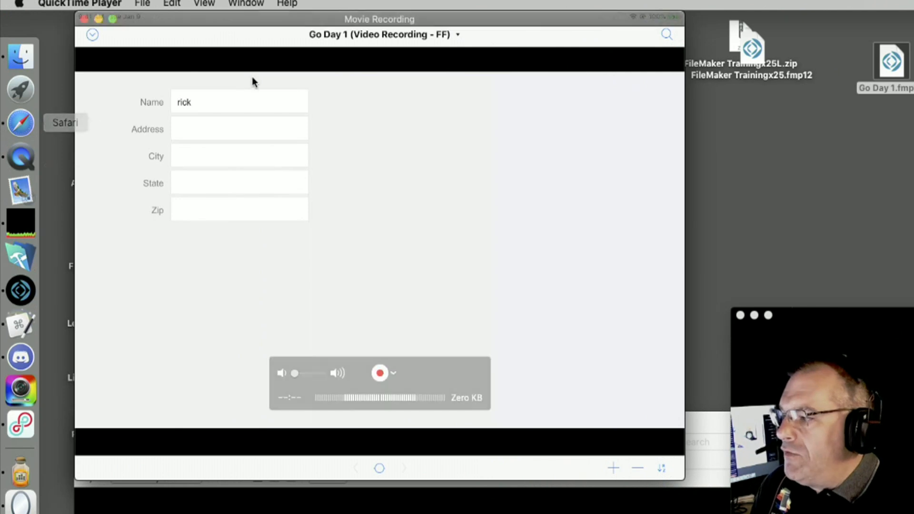
pyautogui.moveTo(14, 22); pyautogui.dragTo(367, 22)
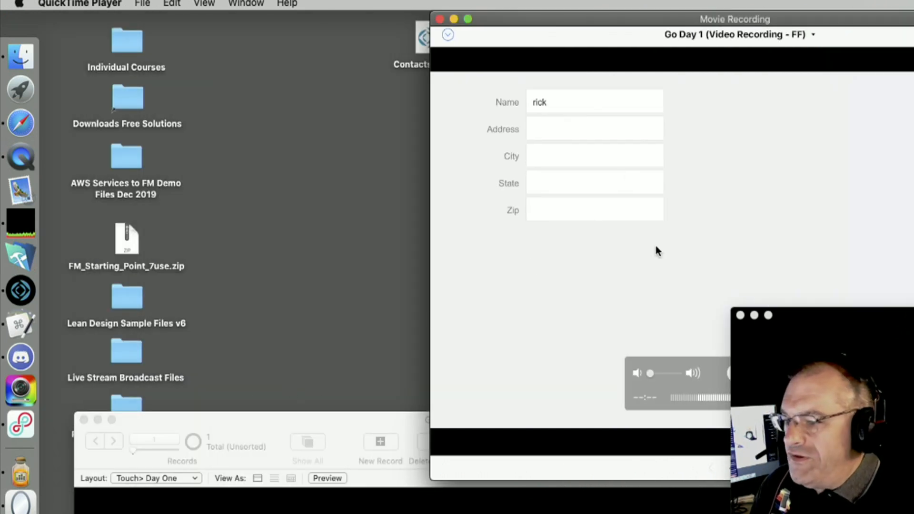
pyautogui.moveTo(274, 424); pyautogui.dragTo(244, 2)
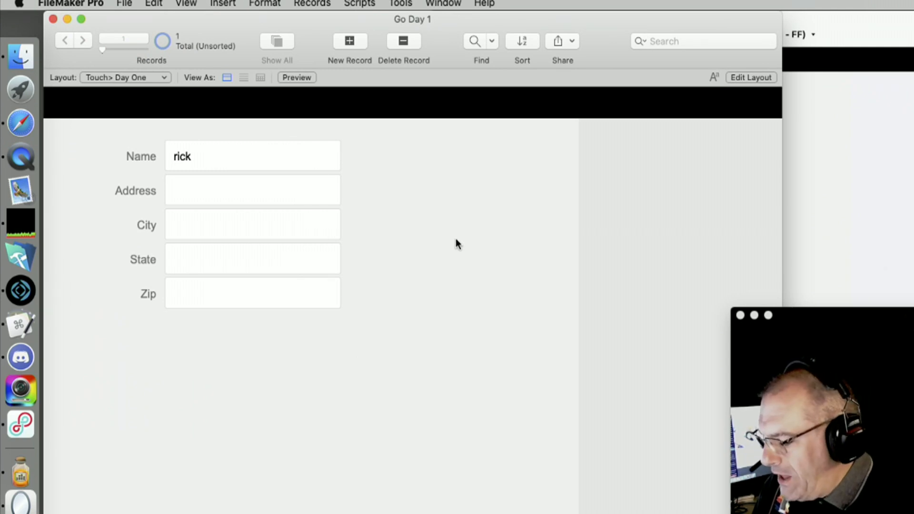
pyautogui.press('super+l')
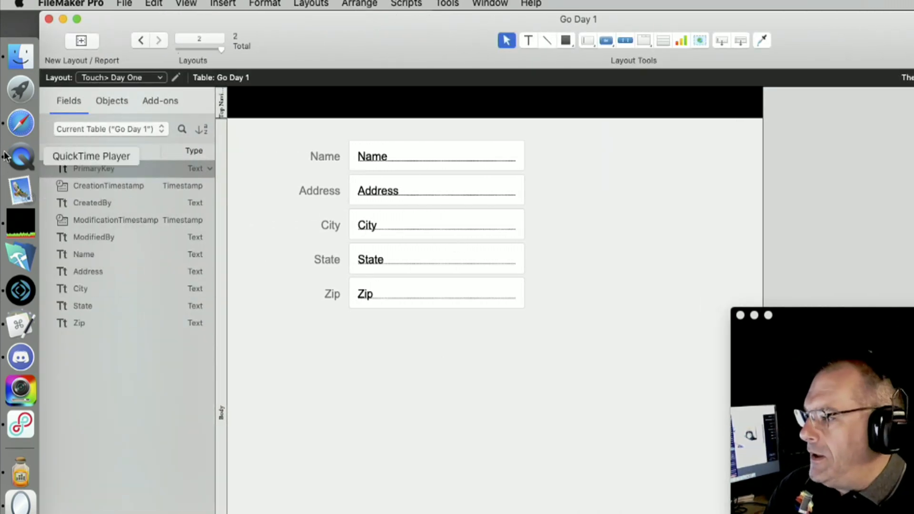
# Search the web for 'bunny meme' and show the image results
pyautogui.click(20, 120)
pyautogui.write('b')
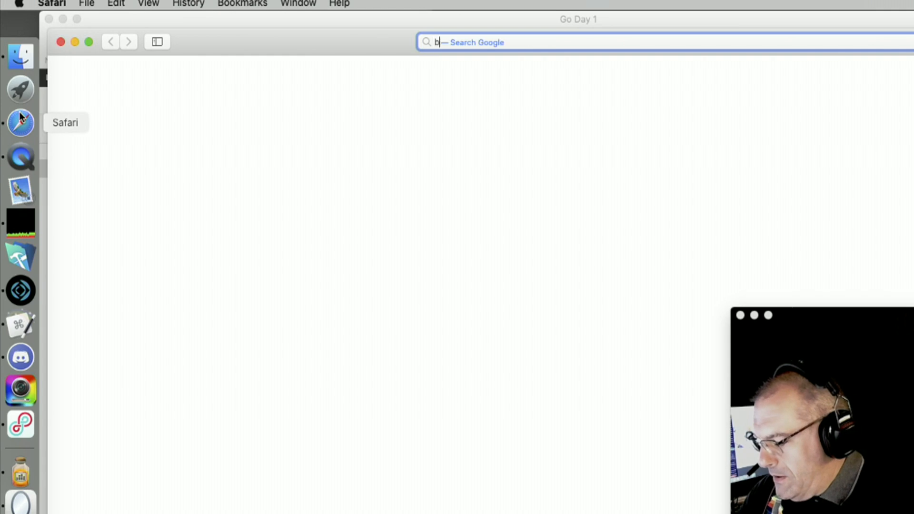
pyautogui.write('unny meme')
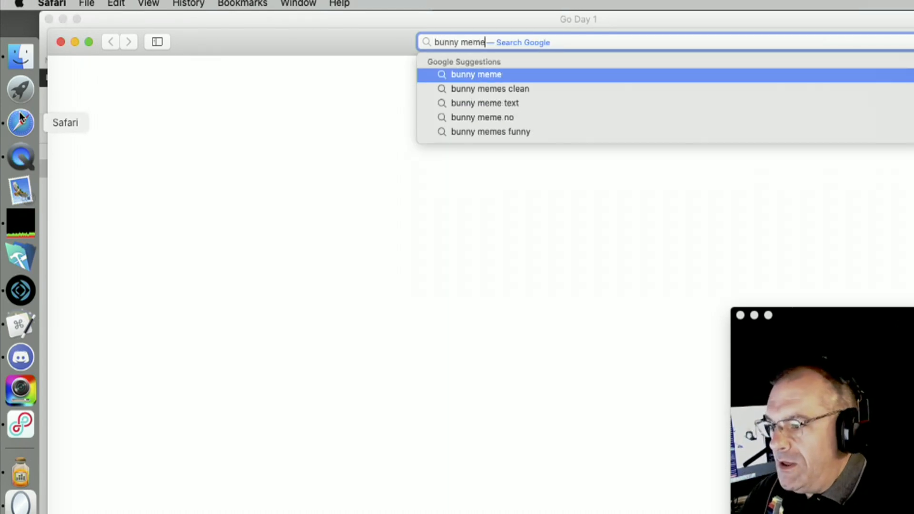
pyautogui.press('Return')
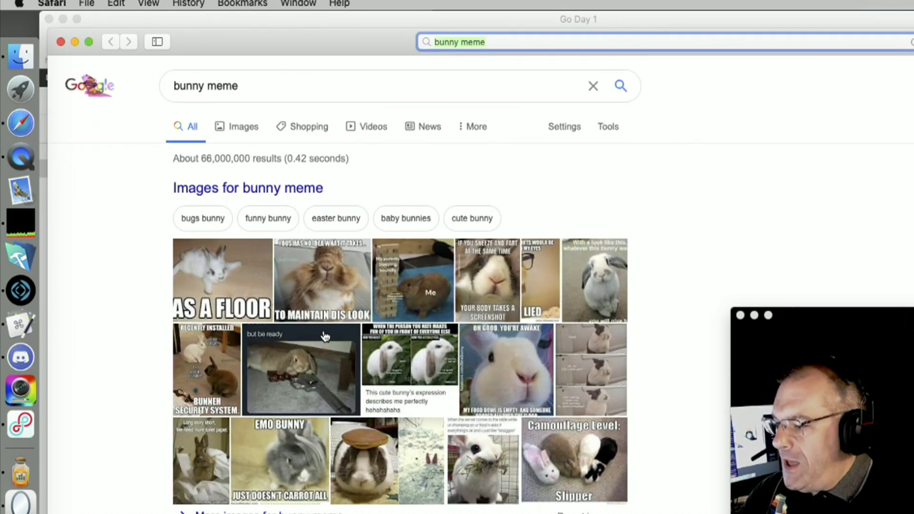
pyautogui.moveTo(277, 22); pyautogui.dragTo(468, 4)
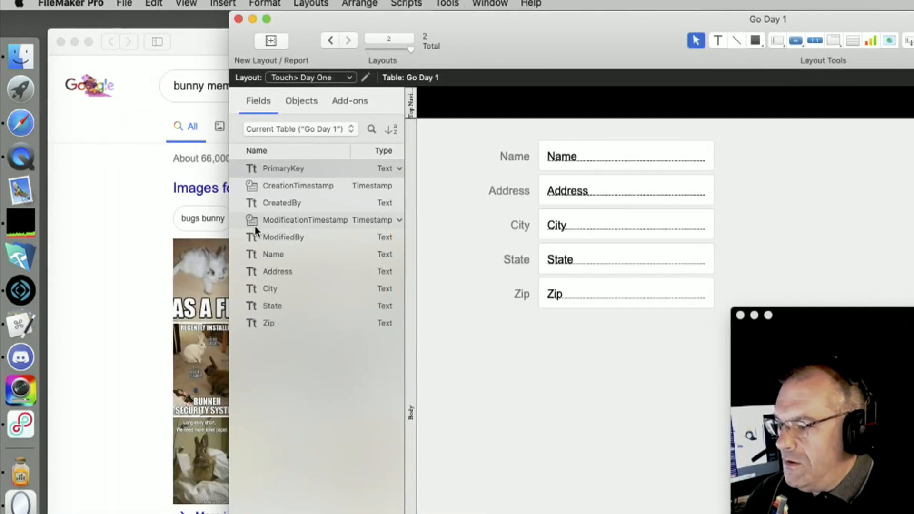
pyautogui.click(185, 304)
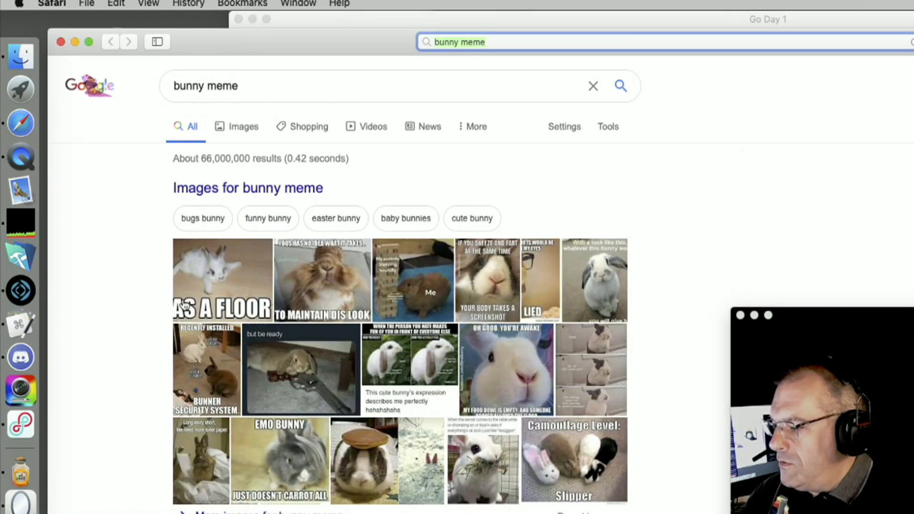
pyautogui.click(332, 290)
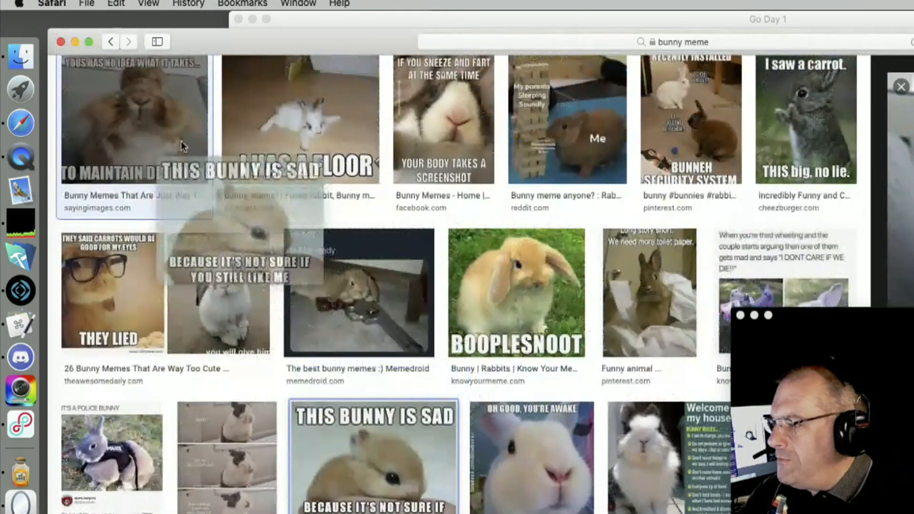
# Save the THIS BUNNY IS SAD image to the desktop and drag it onto the FileMaker layout
pyautogui.moveTo(183, 147); pyautogui.dragTo(28, 19)
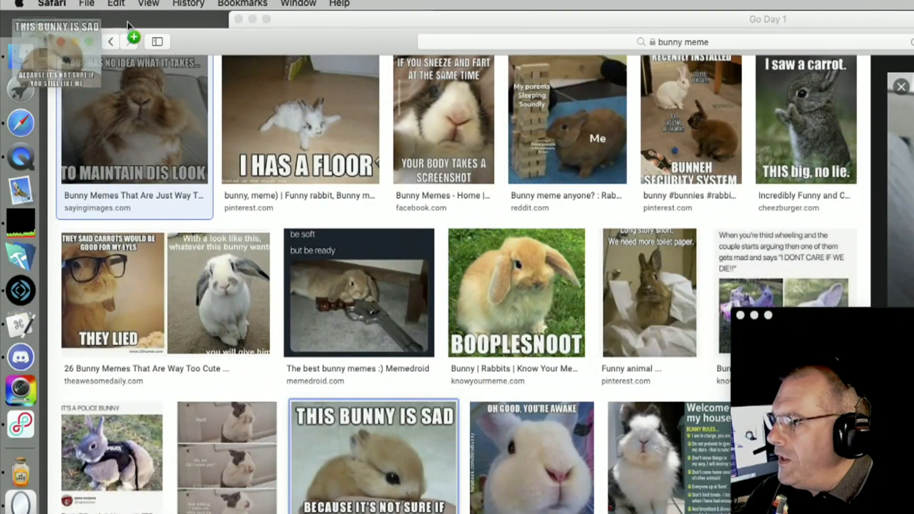
pyautogui.moveTo(255, 37); pyautogui.dragTo(295, 504)
pyautogui.moveTo(476, 39); pyautogui.dragTo(429, 52)
pyautogui.moveTo(44, 34); pyautogui.dragTo(756, 193)
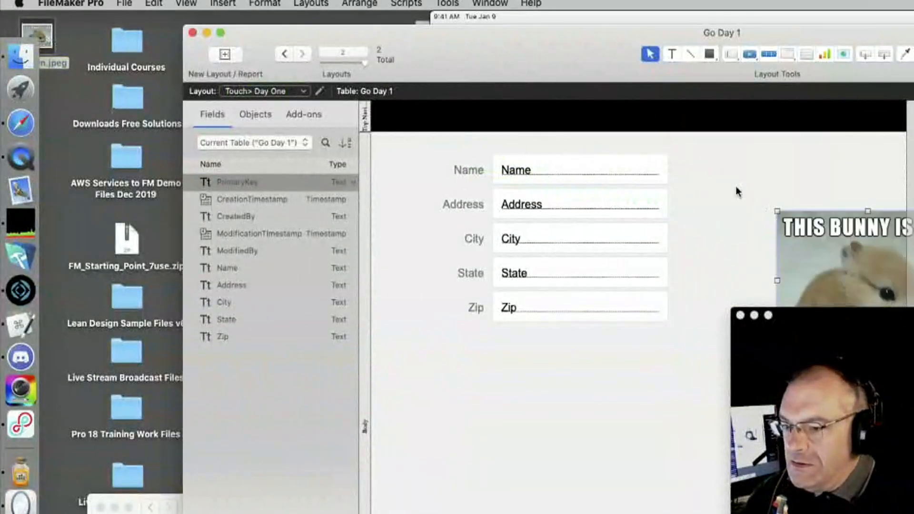
# Position the bunny picture beside the address fields on the layout
pyautogui.moveTo(587, 36); pyautogui.dragTo(376, 22)
pyautogui.moveTo(653, 279); pyautogui.dragTo(560, 236)
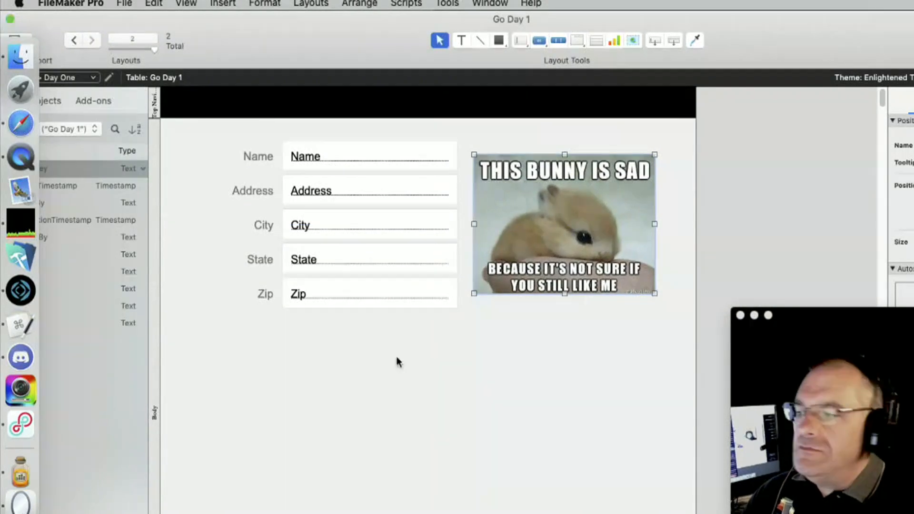
pyautogui.moveTo(267, 18); pyautogui.dragTo(357, 16)
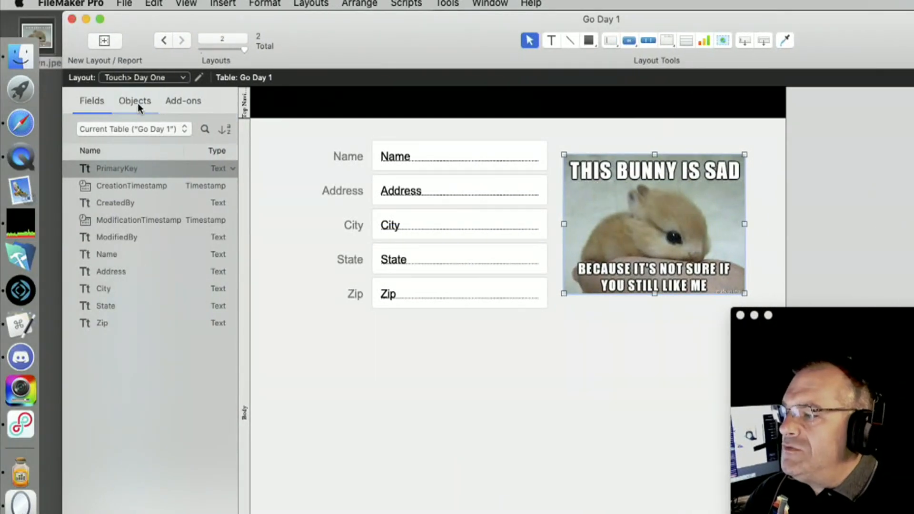
# On the Mouse> Go Day 1 layout, draw a large rectangle right of the fields
pyautogui.click(126, 79)
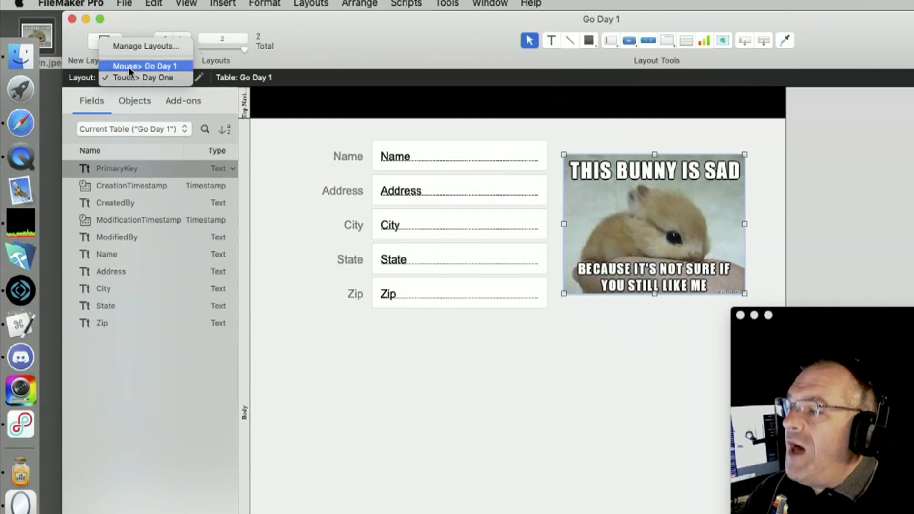
pyautogui.click(129, 67)
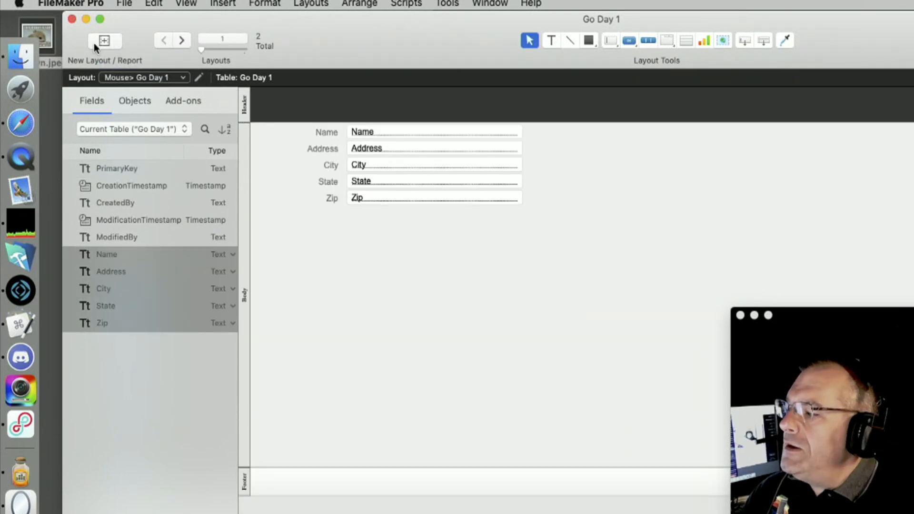
pyautogui.click(592, 42)
pyautogui.moveTo(546, 138)
pyautogui.mouseDown()
pyautogui.moveTo(717, 299)
pyautogui.moveTo(815, 326)
pyautogui.mouseUp()
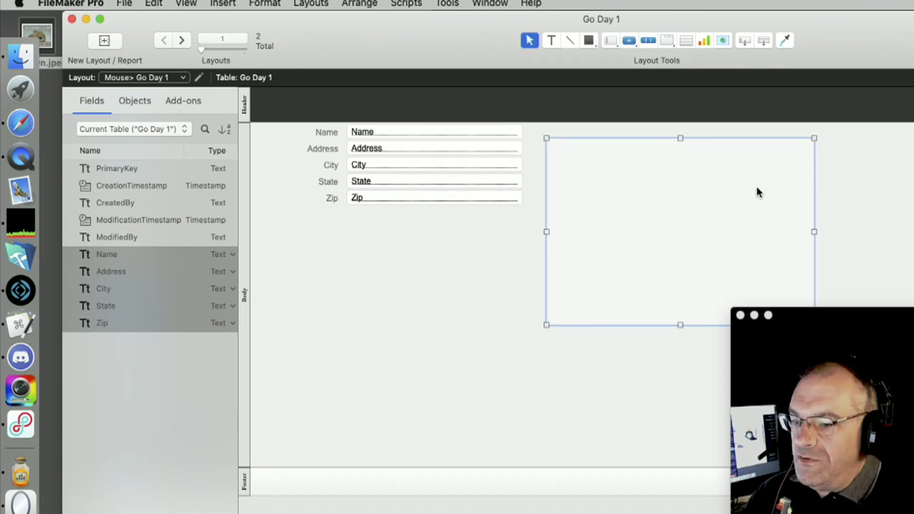
# Switch to Browse mode and bring the iPad mirror window forward
pyautogui.press('super+b')
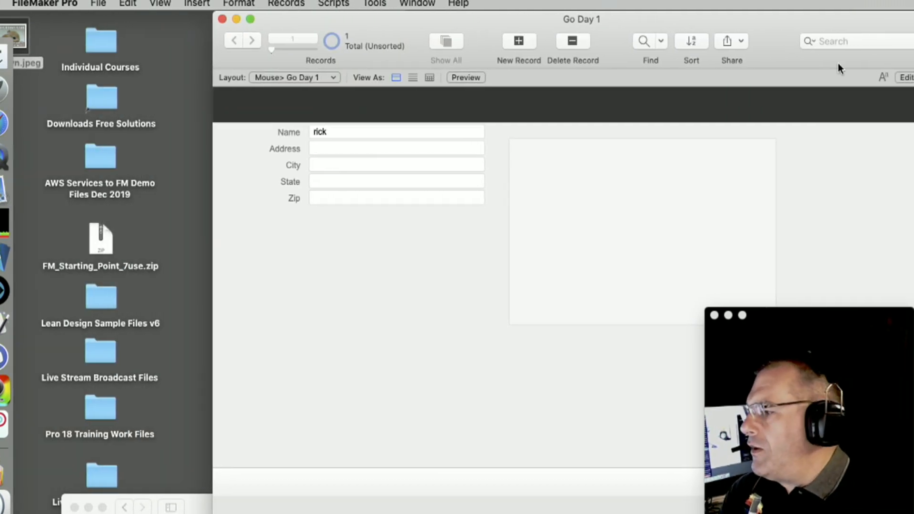
pyautogui.click(22, 156)
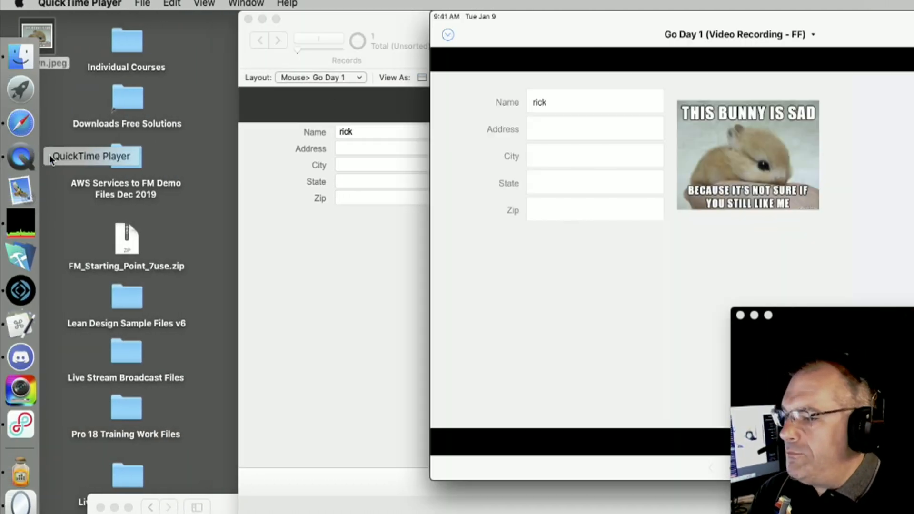
pyautogui.moveTo(543, 21); pyautogui.dragTo(336, 83)
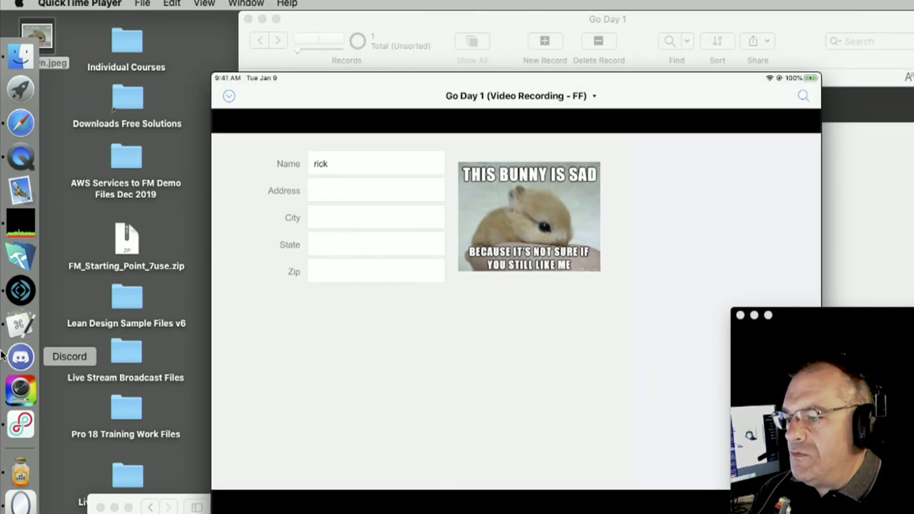
# Shift the Go Day 1 window left and place the iPad mirror in front of it
pyautogui.click(496, 18)
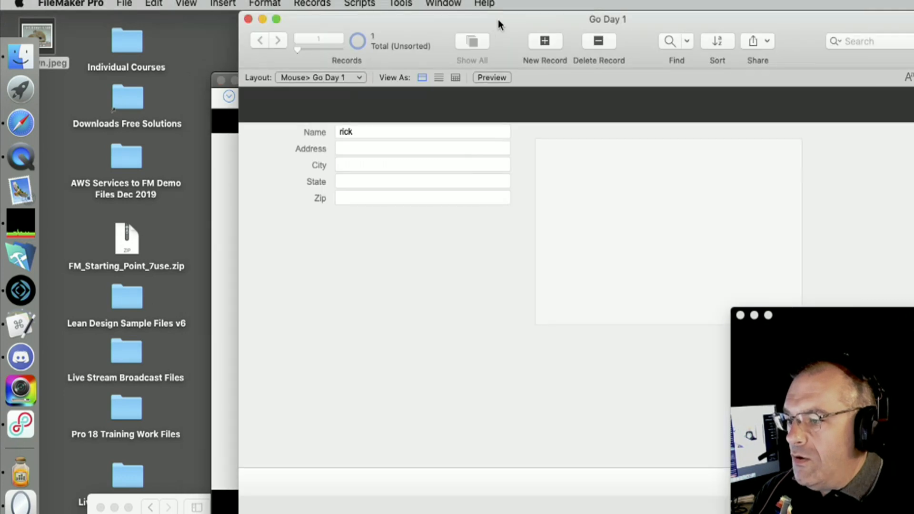
pyautogui.moveTo(498, 19); pyautogui.dragTo(321, 7)
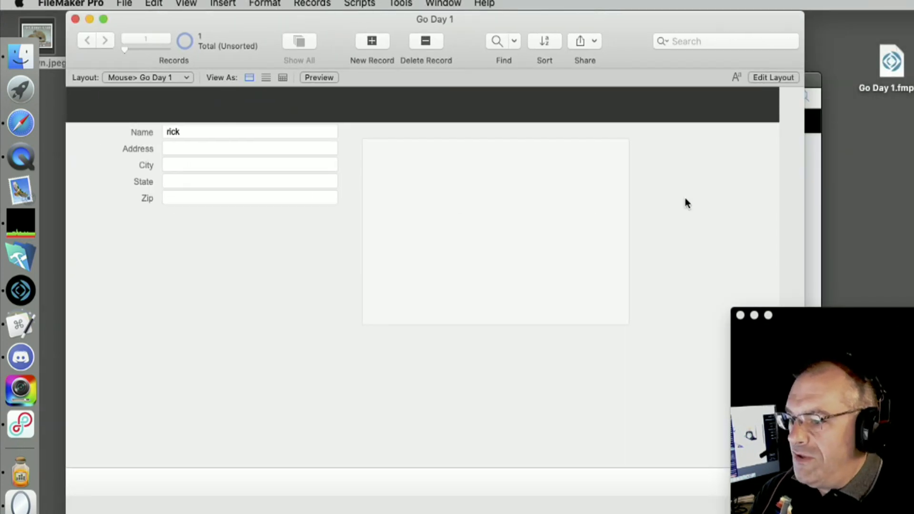
pyautogui.click(812, 198)
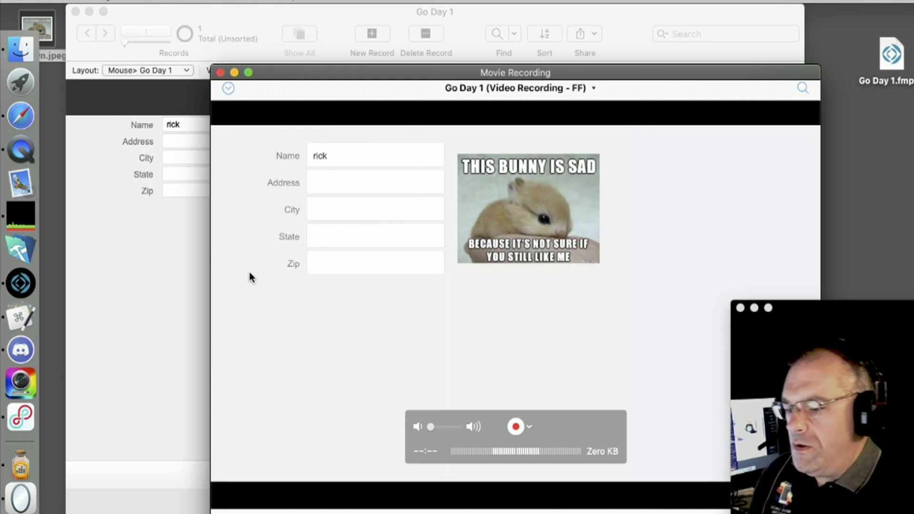
pyautogui.moveTo(333, 72); pyautogui.dragTo(353, 27)
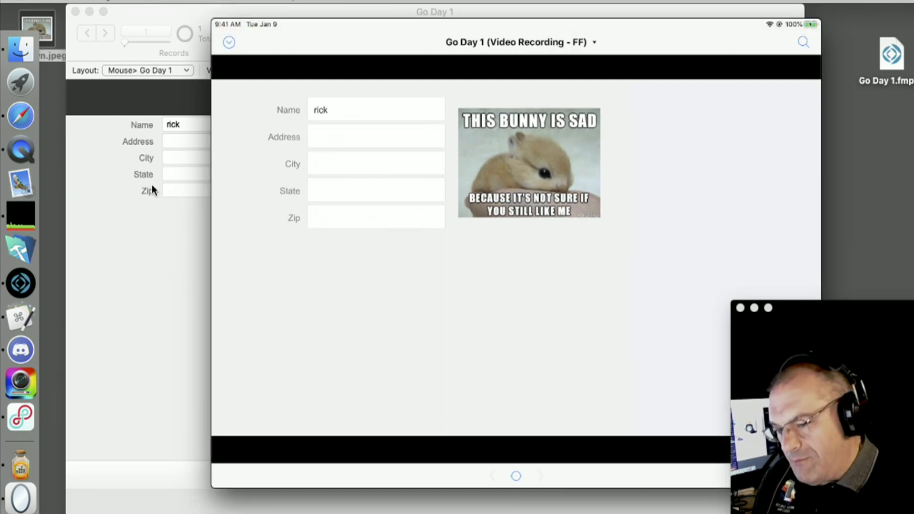
# On the iPad, fill a new record's Name and Address fields with the person's name and commit it
pyautogui.moveTo(661, 33); pyautogui.dragTo(558, 33)
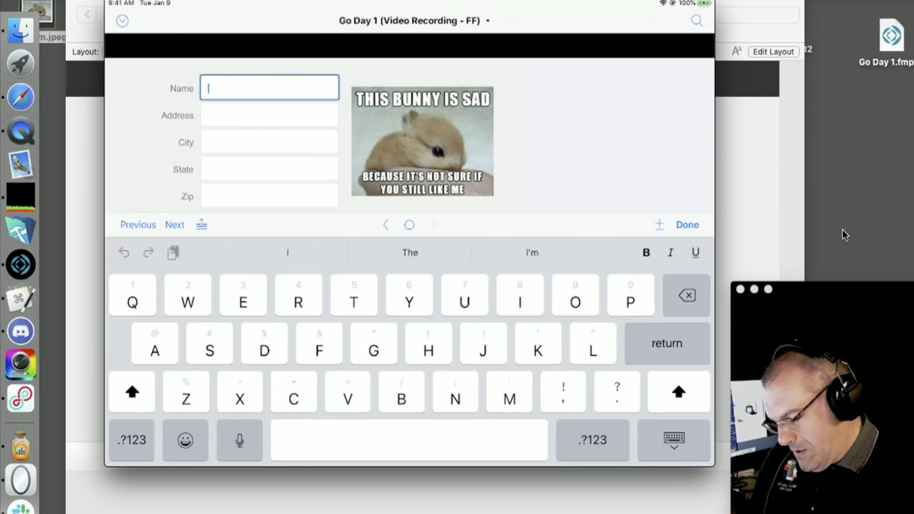
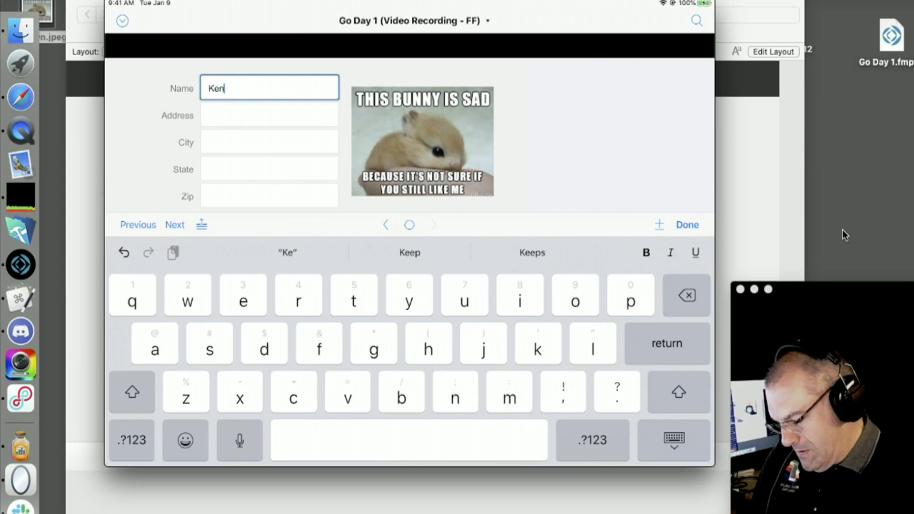
pyautogui.press('Tab')
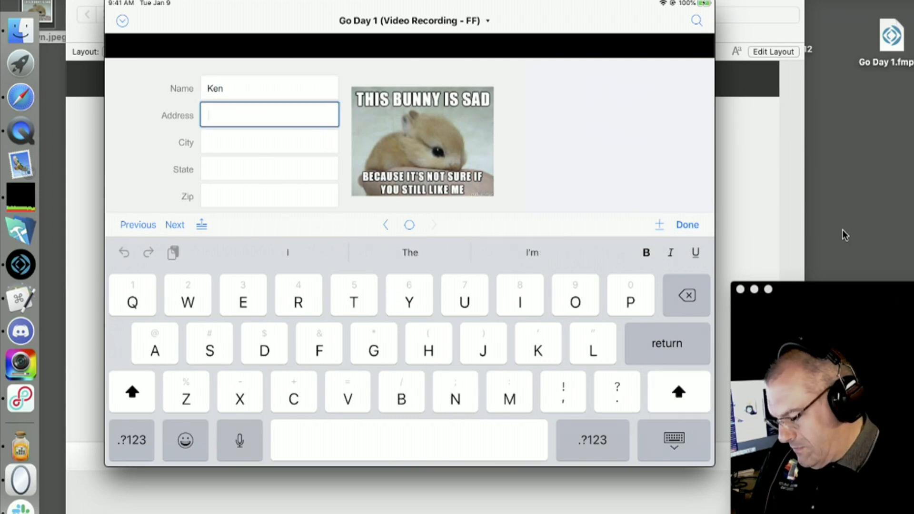
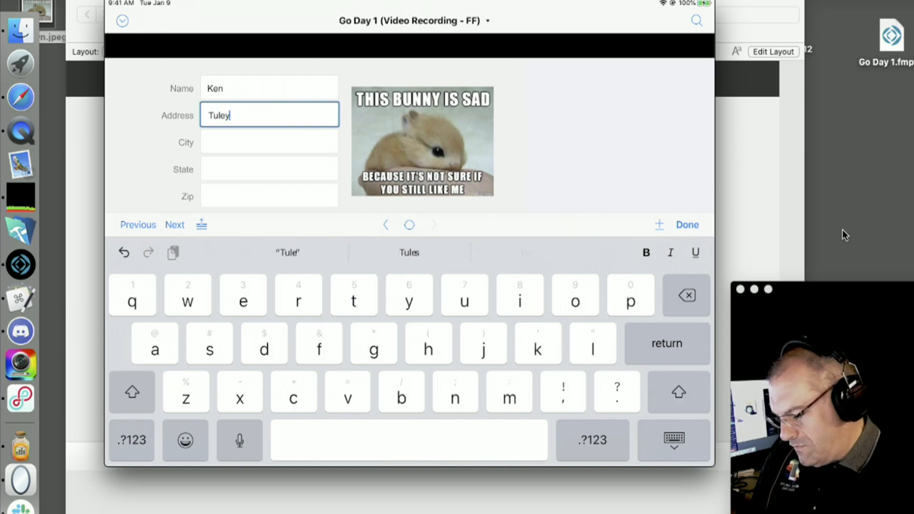
pyautogui.press('Escape')
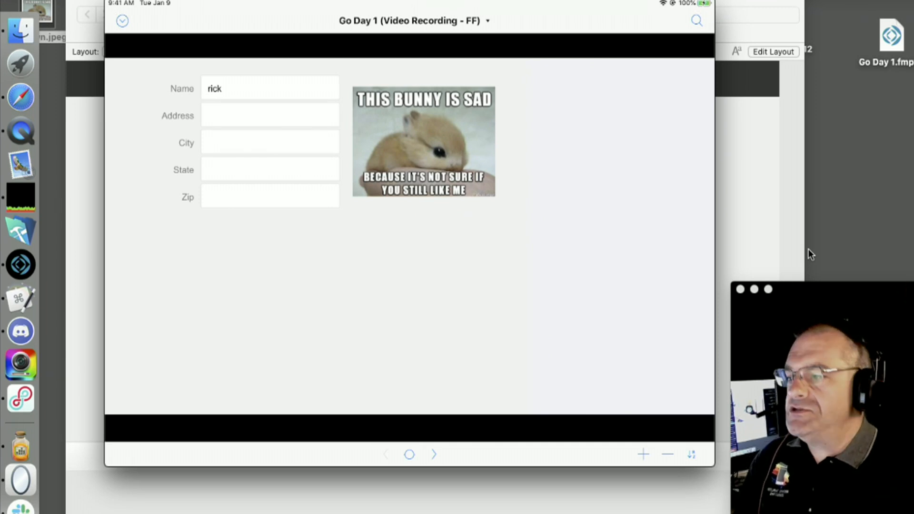
# In FileMaker Pro on the Mac, go to the second record added from the iPad
pyautogui.moveTo(704, 196)
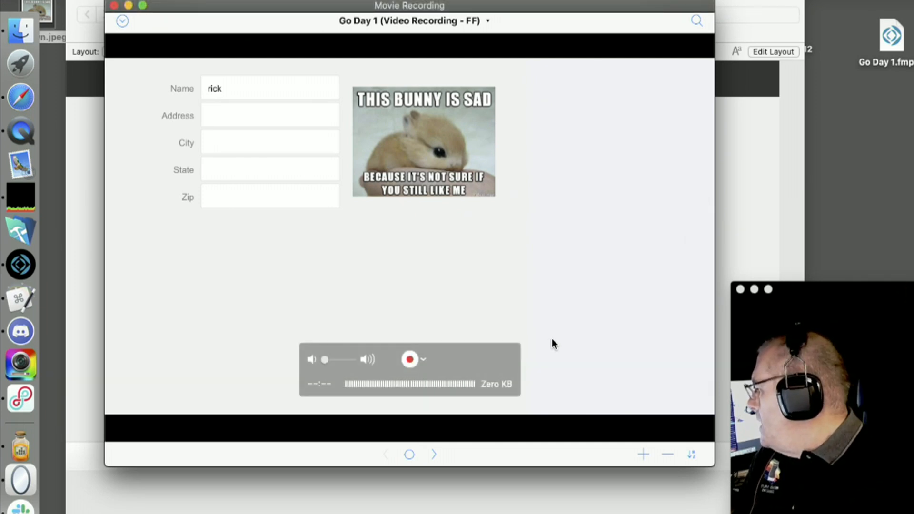
pyautogui.click(76, 195)
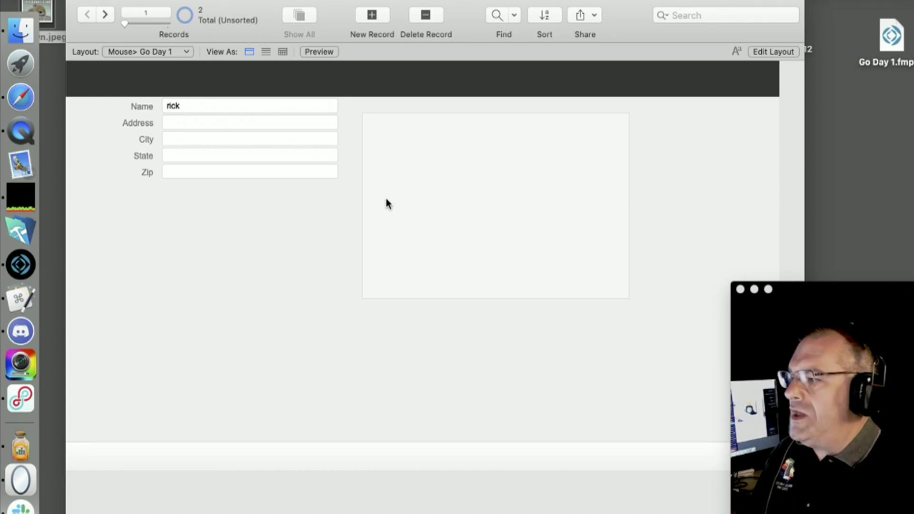
pyautogui.moveTo(259, 7); pyautogui.dragTo(261, 9)
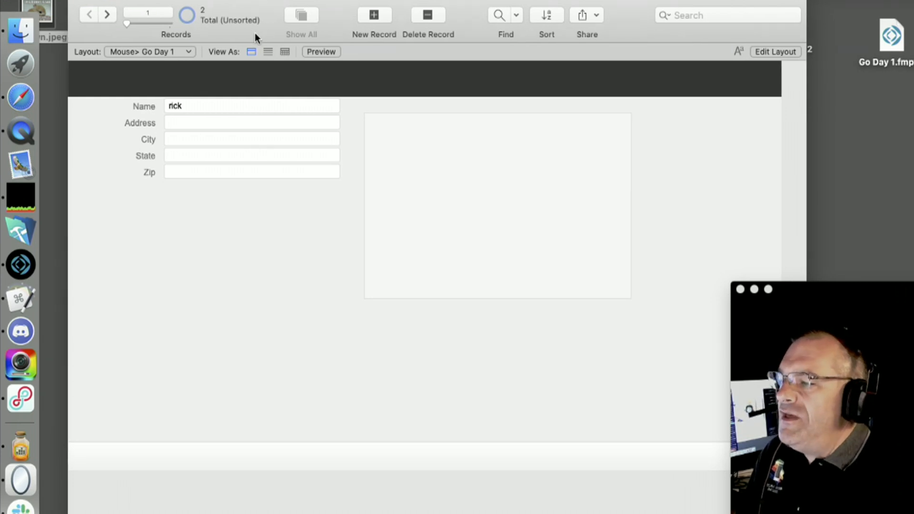
pyautogui.click(107, 15)
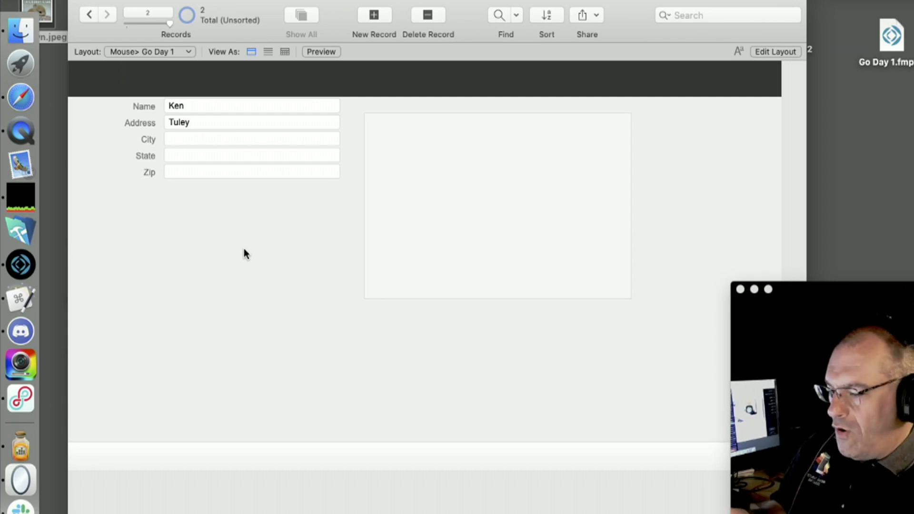
# Close the browser window with the bunny images and bring the iPad mirror back
pyautogui.click(21, 98)
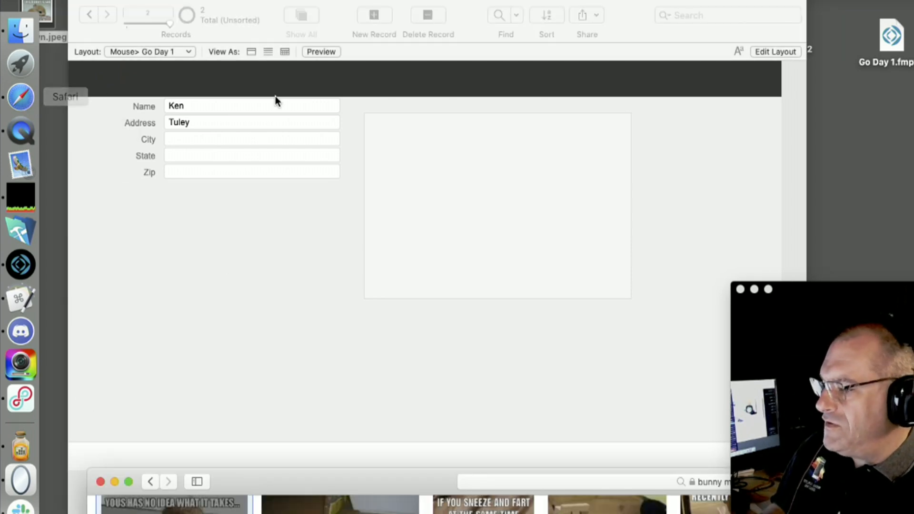
pyautogui.click(102, 481)
pyautogui.click(26, 127)
# Move the iPad mirror down and right so both copies of the second record are visible
pyautogui.moveTo(224, 12); pyautogui.dragTo(456, 131)
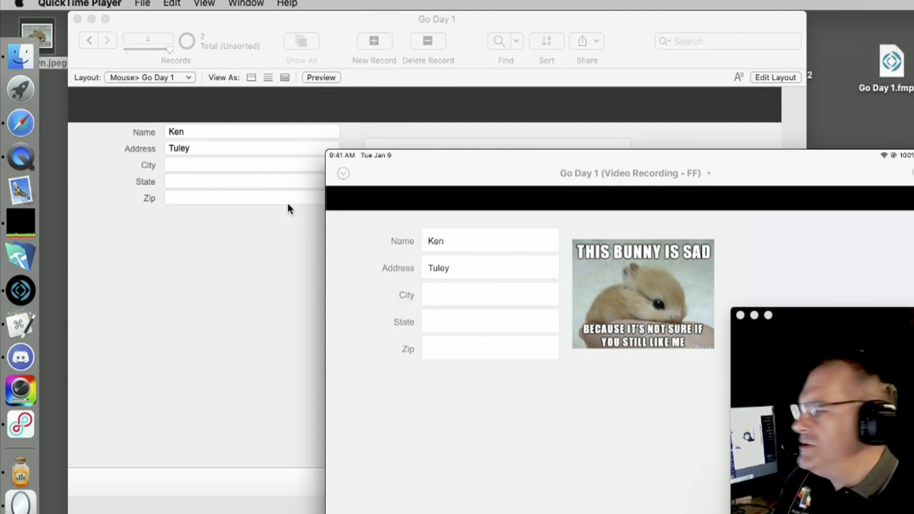
# Compare the iPad mirror's record with the desktop Go Day 1 file, ending with FileMaker Pro in front
pyautogui.moveTo(735, 242)
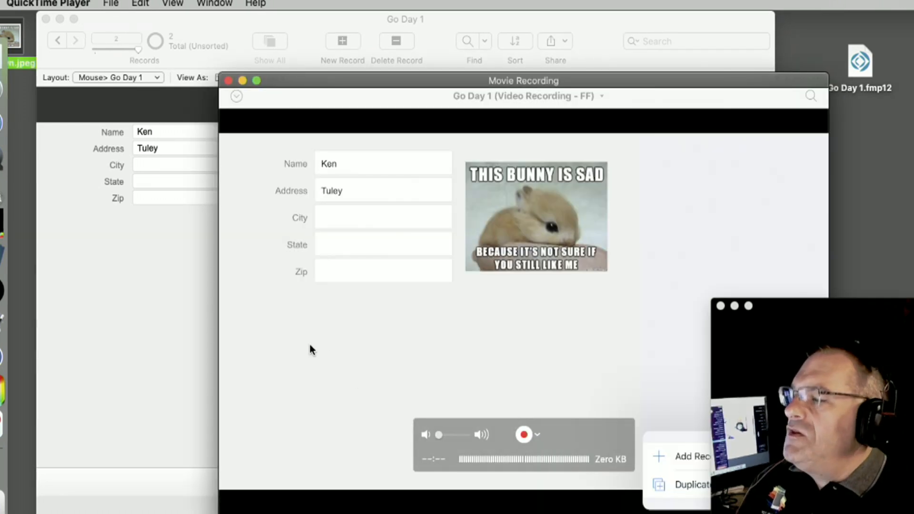
pyautogui.click(185, 369)
pyautogui.click(782, 253)
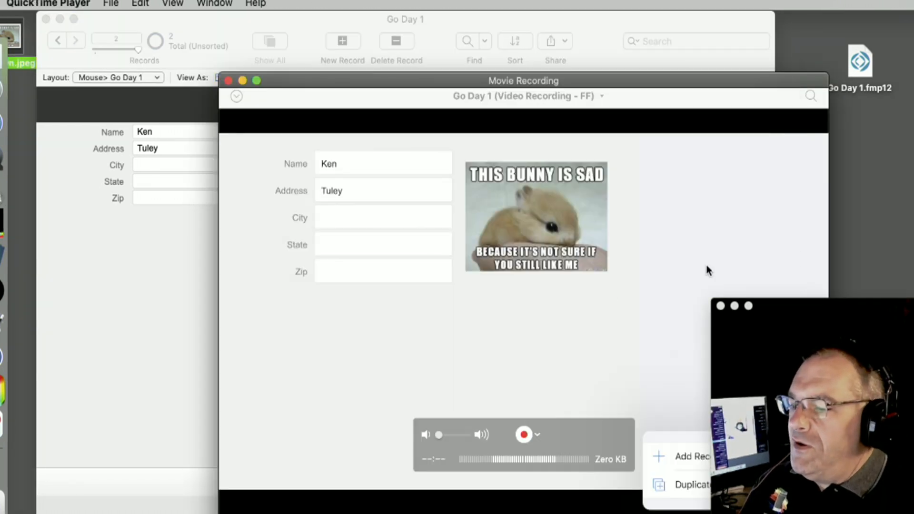
pyautogui.click(78, 355)
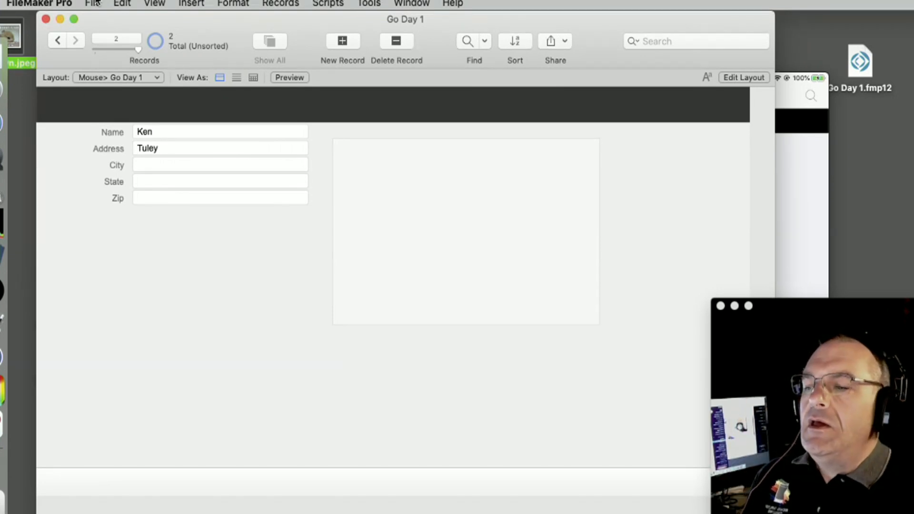
# Open Go Day 1's Manage Security, select the Admin account, and show Advanced Settings' privilege sets
pyautogui.click(95, 2)
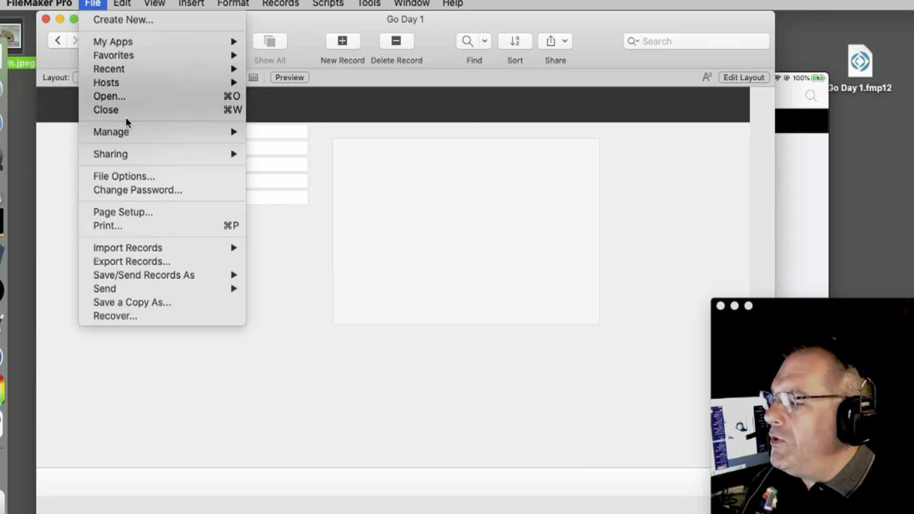
pyautogui.moveTo(129, 132)
pyautogui.click(313, 147)
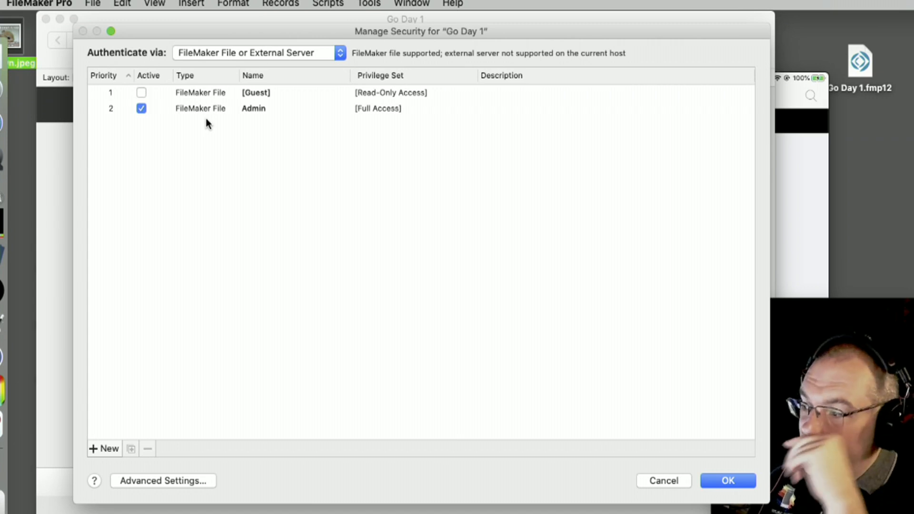
pyautogui.click(196, 111)
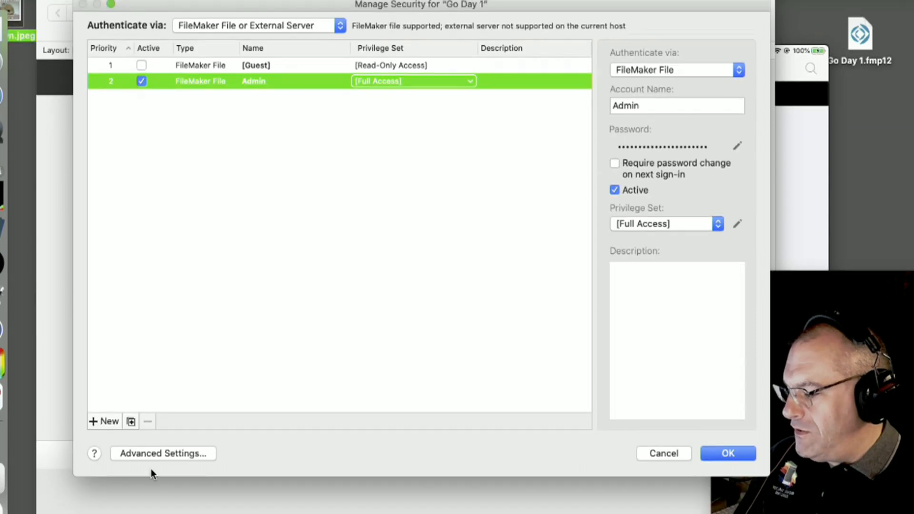
pyautogui.click(188, 453)
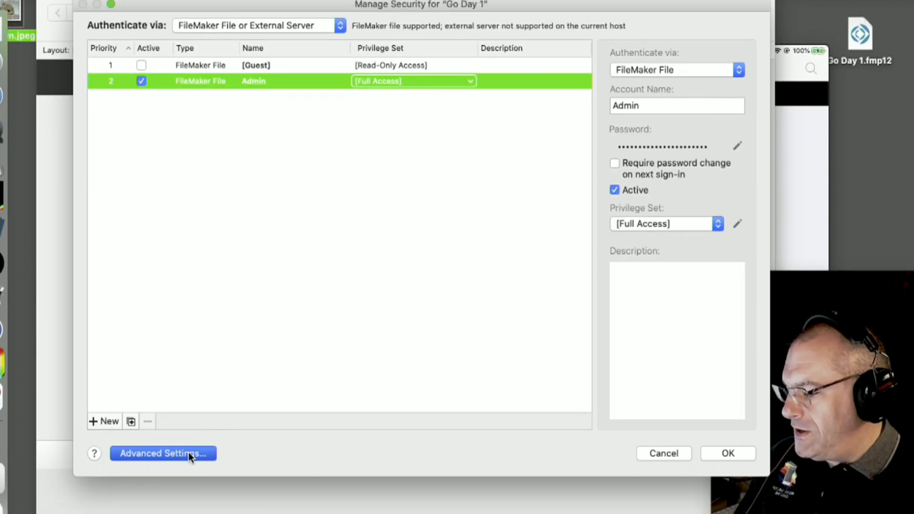
pyautogui.moveTo(546, 117); pyautogui.dragTo(250, 55)
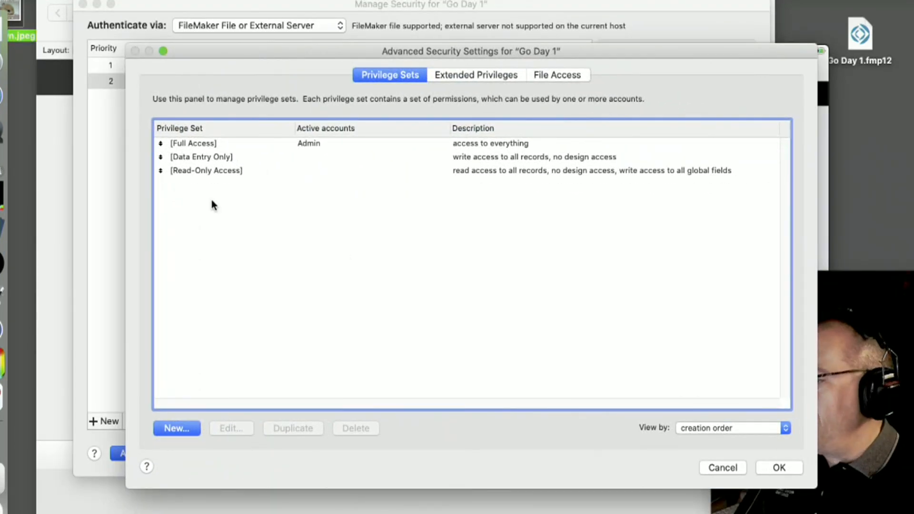
# Inspect the [Full Access] privilege set's settings and cancel without changes
pyautogui.click(215, 145)
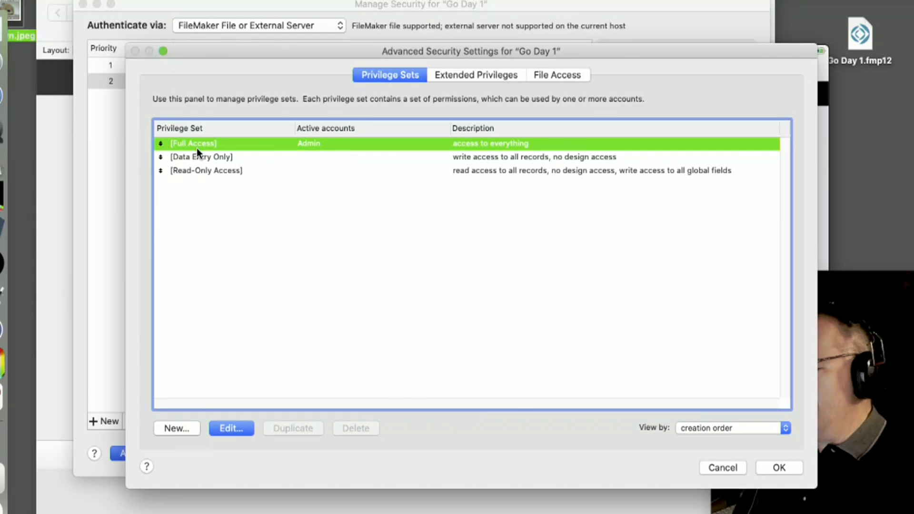
pyautogui.doubleClick(207, 147)
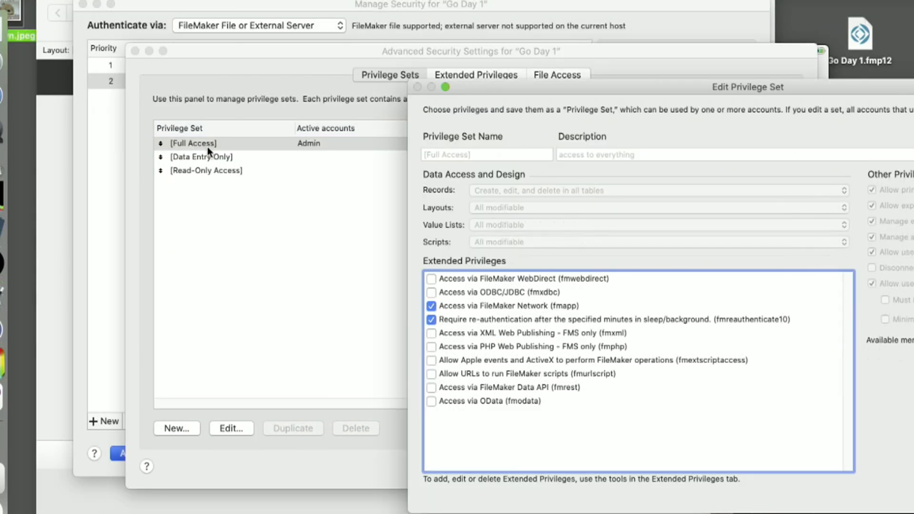
pyautogui.moveTo(591, 86); pyautogui.dragTo(302, 32)
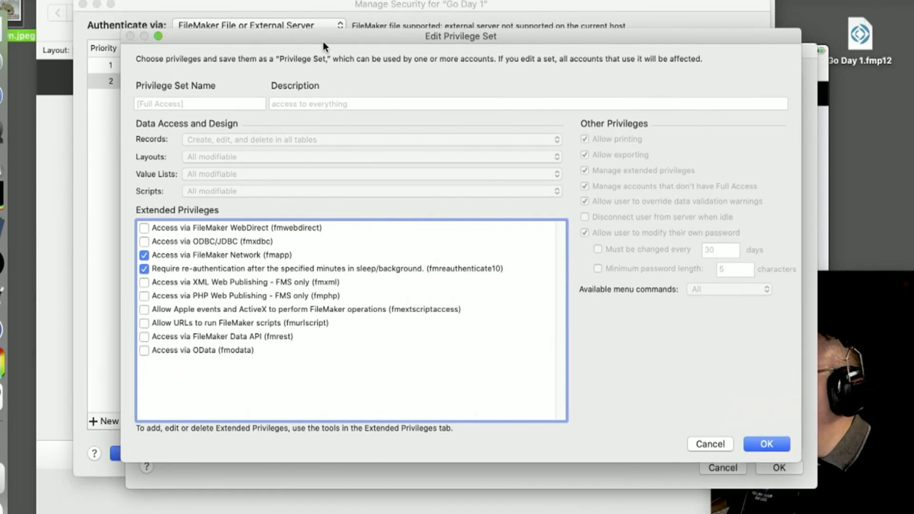
pyautogui.moveTo(797, 461); pyautogui.dragTo(840, 513)
pyautogui.moveTo(391, 41); pyautogui.dragTo(343, 18)
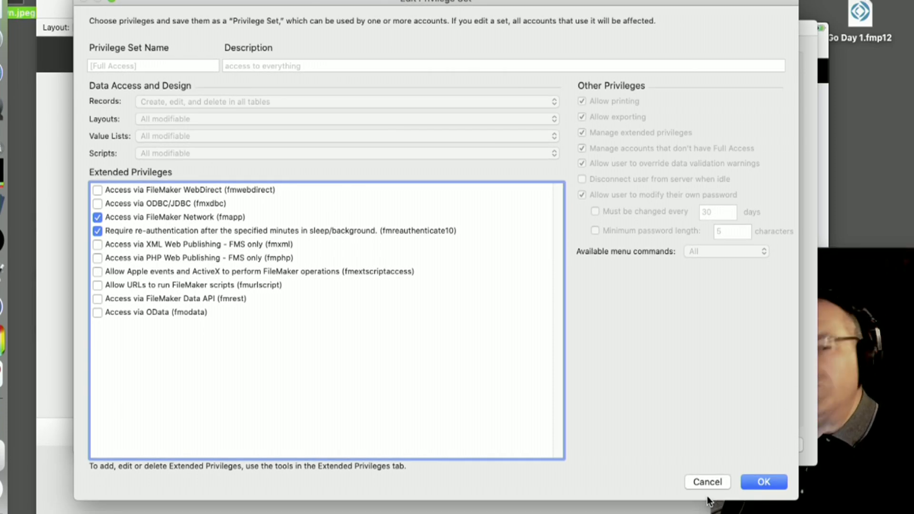
pyautogui.click(713, 479)
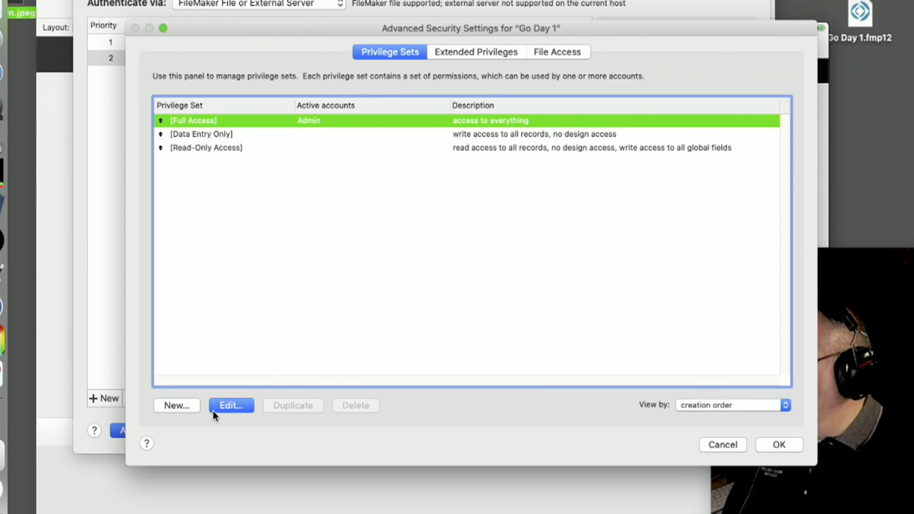
# Sort the privilege sets by name and select Full Access
pyautogui.click(183, 407)
pyautogui.click(210, 106)
pyautogui.click(202, 119)
pyautogui.click(201, 134)
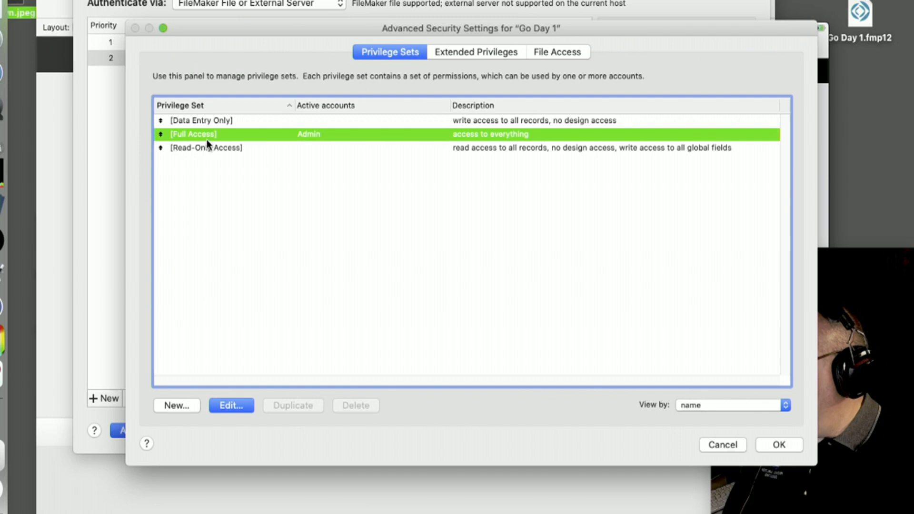
# Start a new privilege set named 'Admin iPad'
pyautogui.click(185, 407)
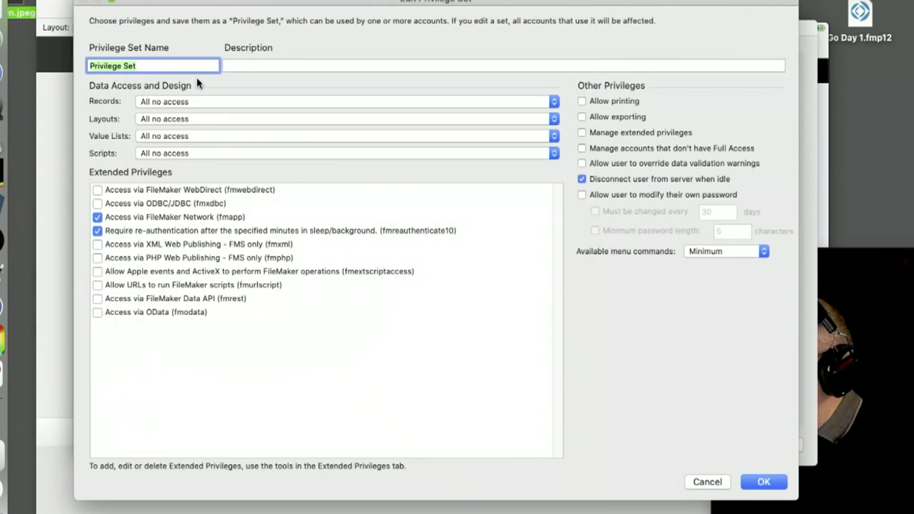
pyautogui.write('Admion')
pyautogui.press('BackSpace')
pyautogui.press('BackSpace')
pyautogui.press('BackSpace')
pyautogui.write('in')
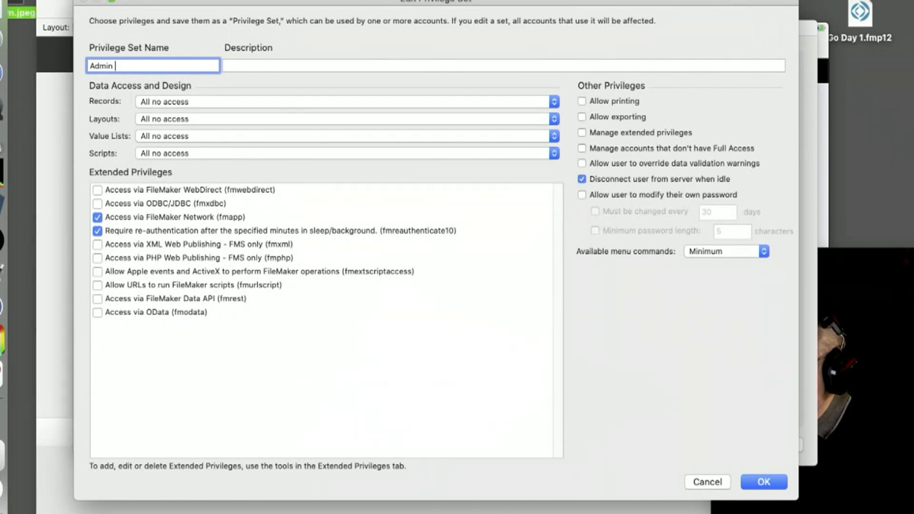
pyautogui.write(' iPac')
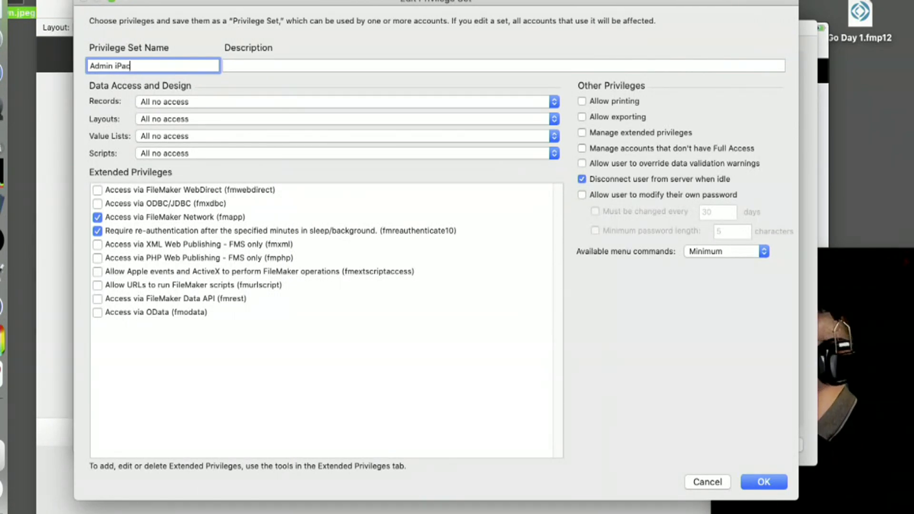
pyautogui.press('BackSpace')
pyautogui.write('d')
# Set Records to create, edit and delete; Layouts, Value Lists and Scripts to all modifiable
pyautogui.click(176, 103)
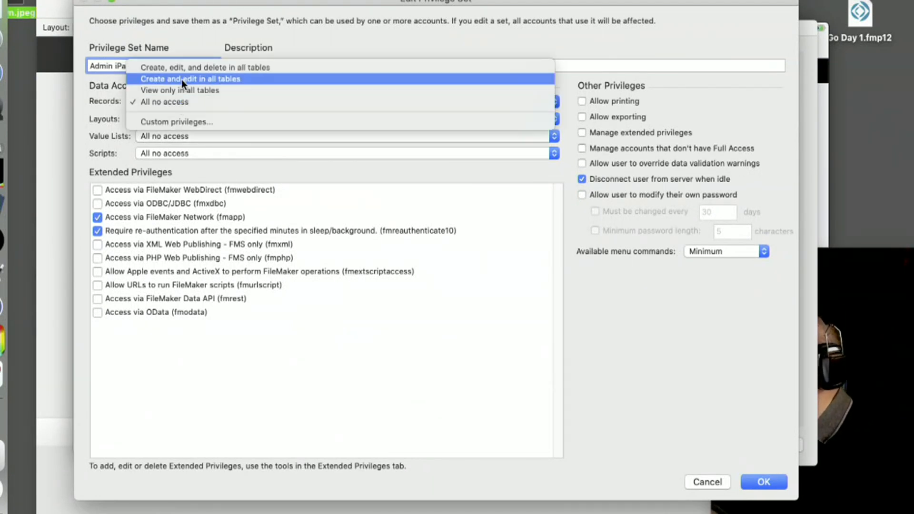
pyautogui.click(186, 65)
pyautogui.click(199, 123)
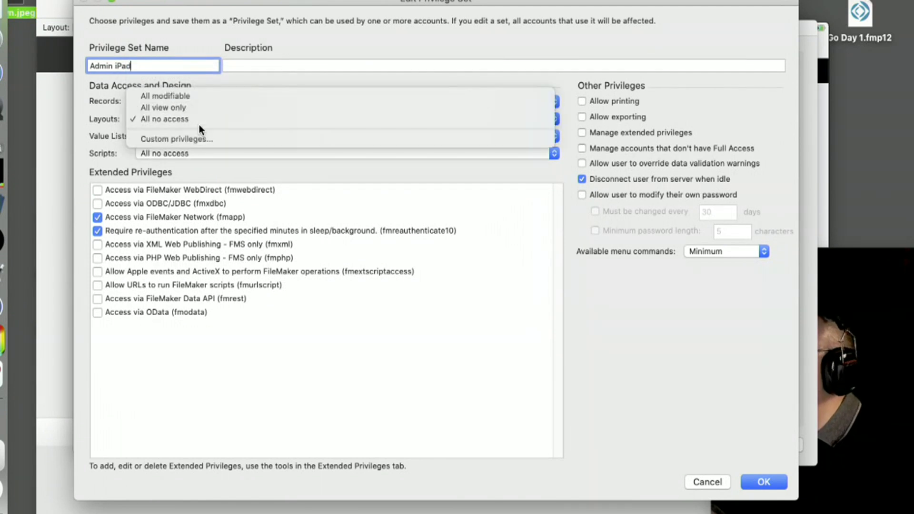
pyautogui.click(195, 100)
pyautogui.click(180, 137)
pyautogui.click(180, 122)
pyautogui.click(182, 154)
pyautogui.click(190, 131)
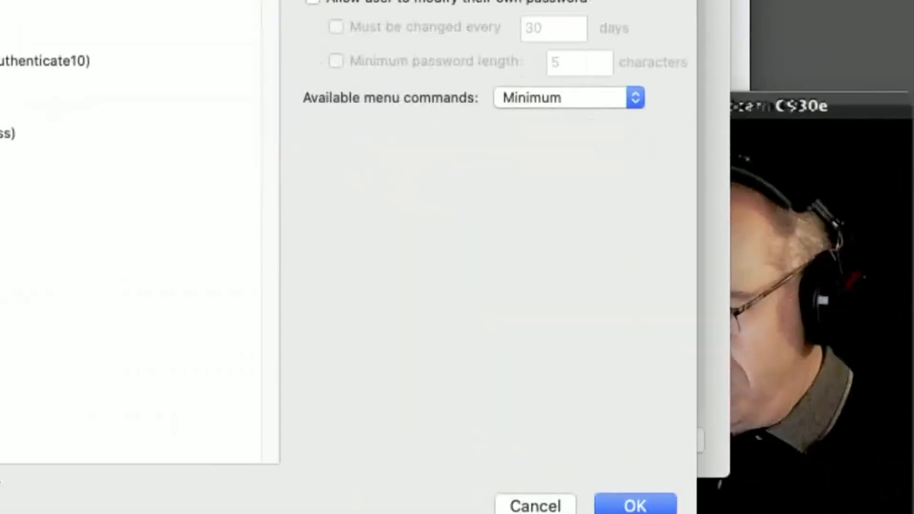
pyautogui.moveTo(772, 101); pyautogui.dragTo(610, 9)
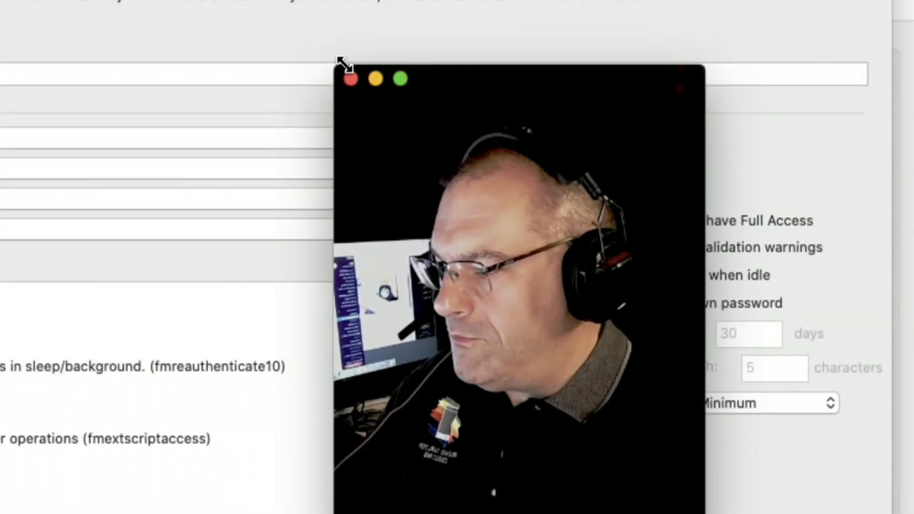
pyautogui.moveTo(336, 70); pyautogui.dragTo(496, 231)
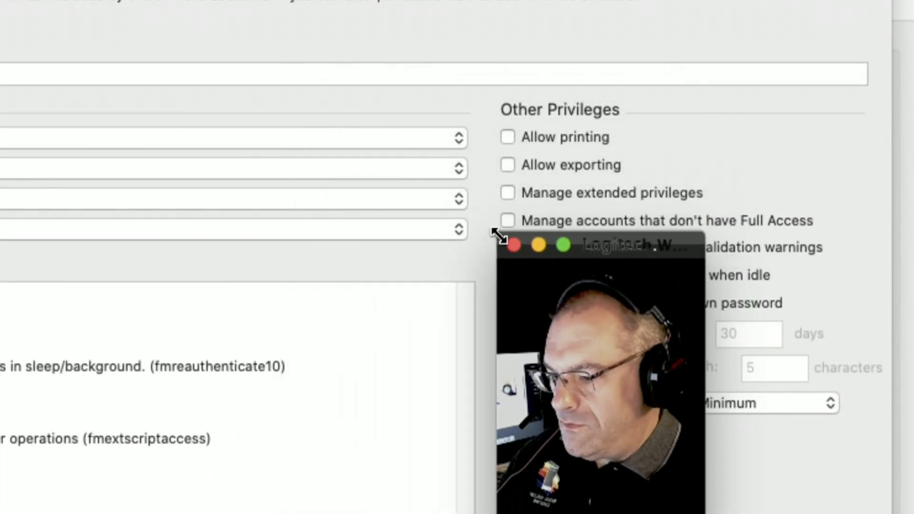
pyautogui.moveTo(618, 252); pyautogui.dragTo(336, 122)
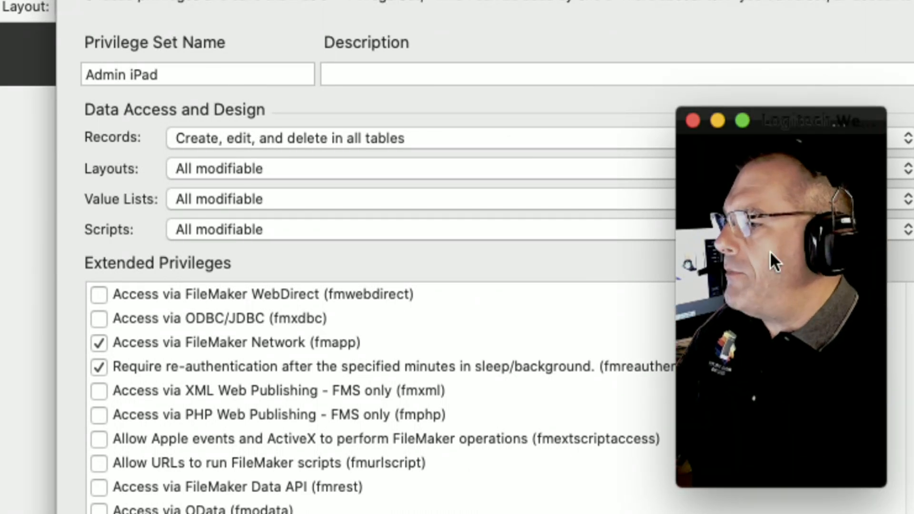
# Rename the privilege set to 'Sales' and tick Access via FileMaker WebDirect (fmwebdirect)
pyautogui.click(108, 65)
pyautogui.click(110, 72)
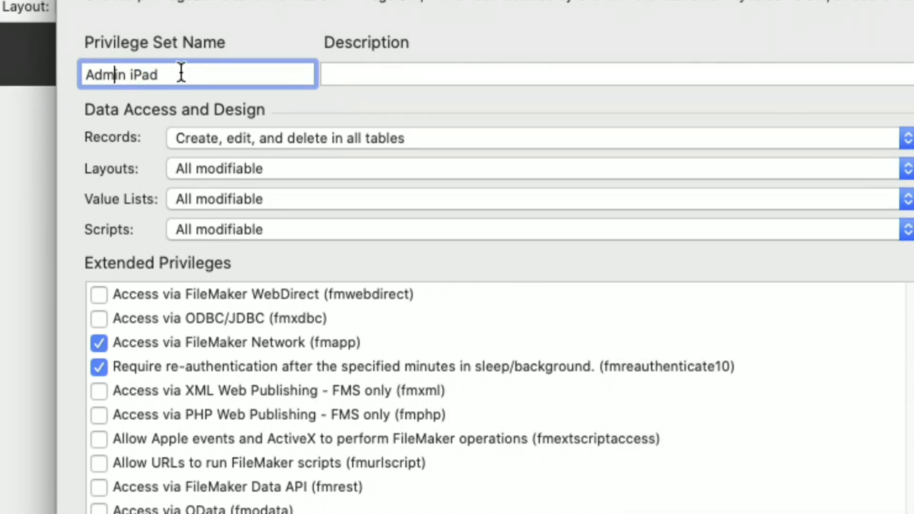
pyautogui.press('super+a')
pyautogui.write('Sales')
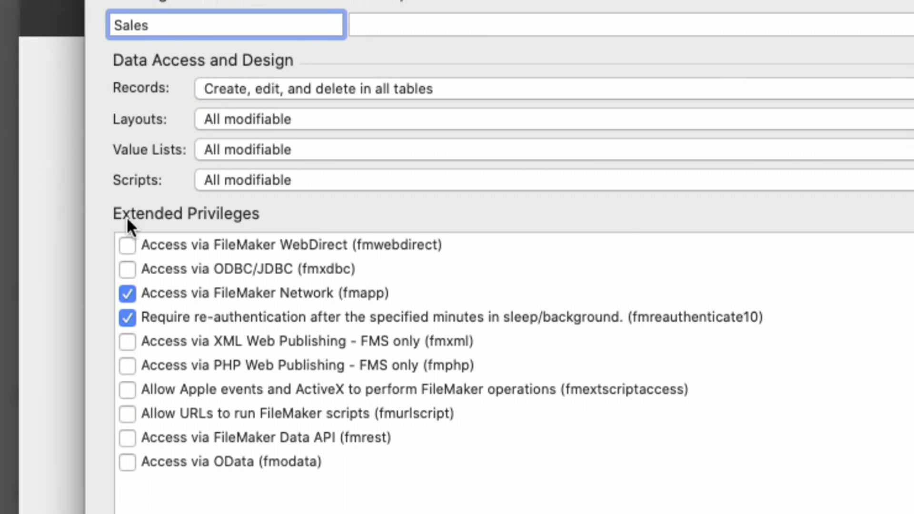
pyautogui.click(124, 246)
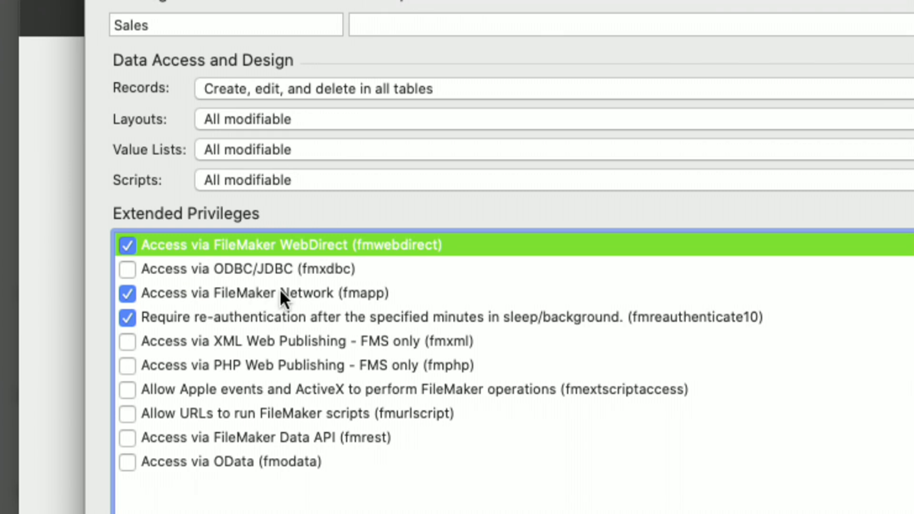
# Tick Access via FileMaker Data API (fmrest) for Sales, reviewing the network, PHP and XML privileges
pyautogui.click(210, 293)
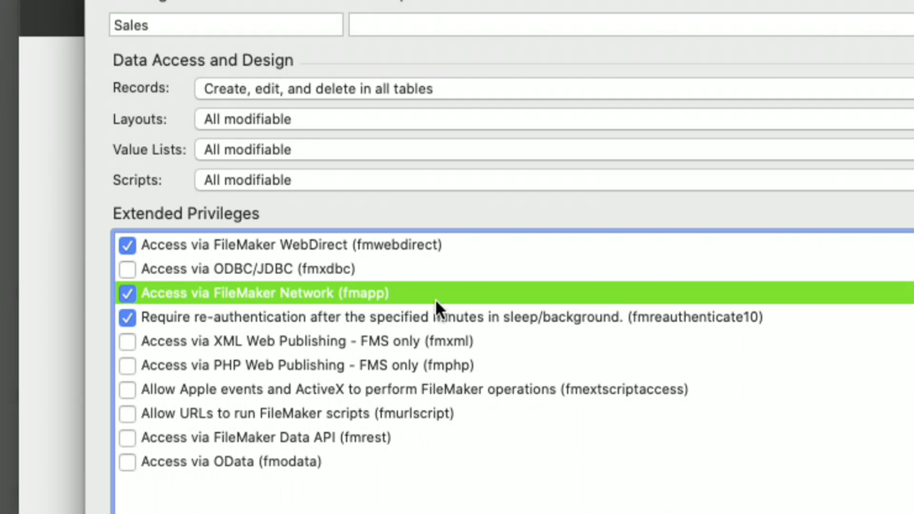
pyautogui.click(407, 316)
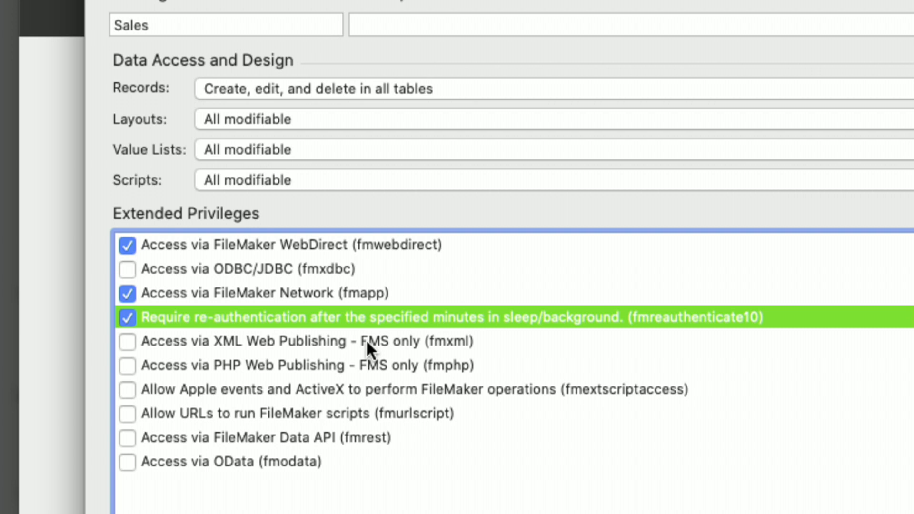
pyautogui.click(329, 245)
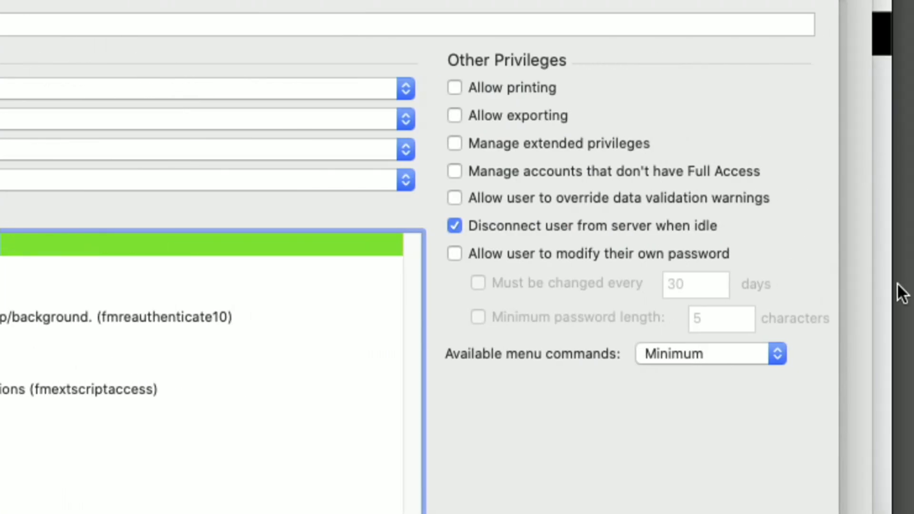
pyautogui.click(856, 295)
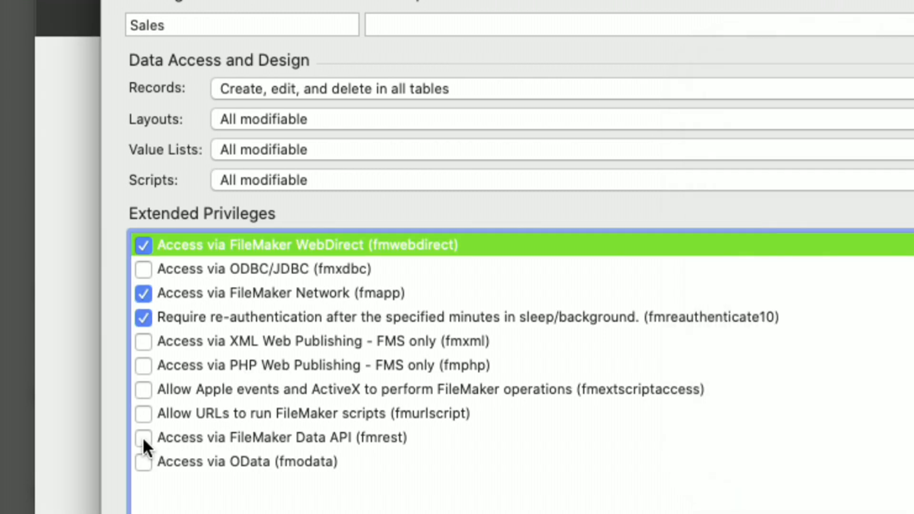
pyautogui.click(143, 437)
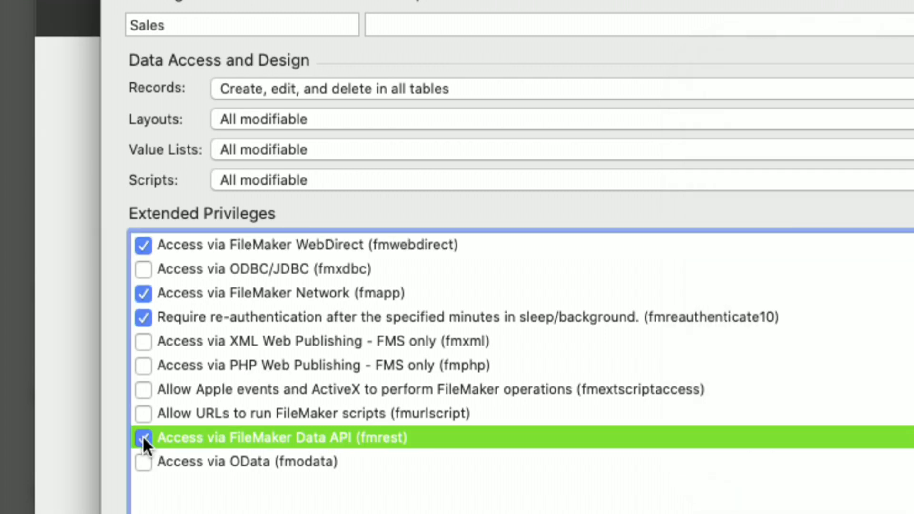
pyautogui.click(137, 364)
pyautogui.click(140, 344)
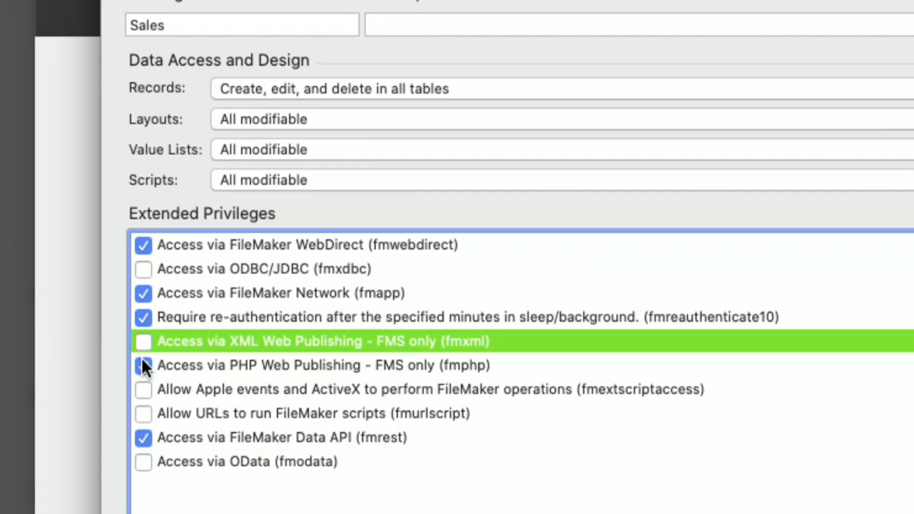
pyautogui.click(146, 363)
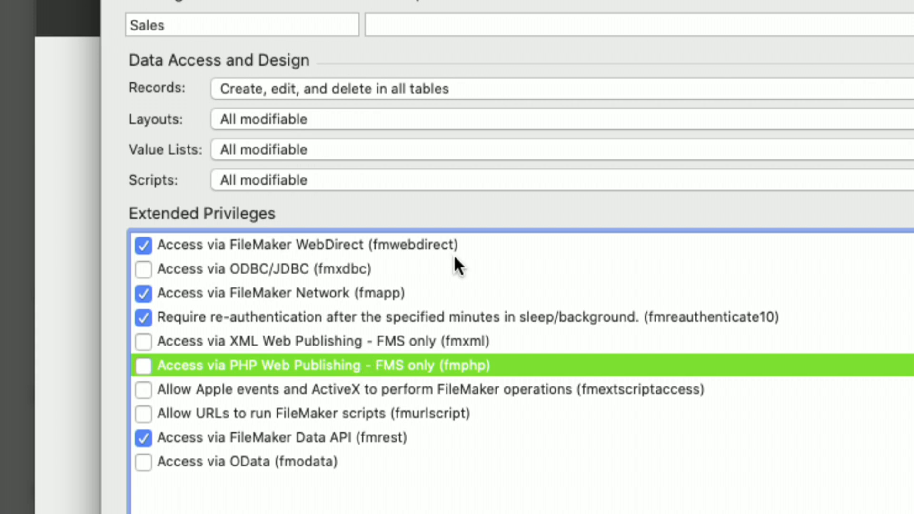
pyautogui.click(351, 300)
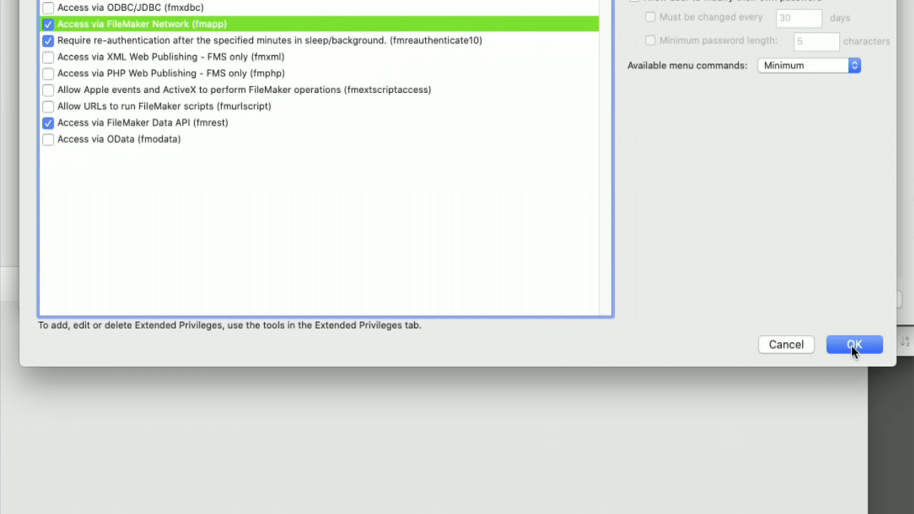
# Save the Sales privilege set and add a new user account with the user's name
pyautogui.click(848, 353)
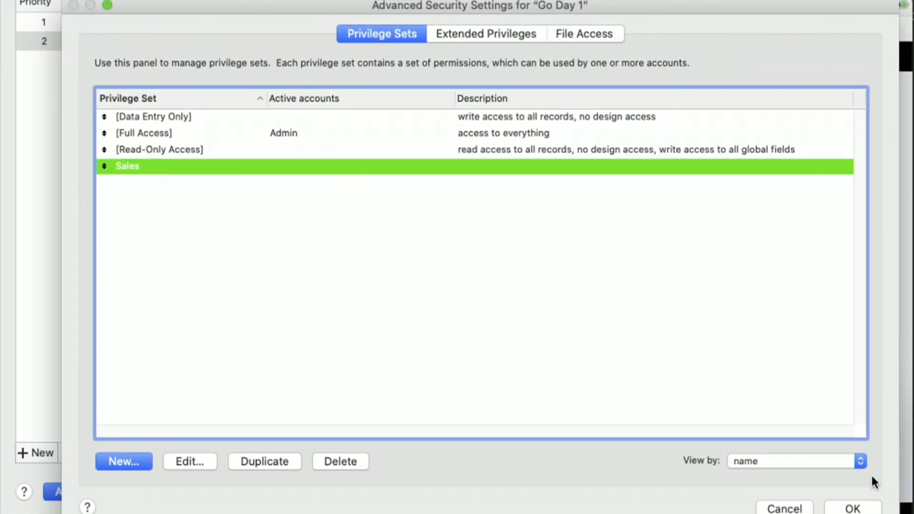
pyautogui.click(843, 506)
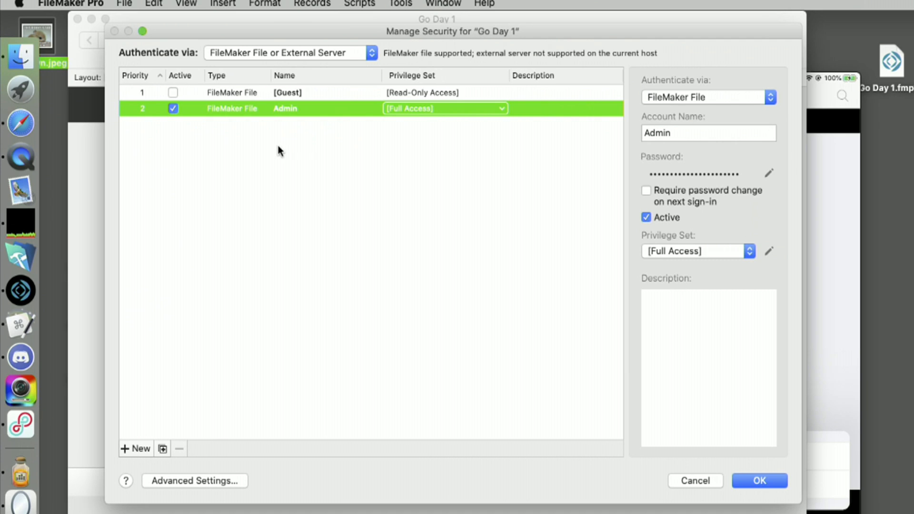
pyautogui.click(128, 449)
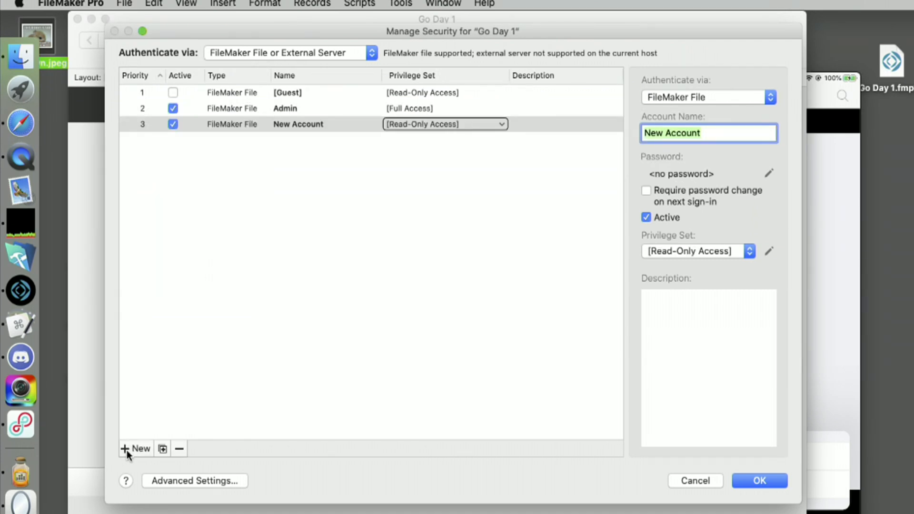
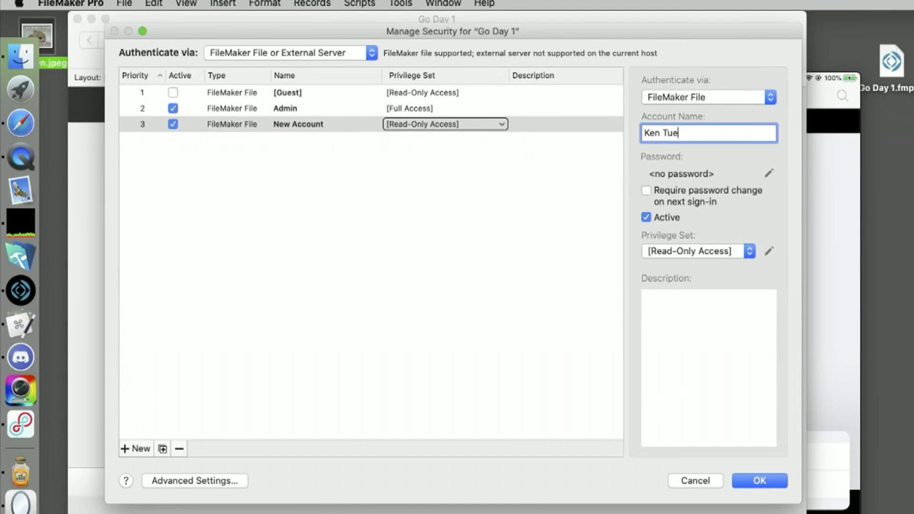
# Enter and confirm the account password, assign it the Sales privilege set, and confirm
pyautogui.write('123')
pyautogui.click(571, 293)
pyautogui.write('1')
pyautogui.click(644, 332)
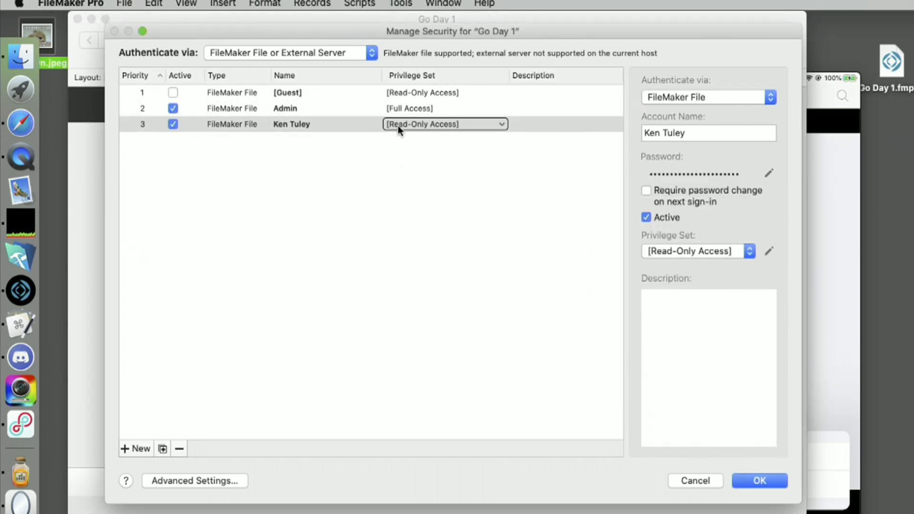
pyautogui.click(422, 127)
pyautogui.click(422, 135)
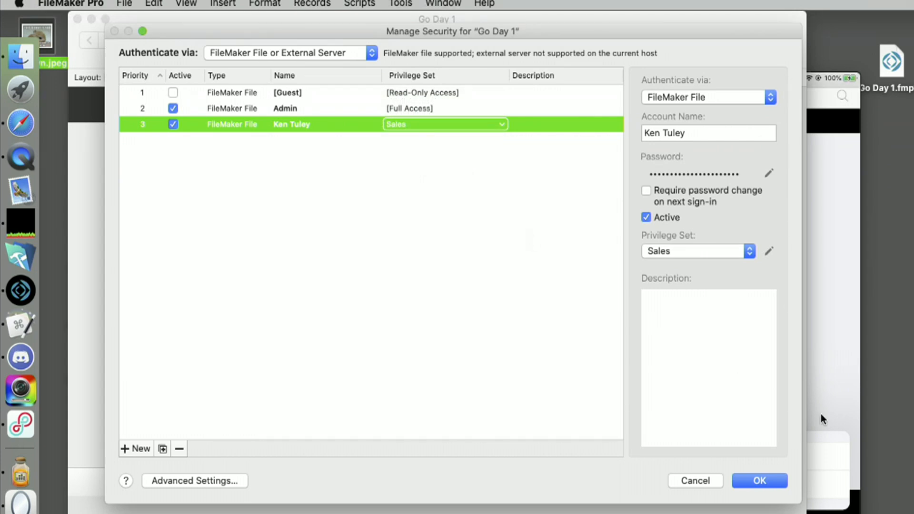
pyautogui.click(772, 484)
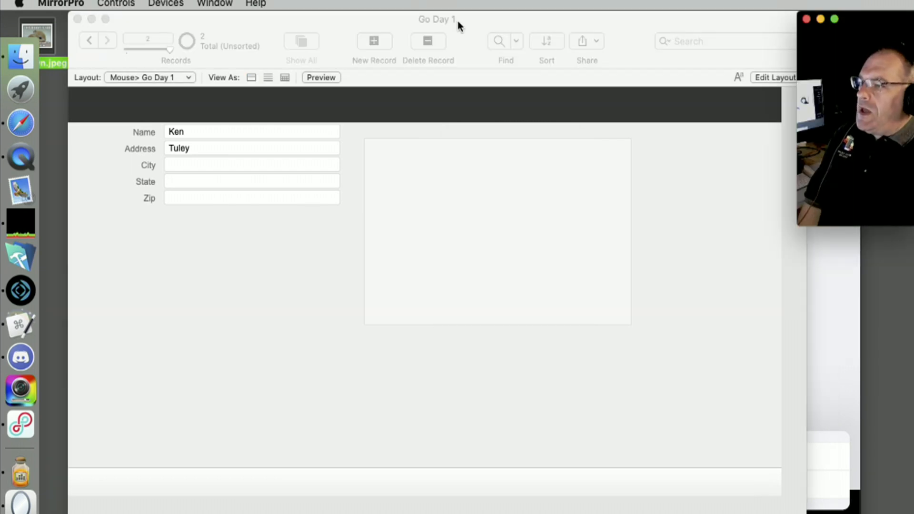
# Open the Script Workspace from the Scripts menu and bring it fully into view
pyautogui.click(394, 19)
pyautogui.click(360, 4)
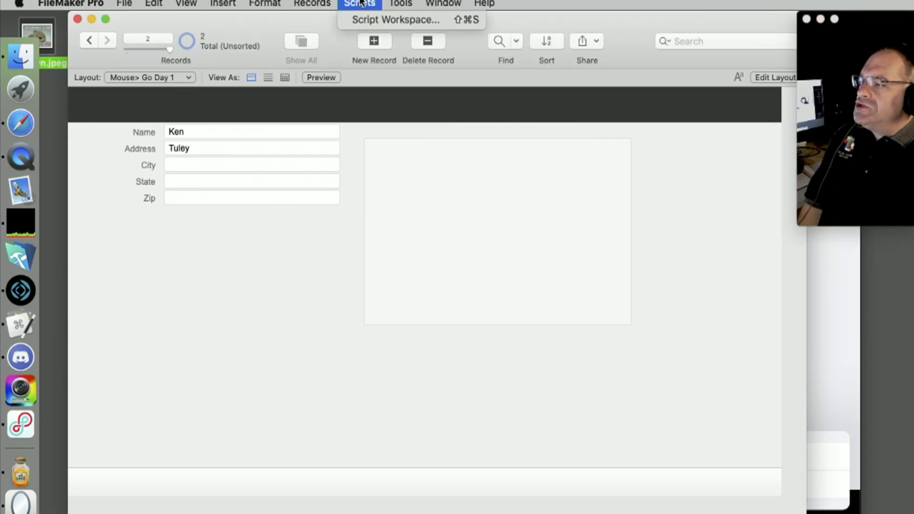
pyautogui.click(363, 19)
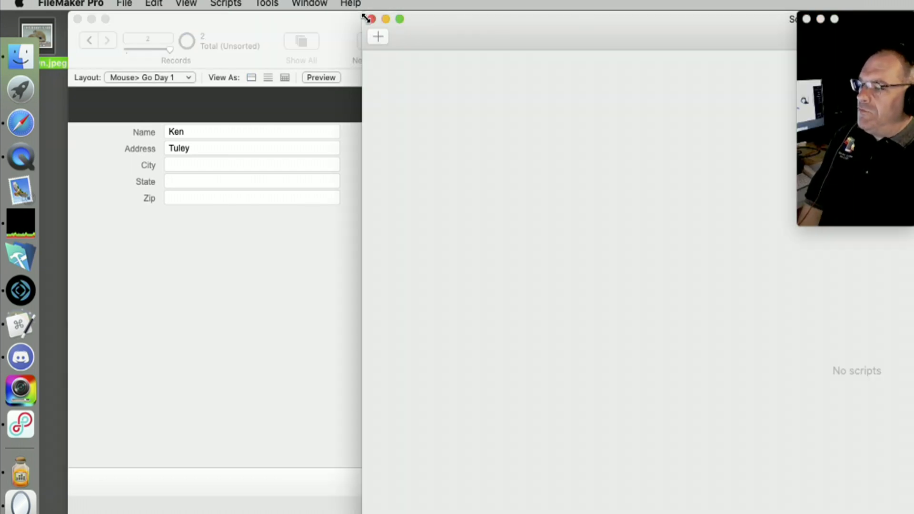
pyautogui.moveTo(496, 21); pyautogui.dragTo(371, 3)
pyautogui.moveTo(434, 17); pyautogui.dragTo(294, 14)
# Create a new script named 'Auto Enter Info' with a blank step line
pyautogui.click(110, 38)
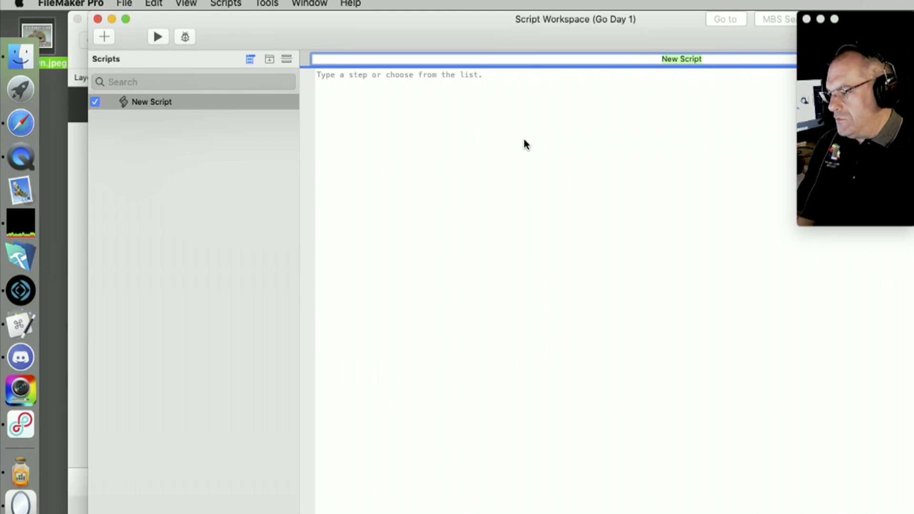
pyautogui.write('Auto Ente3r')
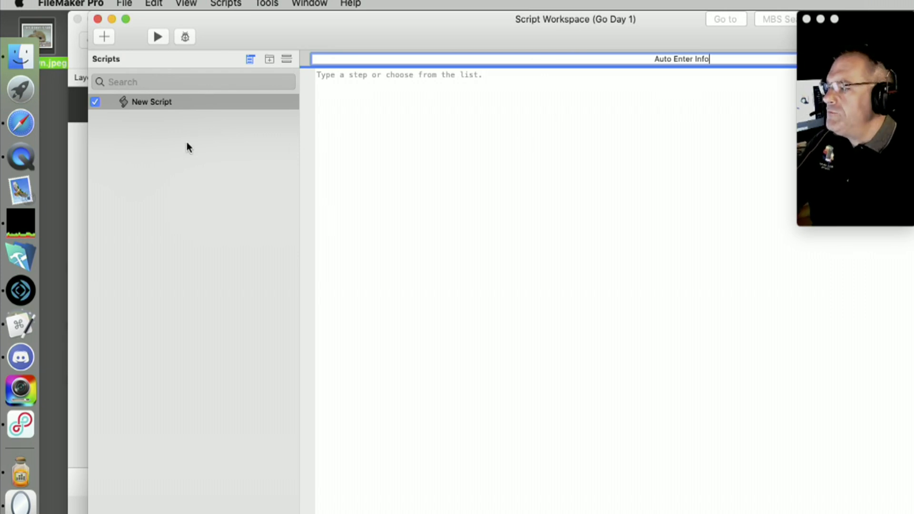
pyautogui.press('Return')
pyautogui.click(380, 76)
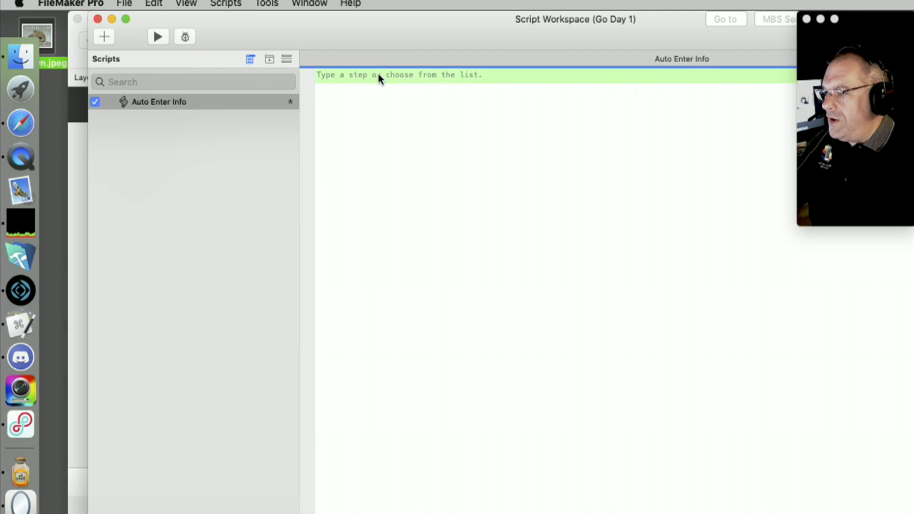
pyautogui.press('Return')
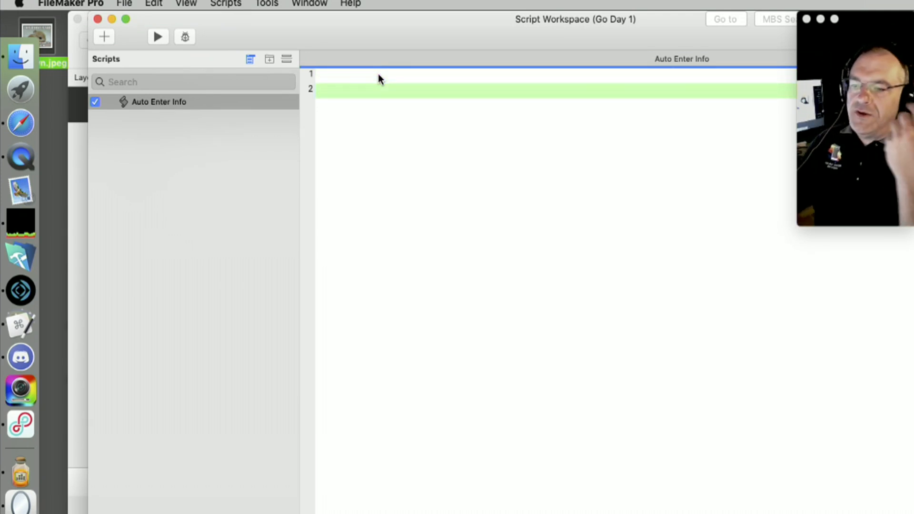
pyautogui.moveTo(897, 21); pyautogui.dragTo(859, 279)
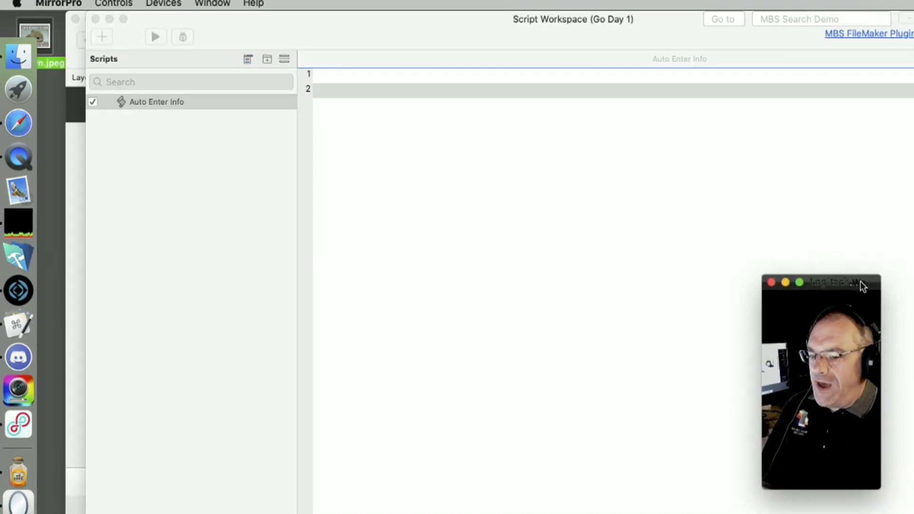
pyautogui.moveTo(840, 488); pyautogui.dragTo(907, 513)
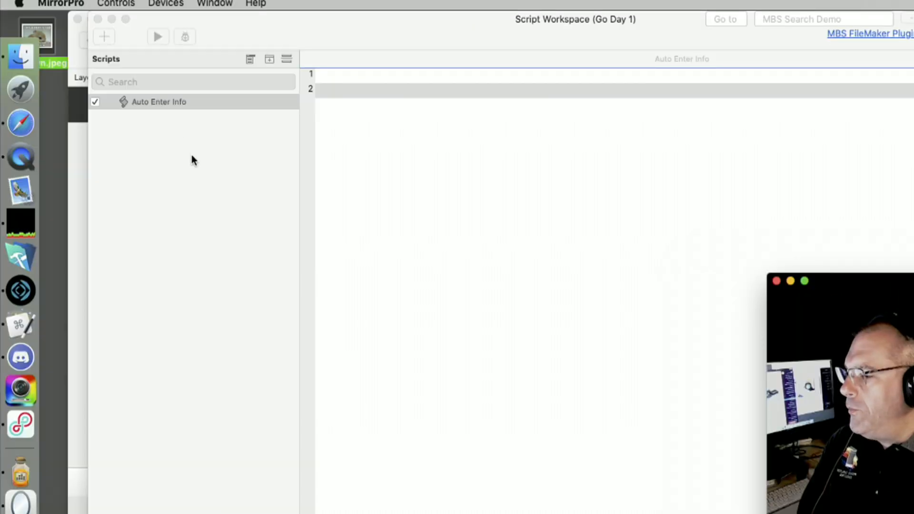
pyautogui.click(199, 159)
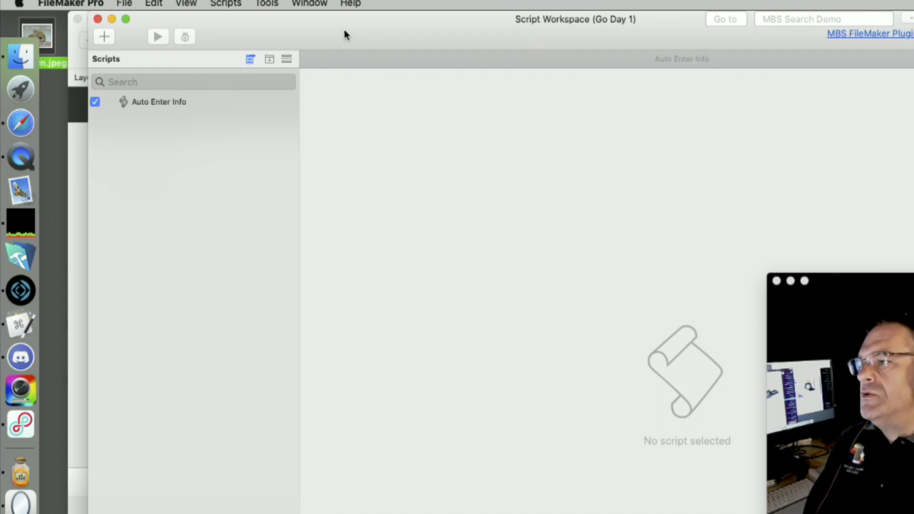
# Open FMGo19_Training_Tool via File > Hosts and go to its General Overview page
pyautogui.click(124, 3)
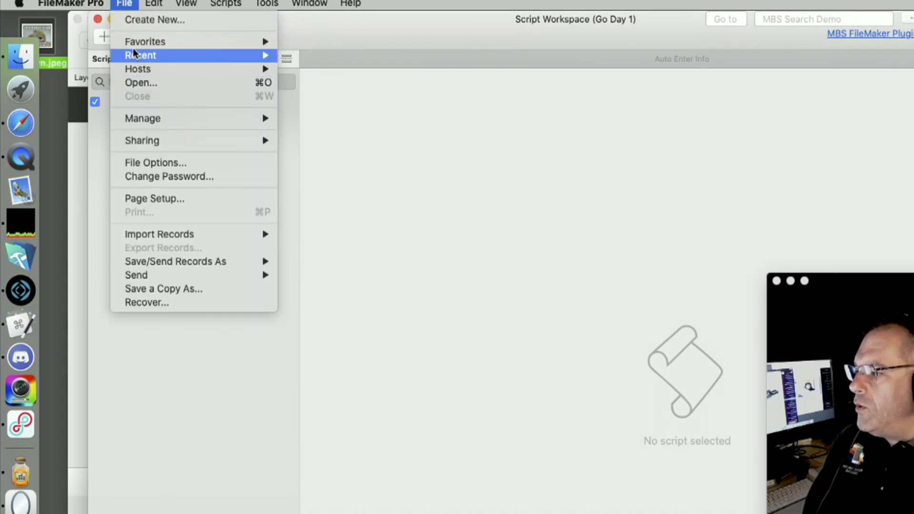
pyautogui.moveTo(134, 69)
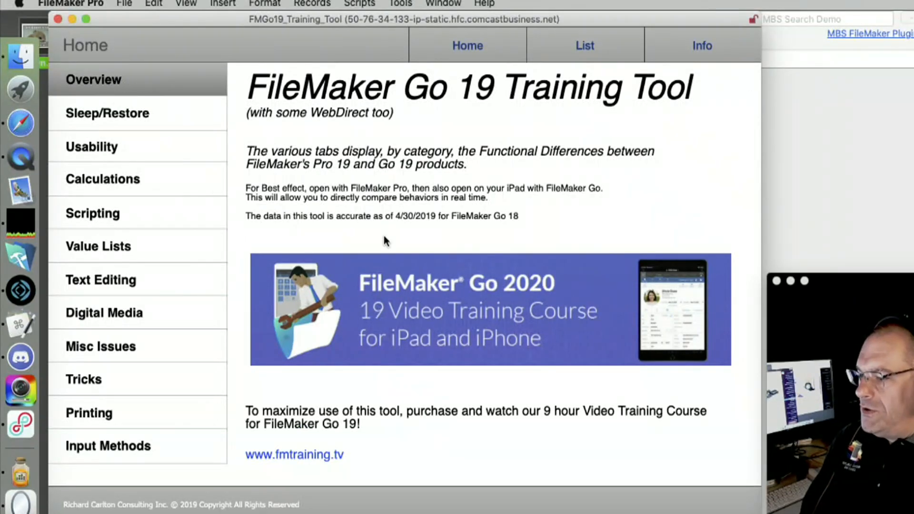
pyautogui.click(124, 93)
pyautogui.click(125, 93)
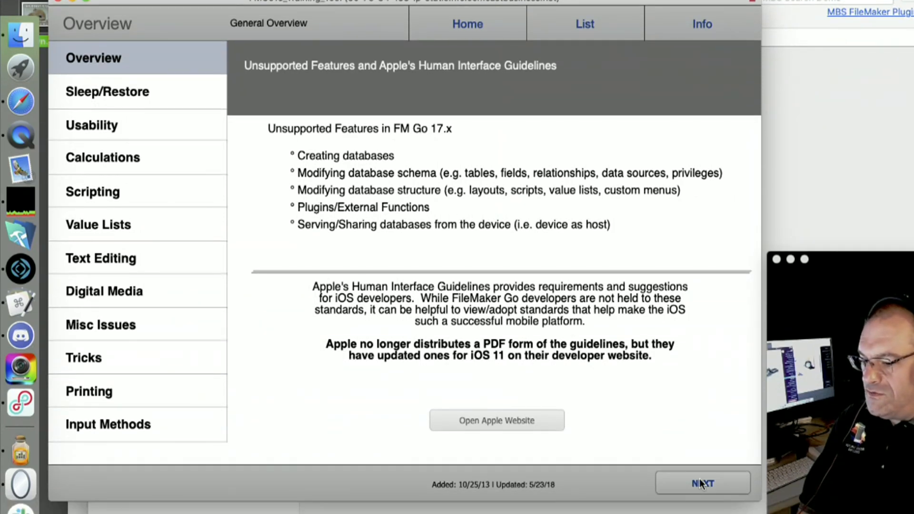
# Page through navigation terminology and Menu Controls to the Sleep/Restore explanation
pyautogui.click(700, 483)
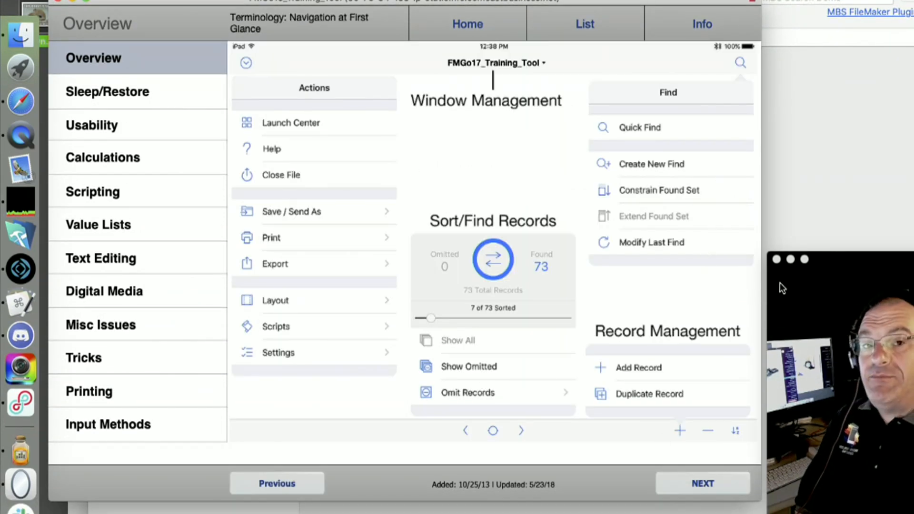
pyautogui.click(686, 486)
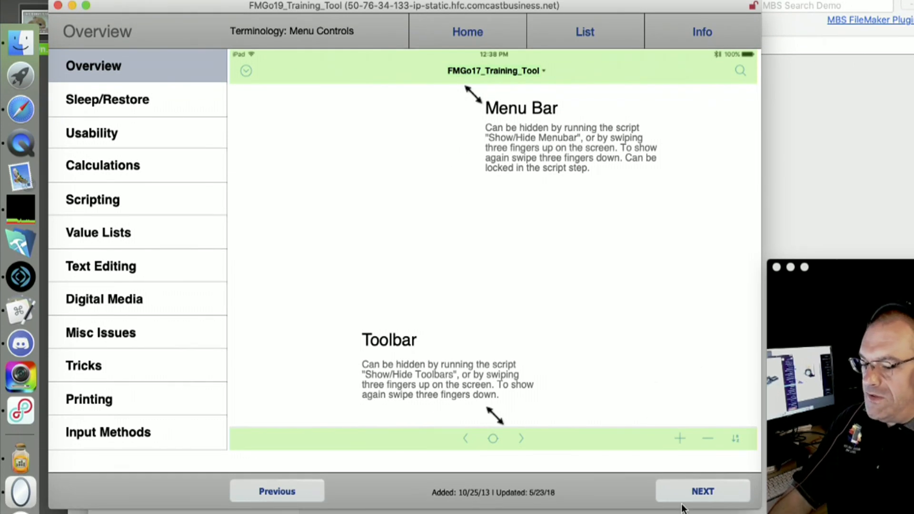
pyautogui.click(684, 512)
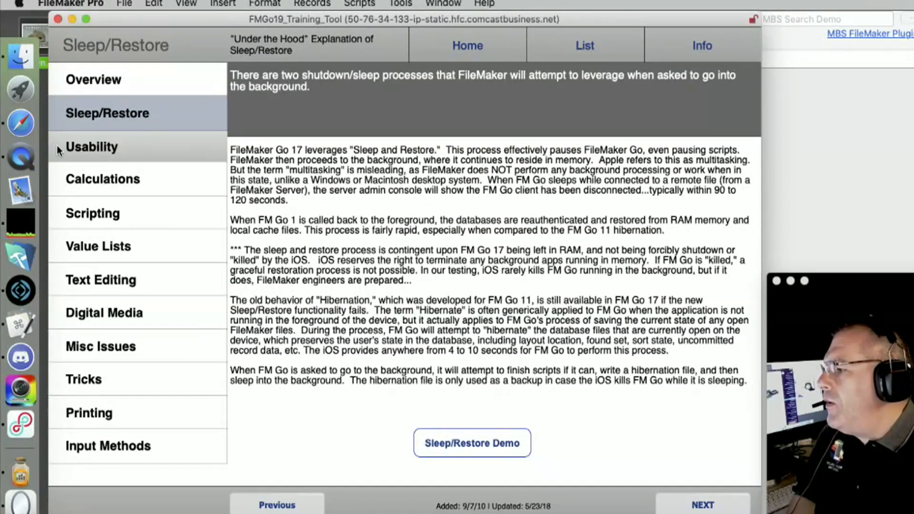
pyautogui.click(17, 106)
# Show QuickTime's iPad recording, close the blank Safari window, and move the mirror aside
pyautogui.click(20, 157)
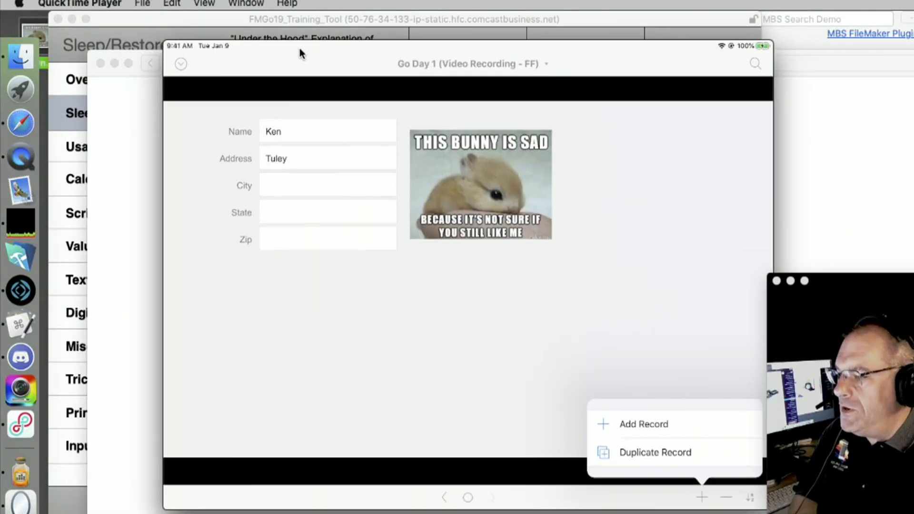
pyautogui.click(100, 64)
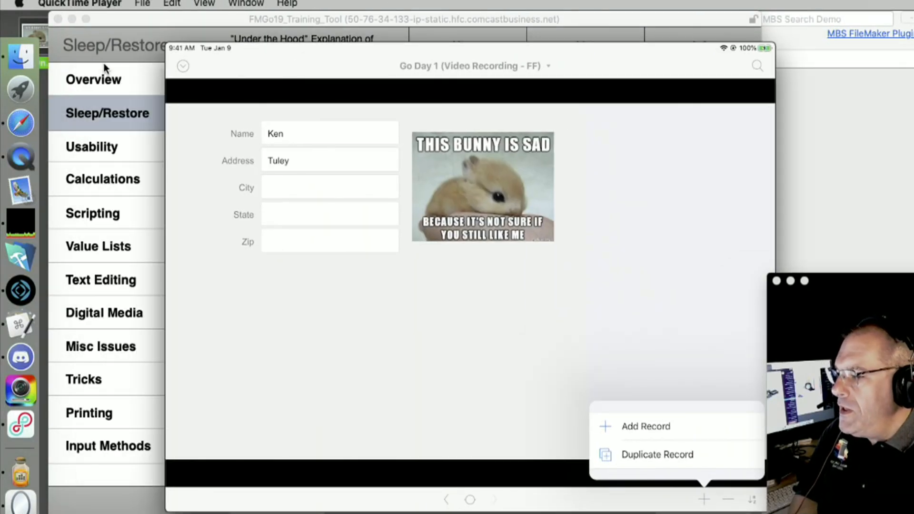
pyautogui.moveTo(718, 133)
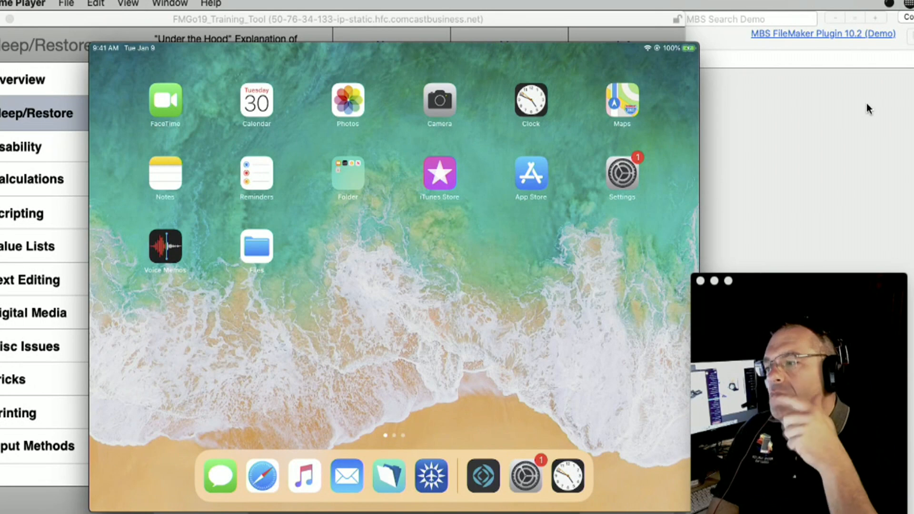
pyautogui.moveTo(565, 98)
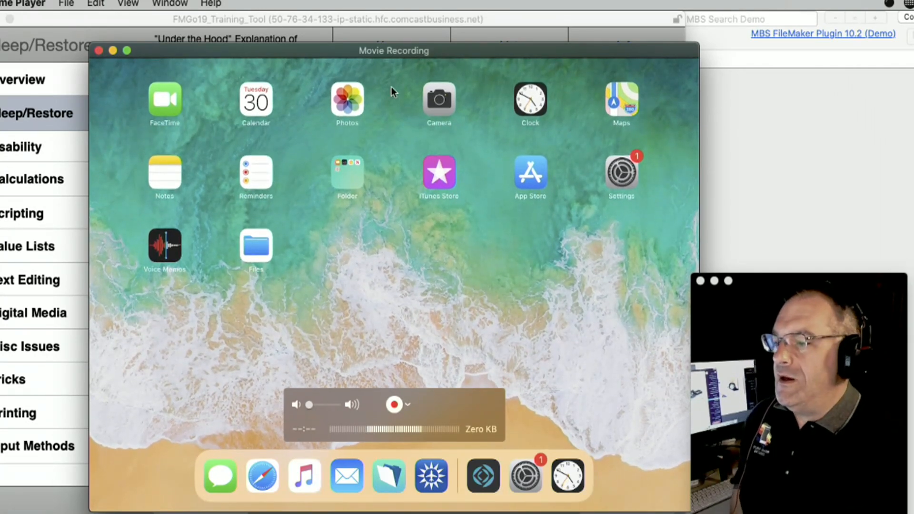
pyautogui.moveTo(282, 52); pyautogui.dragTo(368, 21)
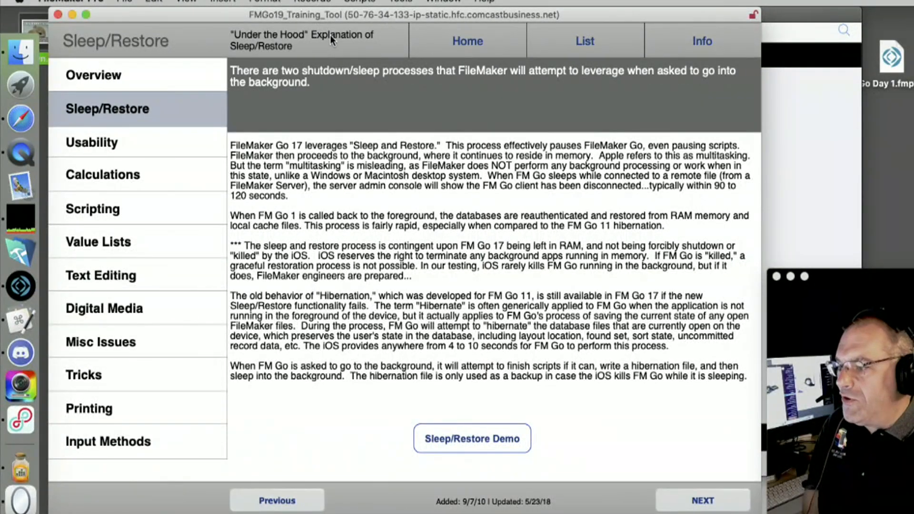
# Advance the training tool to the Extended Privilege Sets page on fmreauthenticate re-authentication after sleep
pyautogui.click(689, 506)
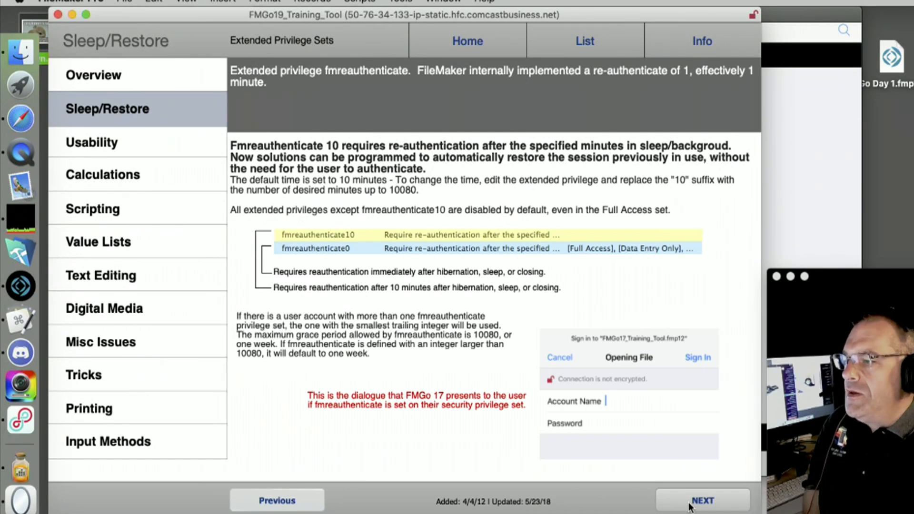
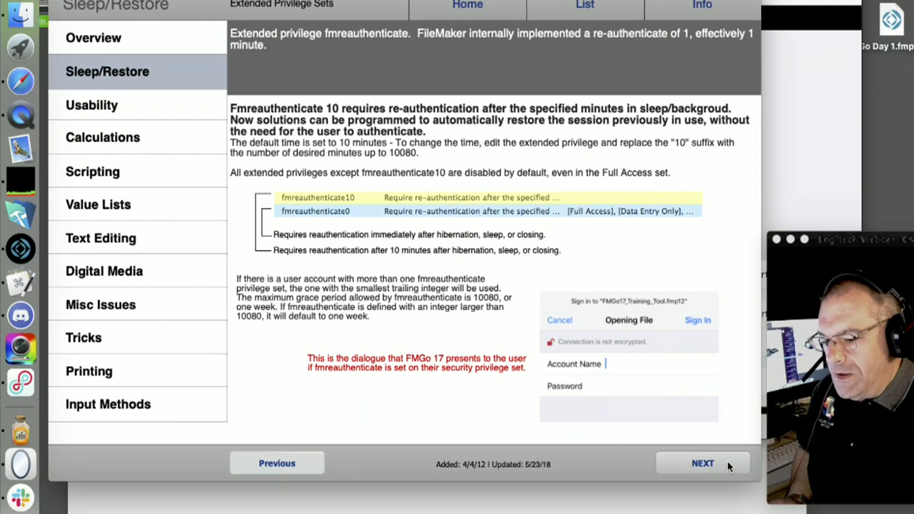
# Advance the training tool from the Sleep/Restore page to the Usability page on Layout Resize
pyautogui.click(725, 462)
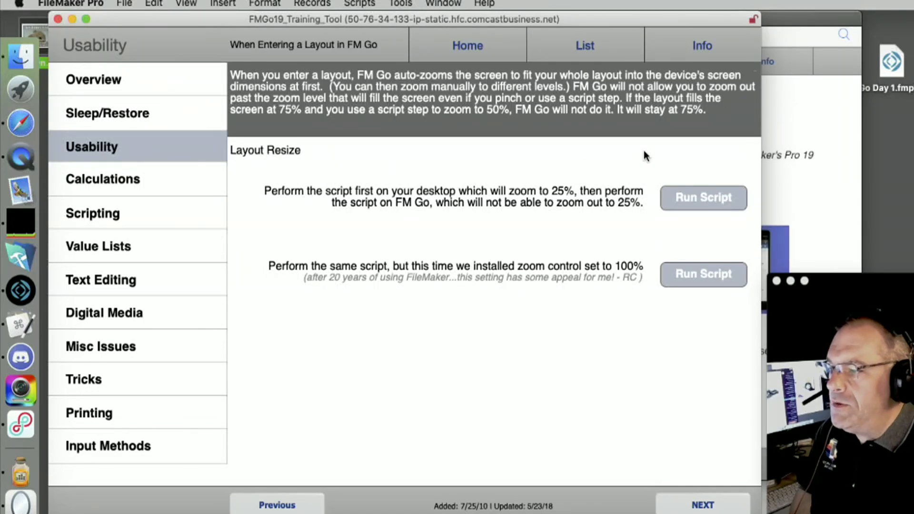
# Bring the mirrored iPad window showing the Usability page in front of FileMaker Pro
pyautogui.click(831, 137)
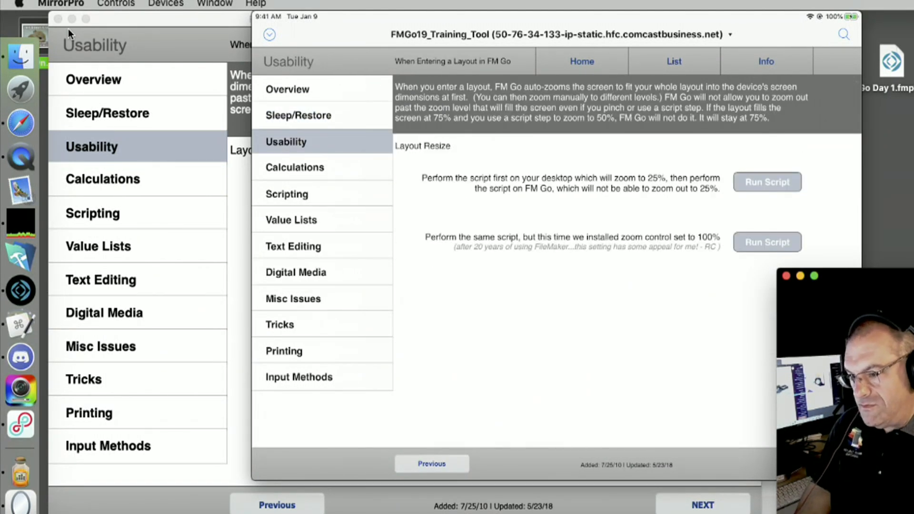
# Run the 100% zoom control script on the mirrored iPad and dismiss both alerts
pyautogui.click(211, 135)
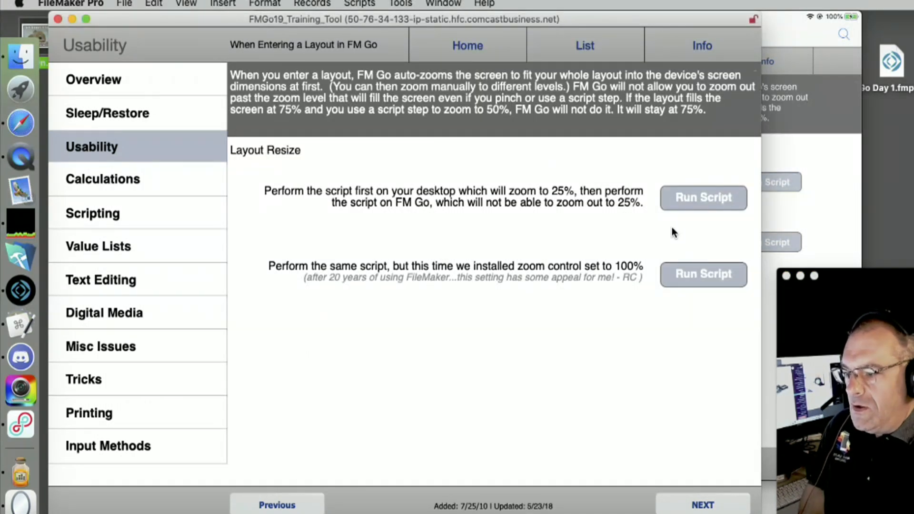
pyautogui.click(792, 216)
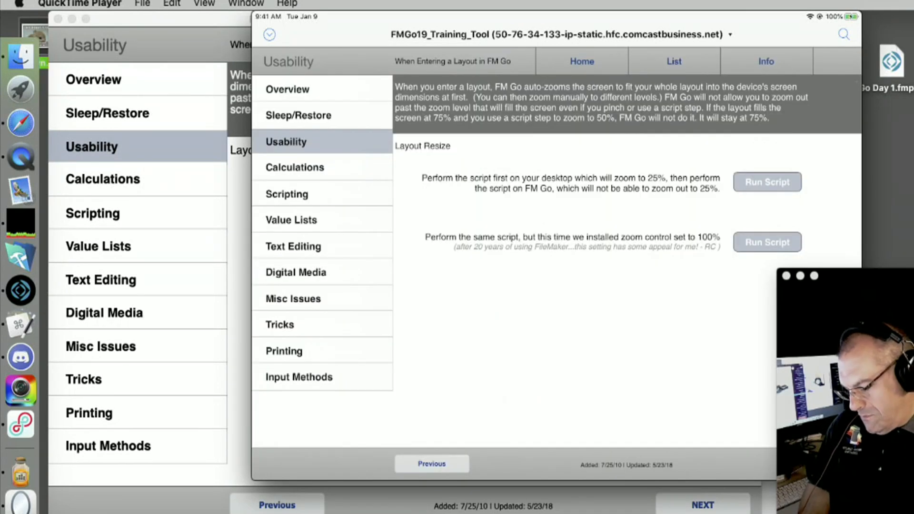
pyautogui.click(767, 242)
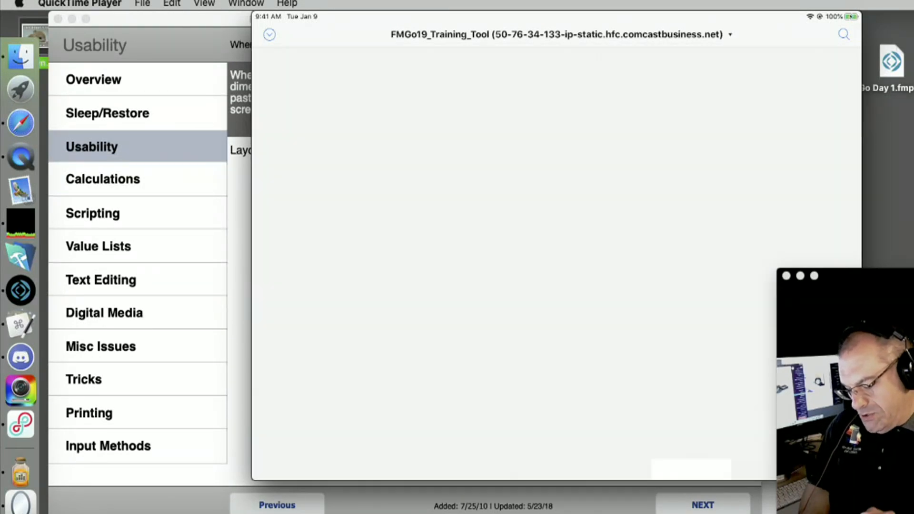
pyautogui.click(556, 229)
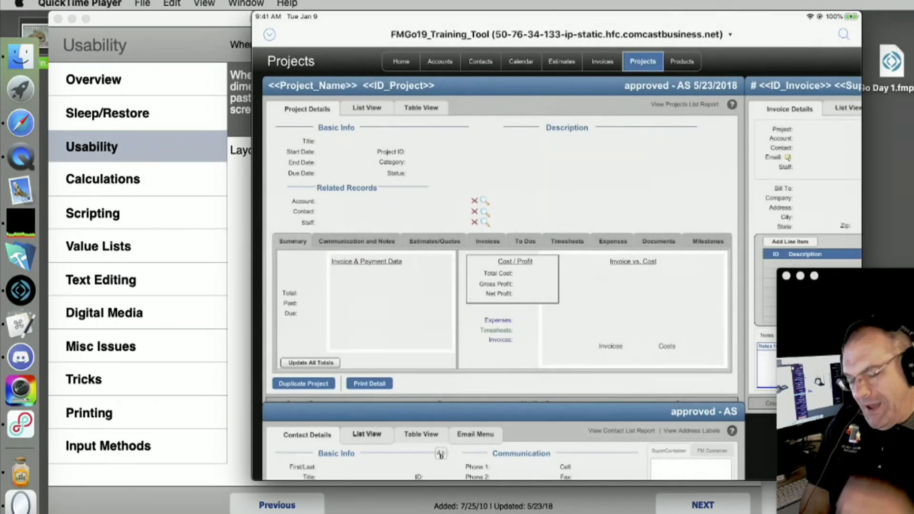
pyautogui.click(557, 229)
# Zoom the Projects layout in and out, then return to the tutorial
pyautogui.scroll(3, 566, 283)
pyautogui.scroll(-6, 566, 282)
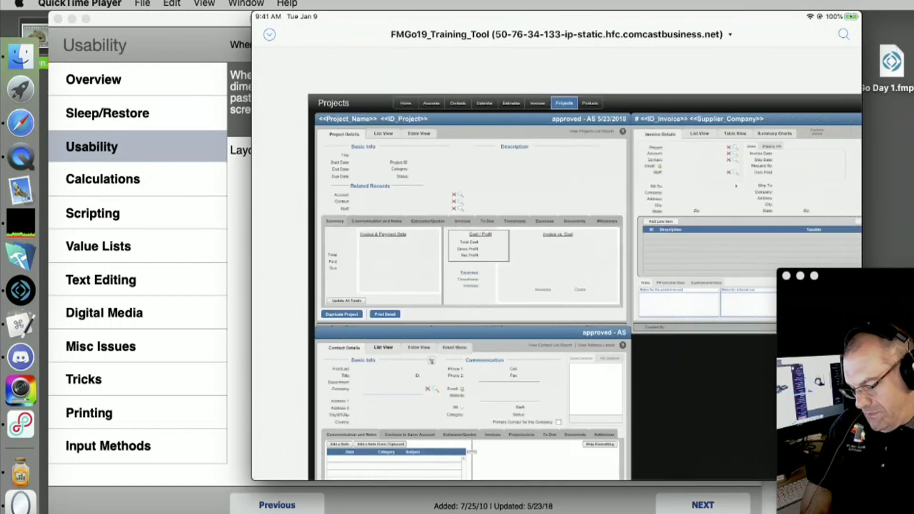
pyautogui.scroll(4, 566, 282)
pyautogui.scroll(-4, 566, 282)
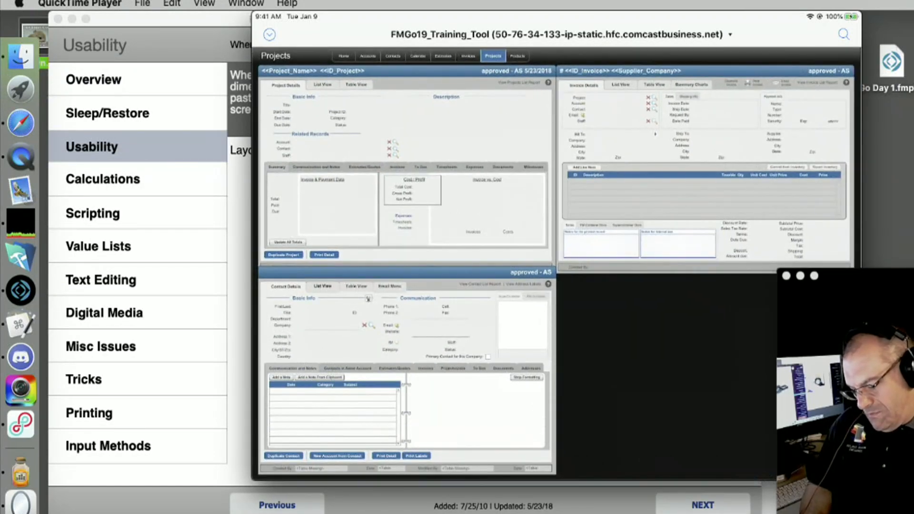
pyautogui.click(557, 264)
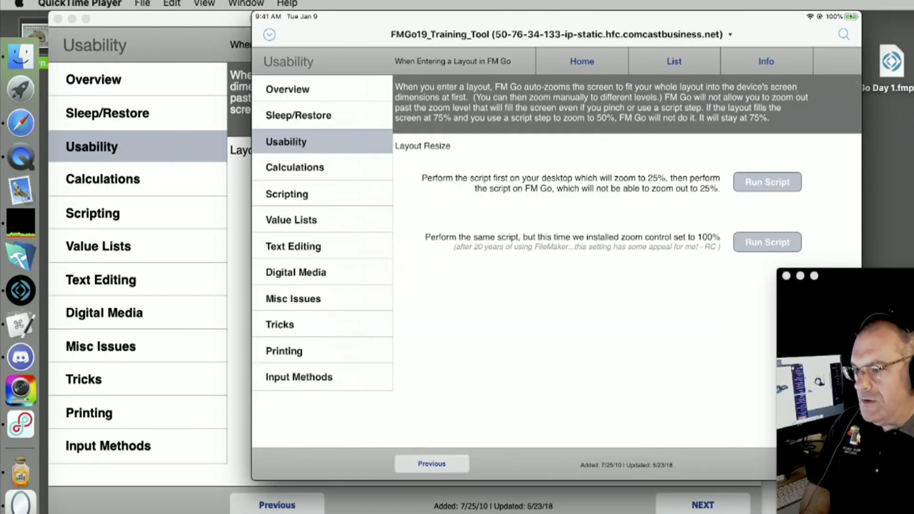
# Compare the desktop Layout Resize page with the iPad mirror, ending on FileMaker
pyautogui.moveTo(654, 243)
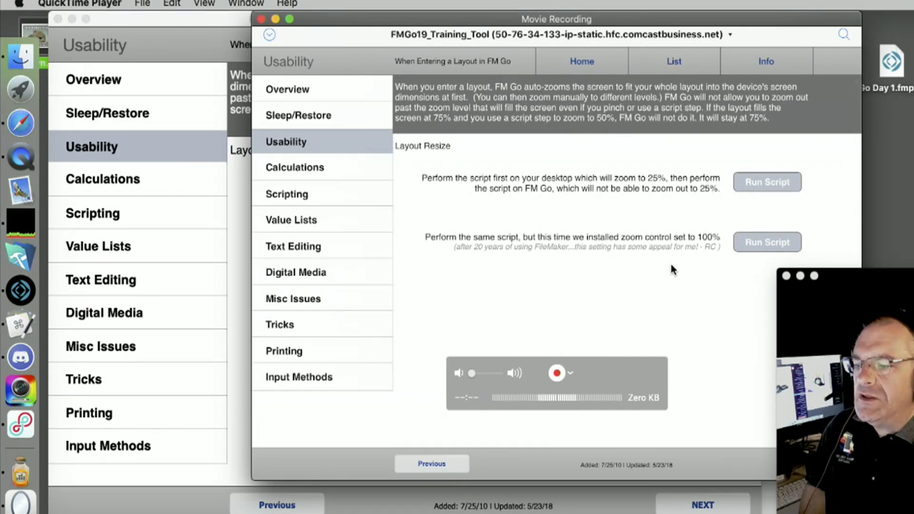
pyautogui.click(241, 197)
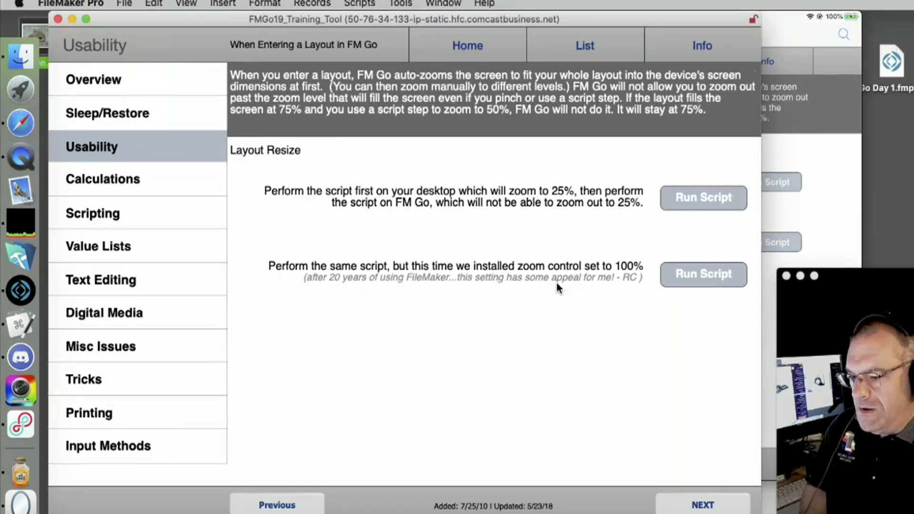
pyautogui.click(810, 195)
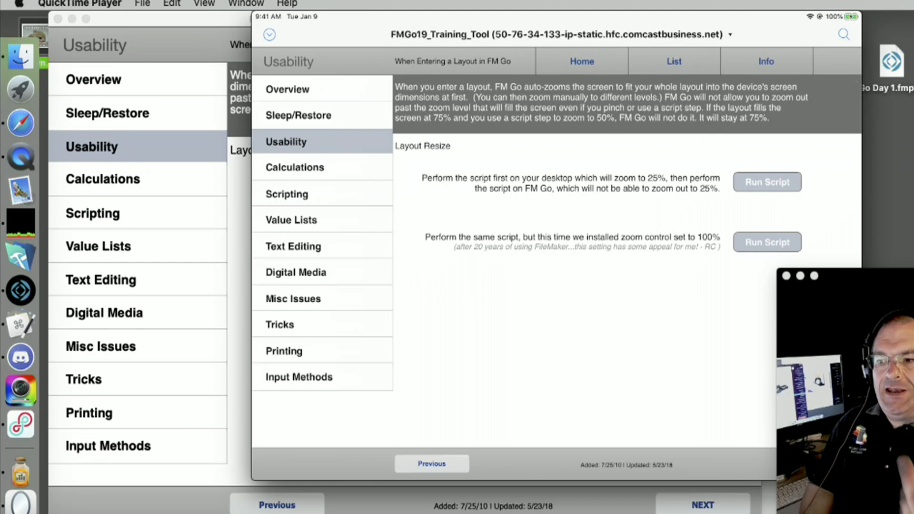
pyautogui.click(240, 125)
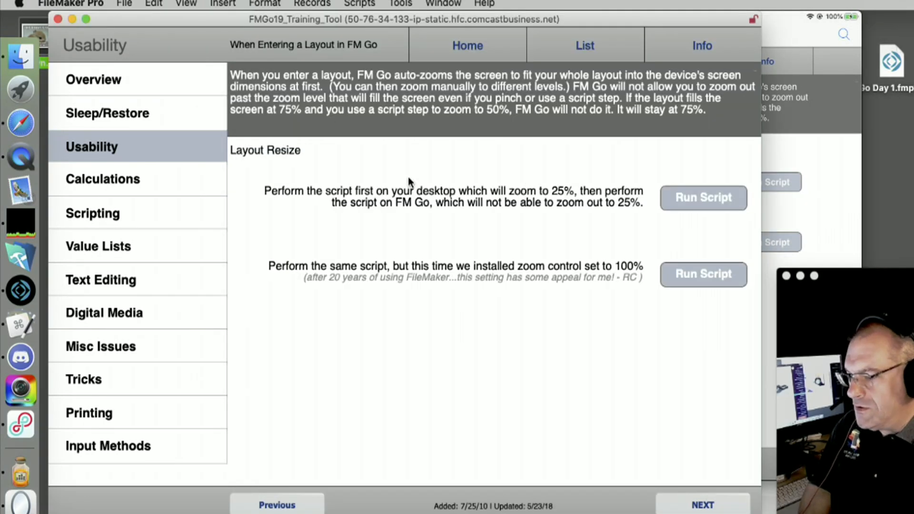
# Inspect the Layout Resize page in Layout mode with the window shifted left, then return to Browse
pyautogui.press('super+l')
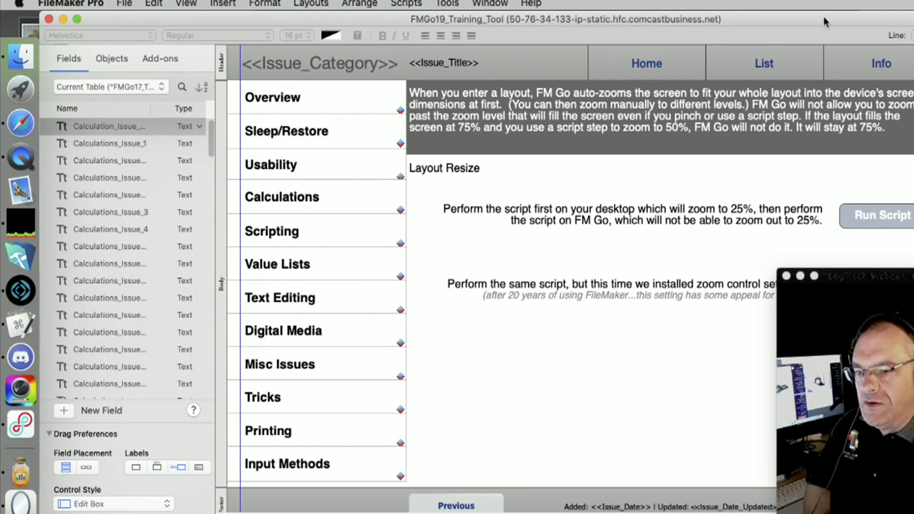
pyautogui.moveTo(826, 22); pyautogui.dragTo(570, 22)
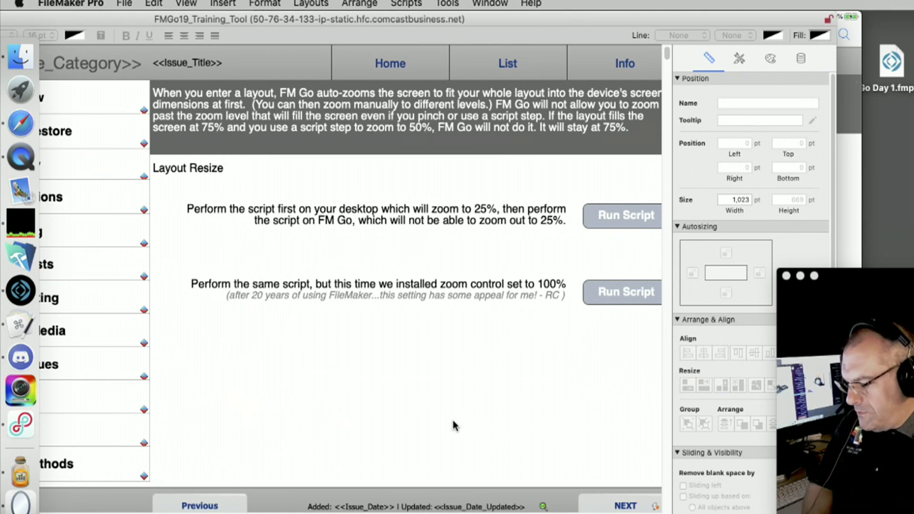
pyautogui.press('super+b')
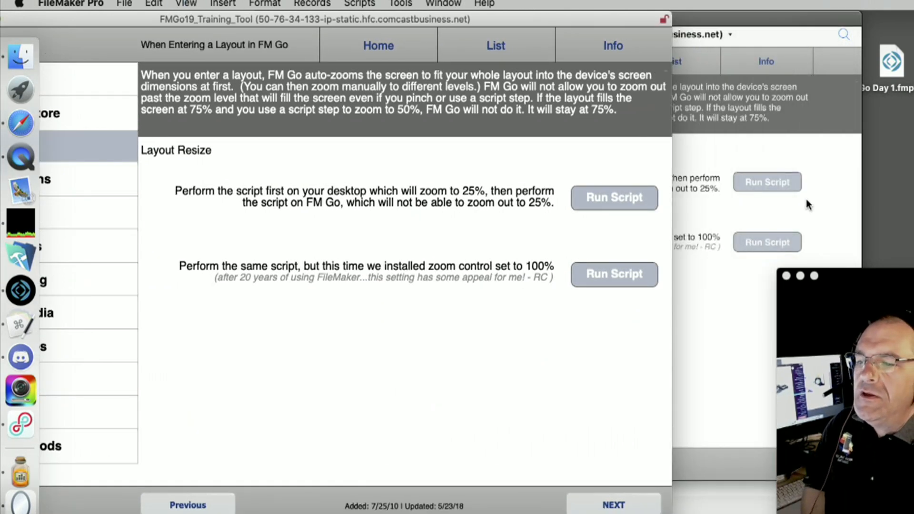
# Switch between the iPad mirror and FileMaker, leaving the mirror in front
pyautogui.click(852, 190)
pyautogui.press('super+Tab')
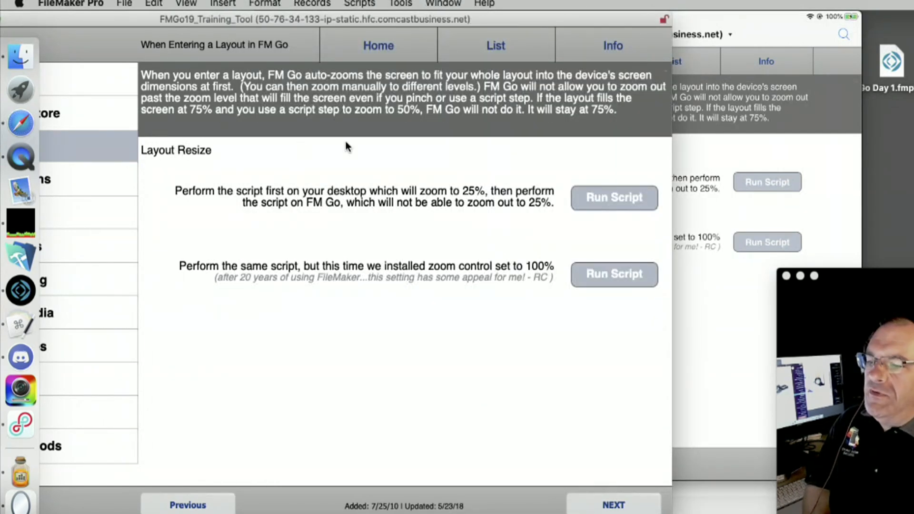
pyautogui.click(714, 145)
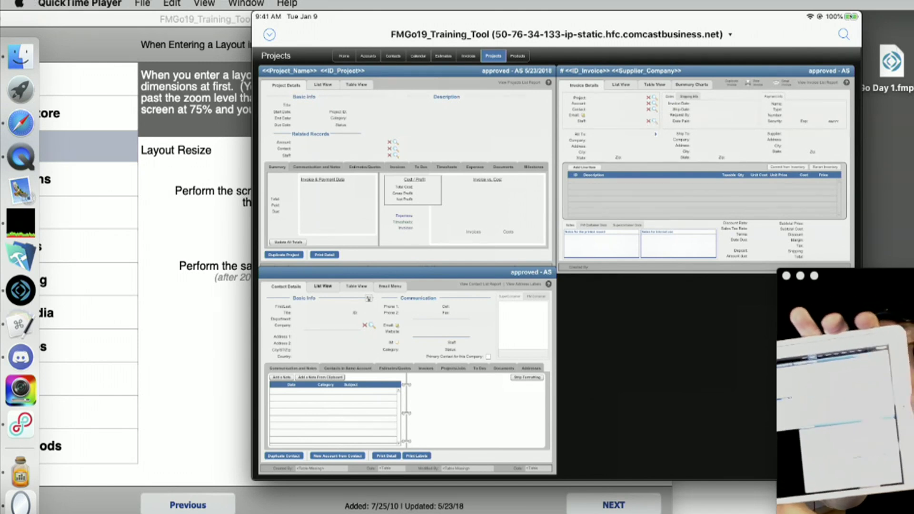
# Nudge the iPad mirror window right and bring the desktop Layout Resize page forward
pyautogui.moveTo(675, 70)
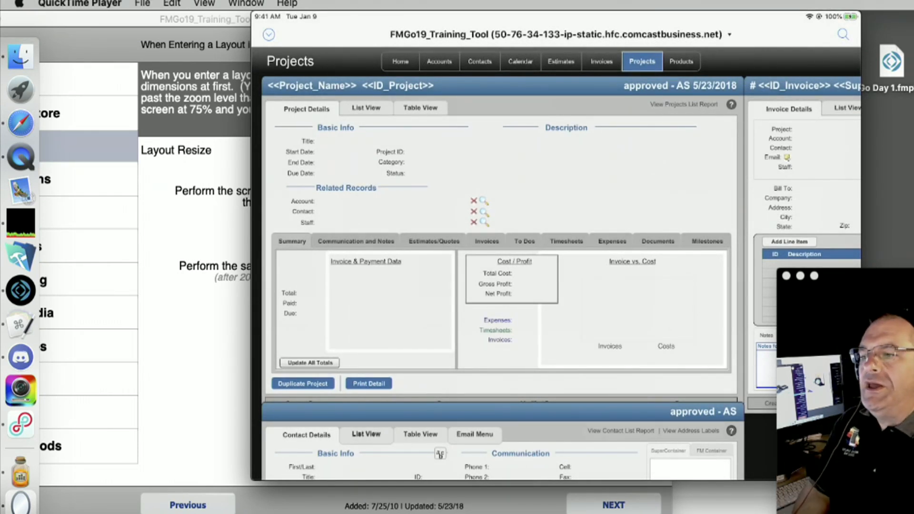
pyautogui.moveTo(383, 21); pyautogui.dragTo(405, 2)
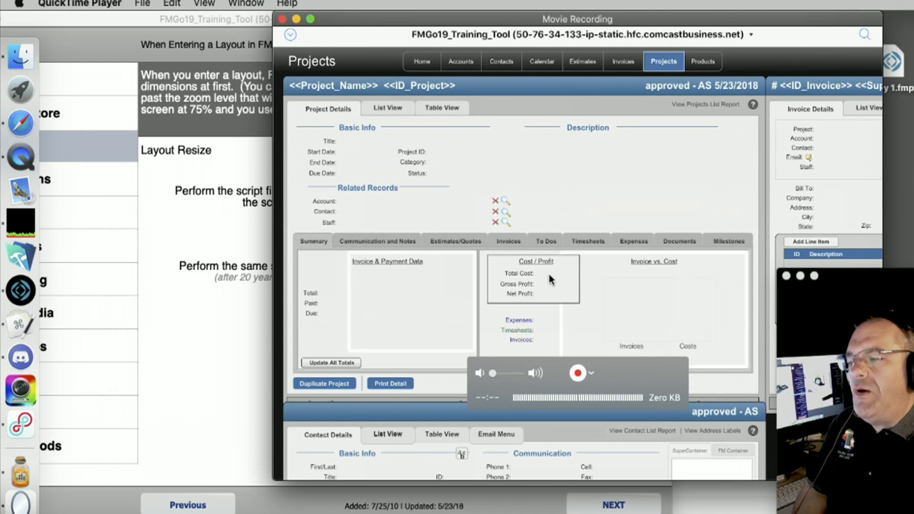
pyautogui.click(602, 504)
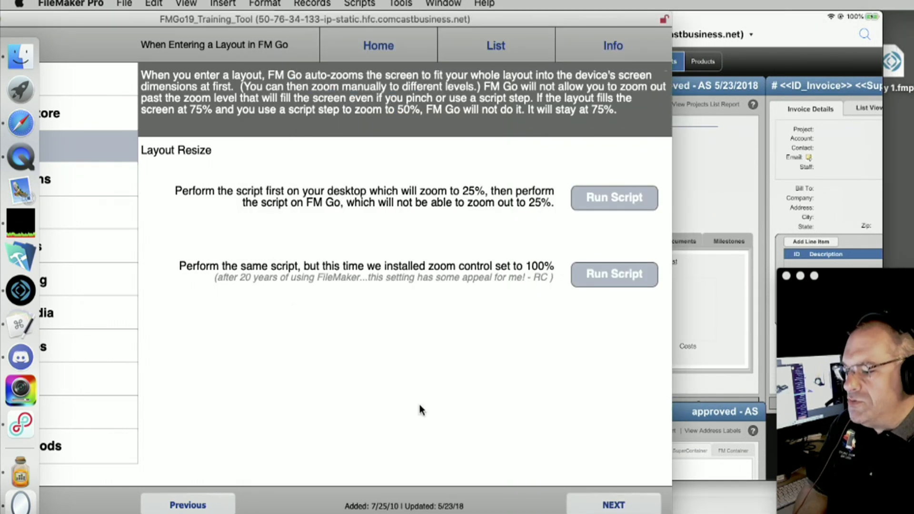
# Page past Touch Keyboard State, Scripted Buttons, Tab Order and onObjectKeystroke to FM Go Zooming, shown on the iPad mirror
pyautogui.click(628, 510)
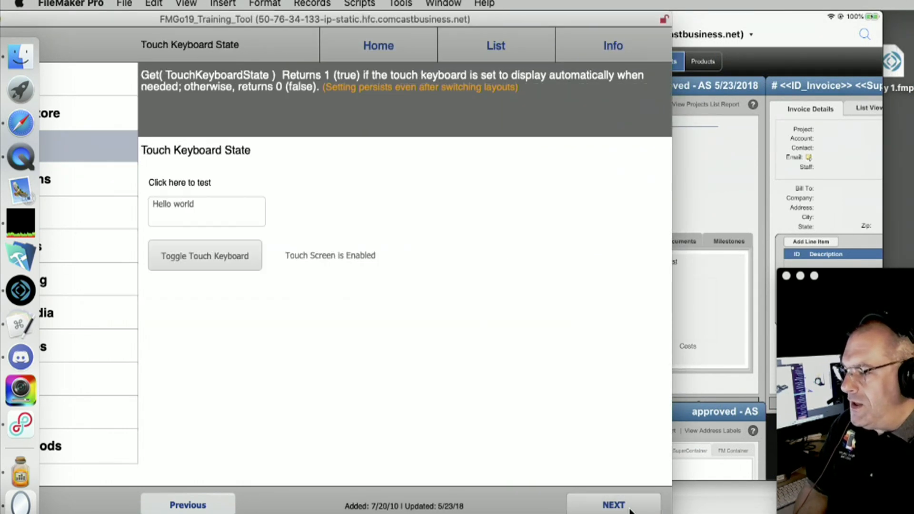
pyautogui.click(630, 510)
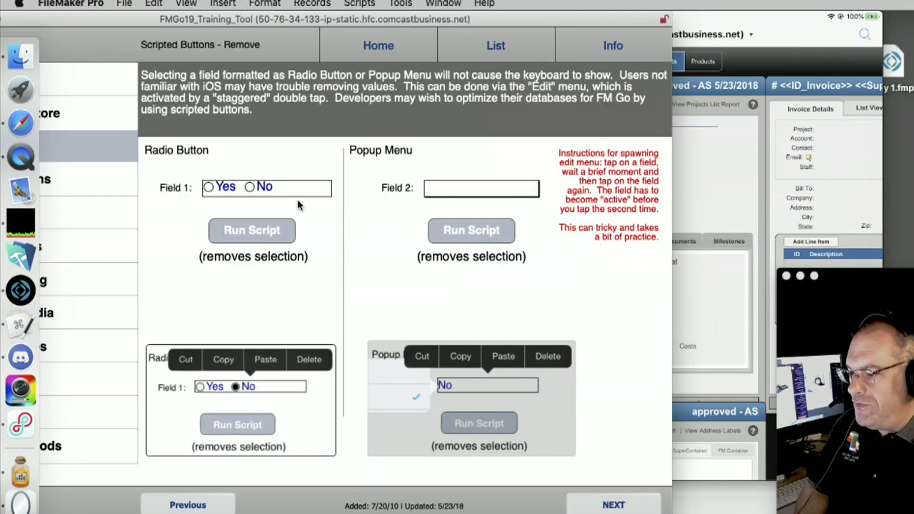
pyautogui.click(602, 510)
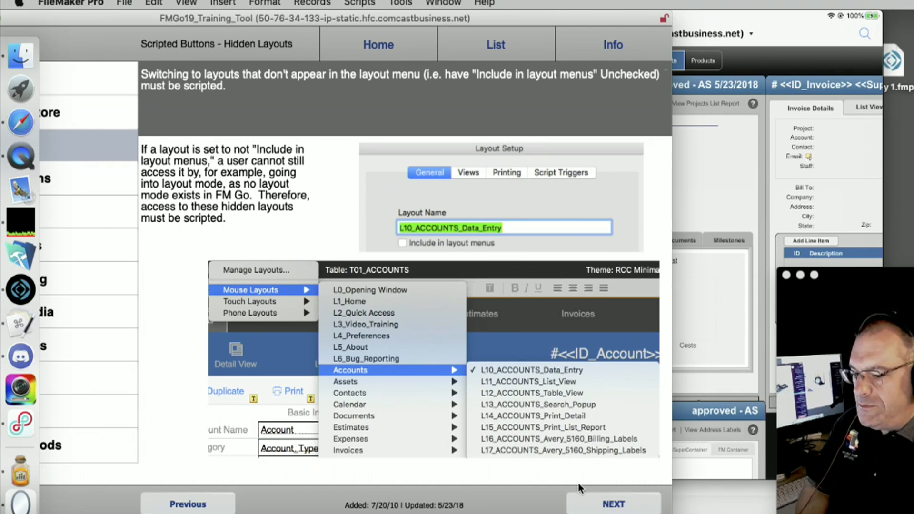
pyautogui.click(595, 504)
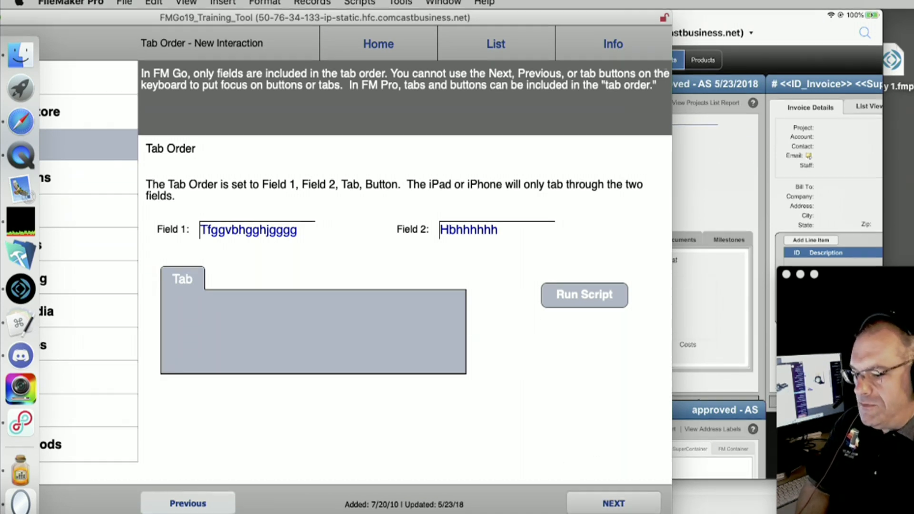
pyautogui.click(612, 502)
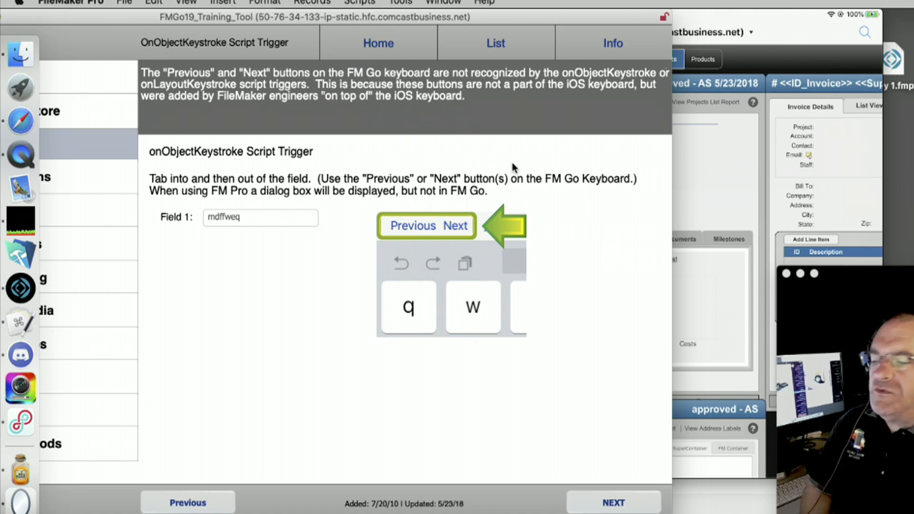
pyautogui.click(610, 502)
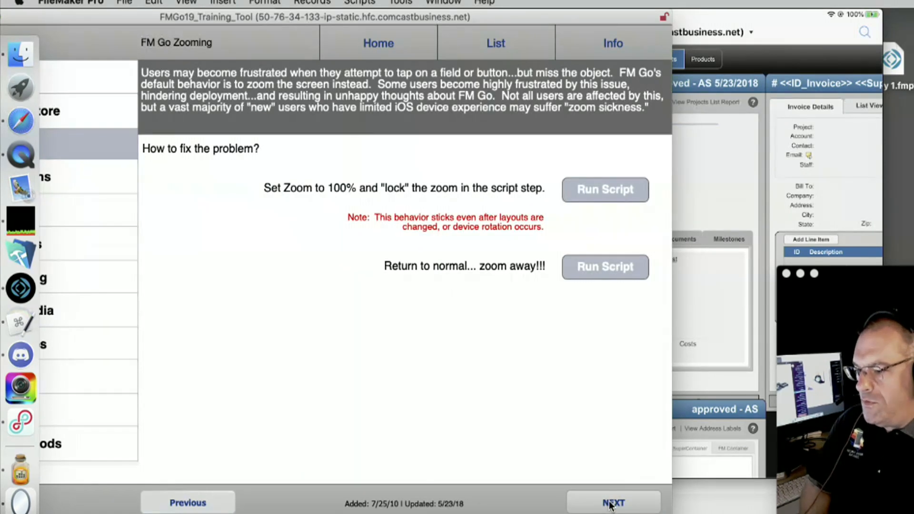
pyautogui.click(728, 128)
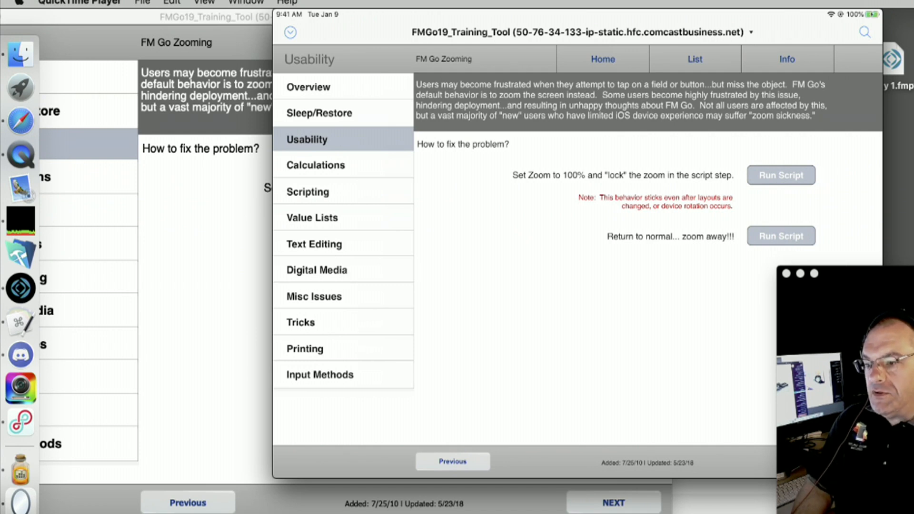
pyautogui.click(782, 236)
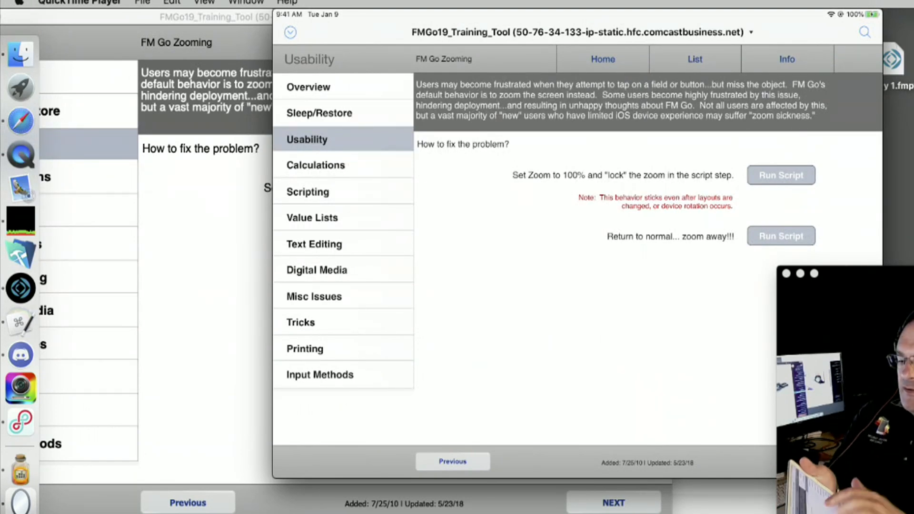
pyautogui.doubleClick(624, 314)
pyautogui.moveTo(547, 214); pyautogui.dragTo(640, 341)
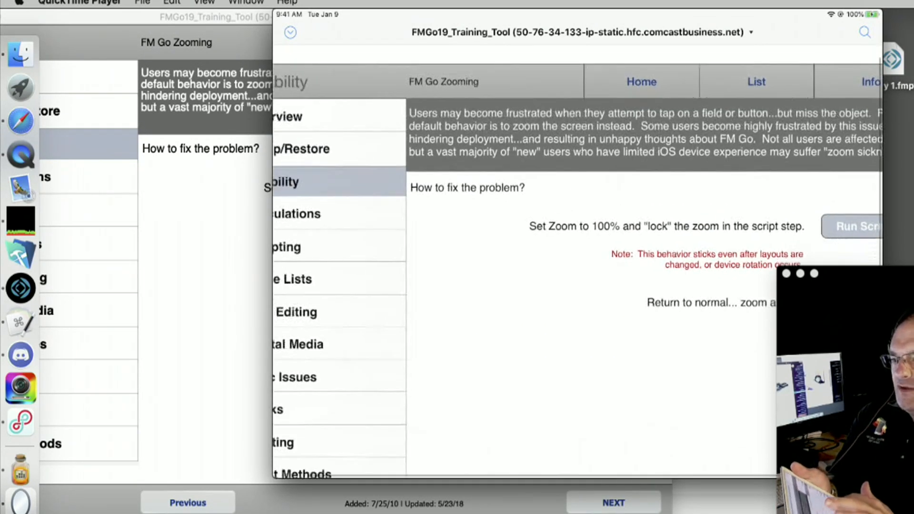
pyautogui.doubleClick(623, 314)
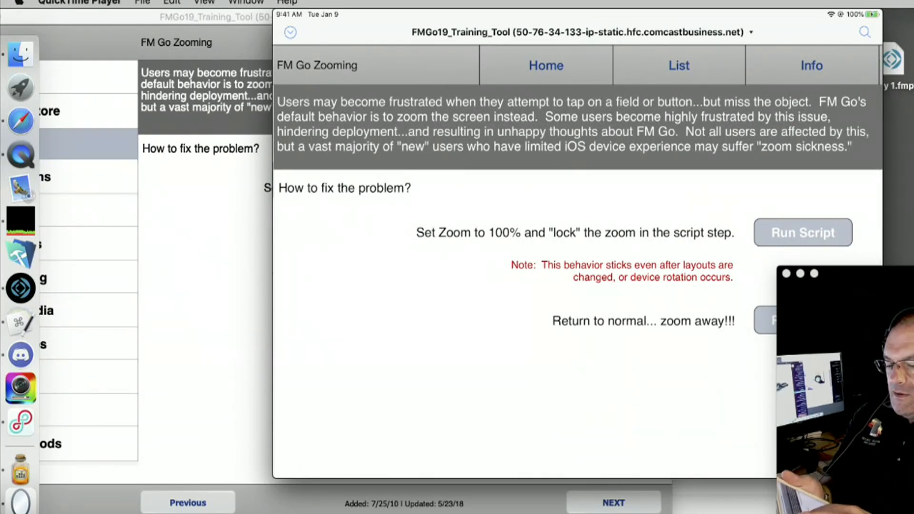
pyautogui.scroll(-5, 578, 262)
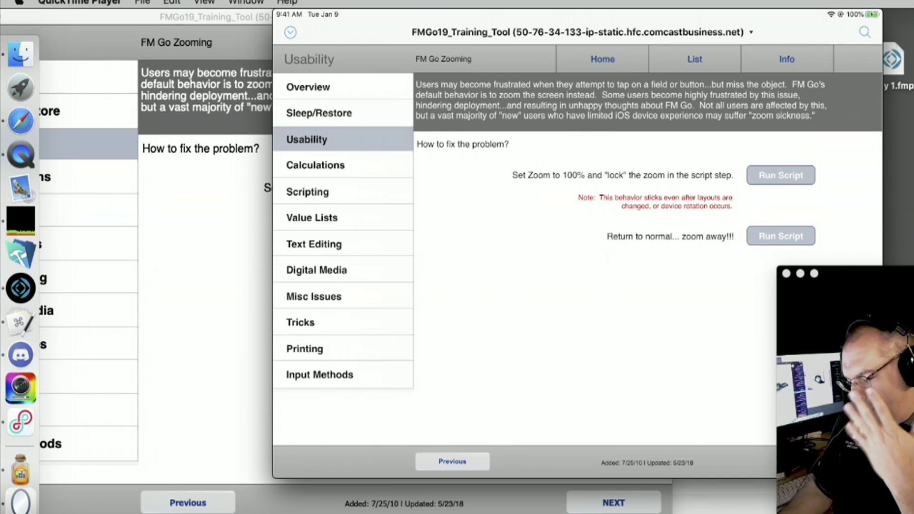
pyautogui.click(781, 175)
pyautogui.click(577, 227)
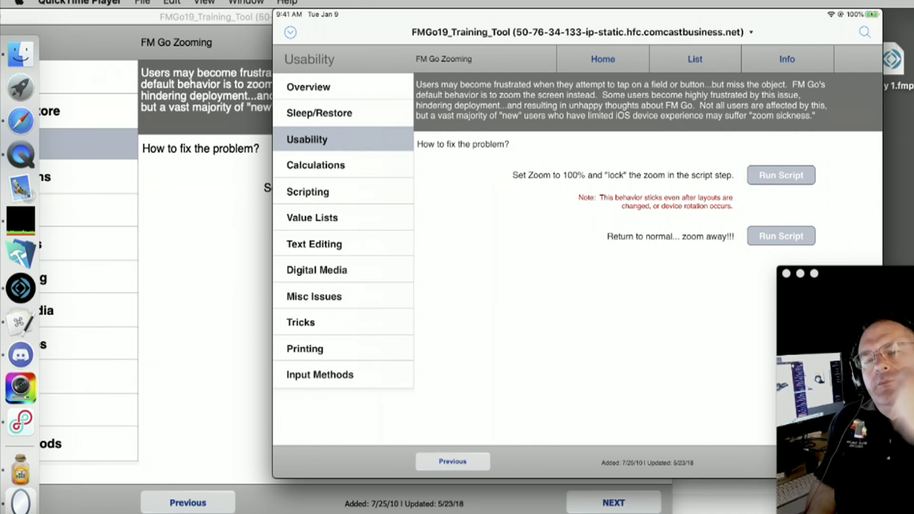
pyautogui.moveTo(518, 281)
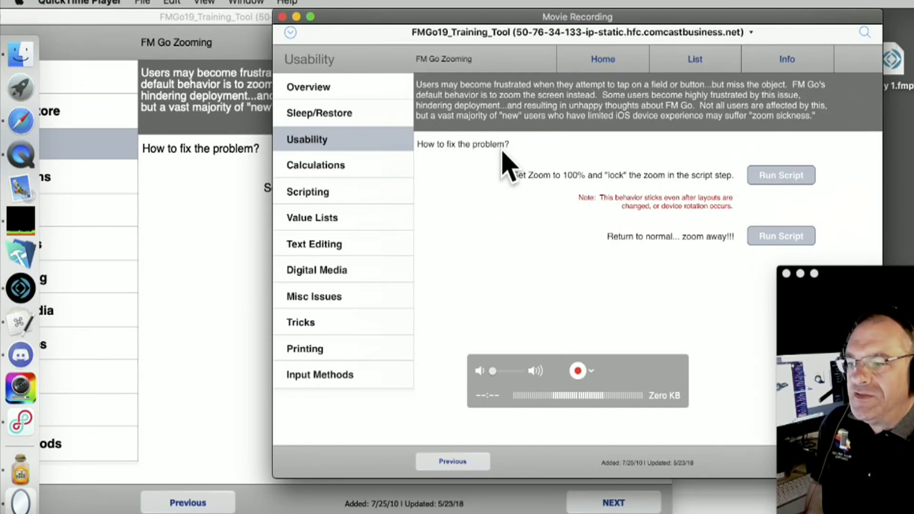
pyautogui.click(210, 163)
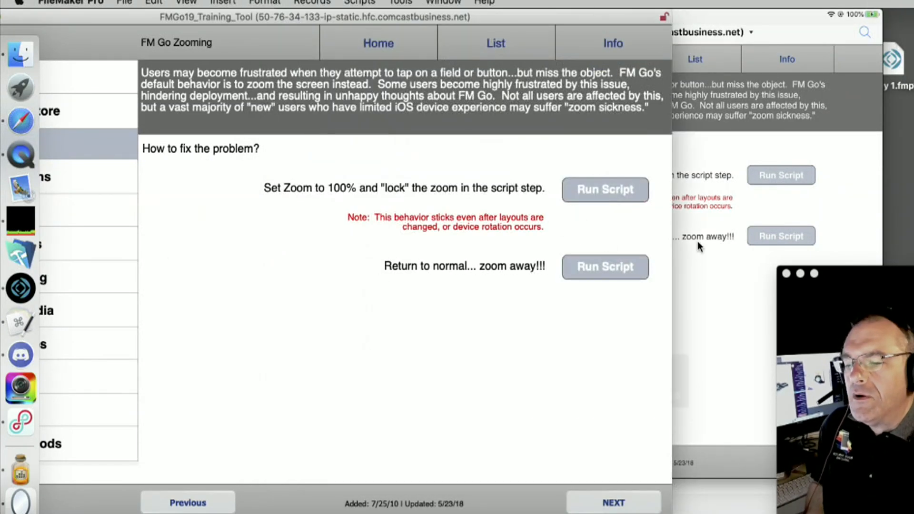
pyautogui.click(678, 247)
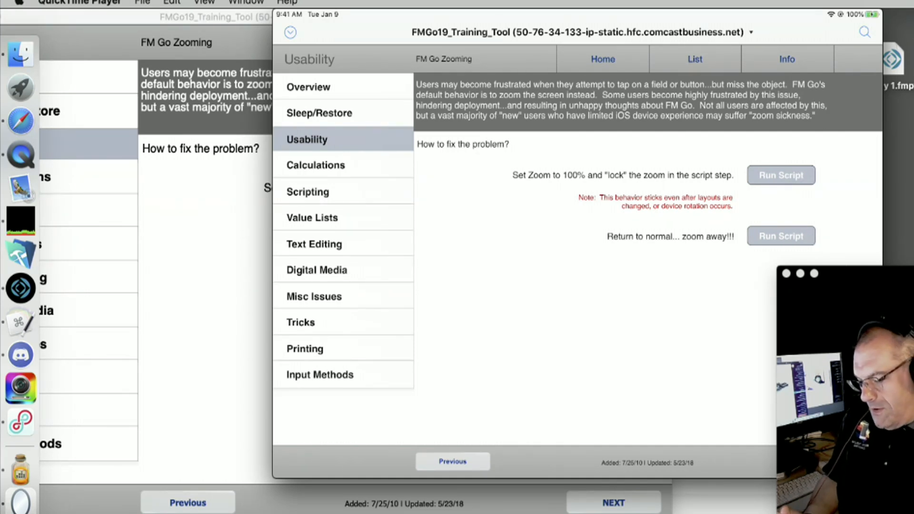
pyautogui.moveTo(293, 20)
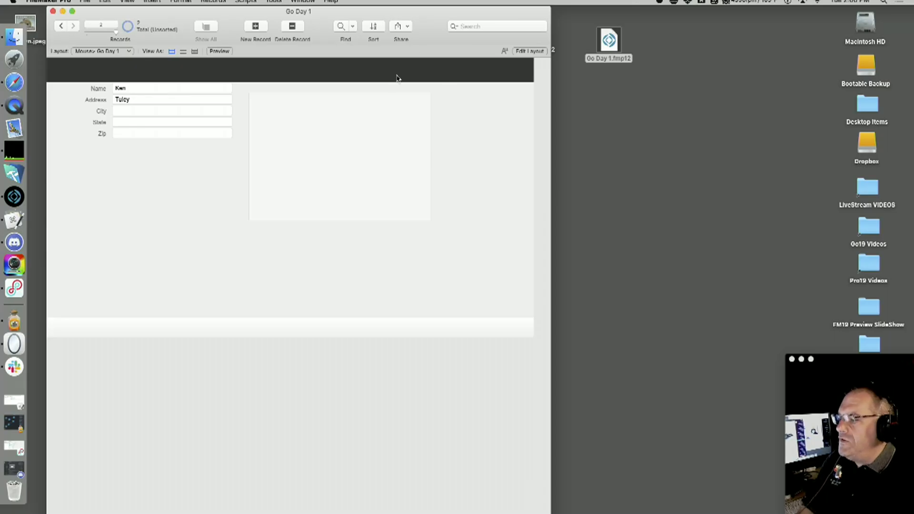
# Shift the Go Day 1 window right and open then close a blank Safari window
pyautogui.moveTo(420, 29); pyautogui.dragTo(509, 20)
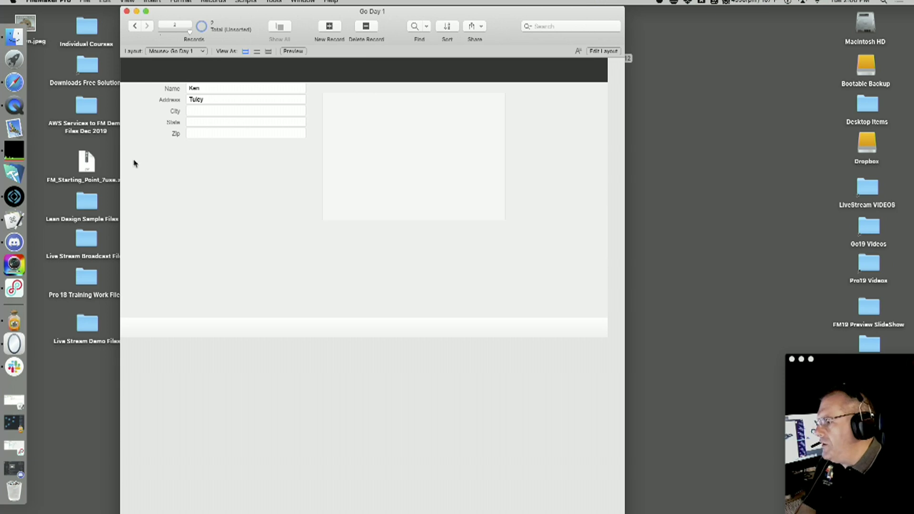
pyautogui.click(14, 82)
pyautogui.moveTo(260, 45); pyautogui.dragTo(243, 104)
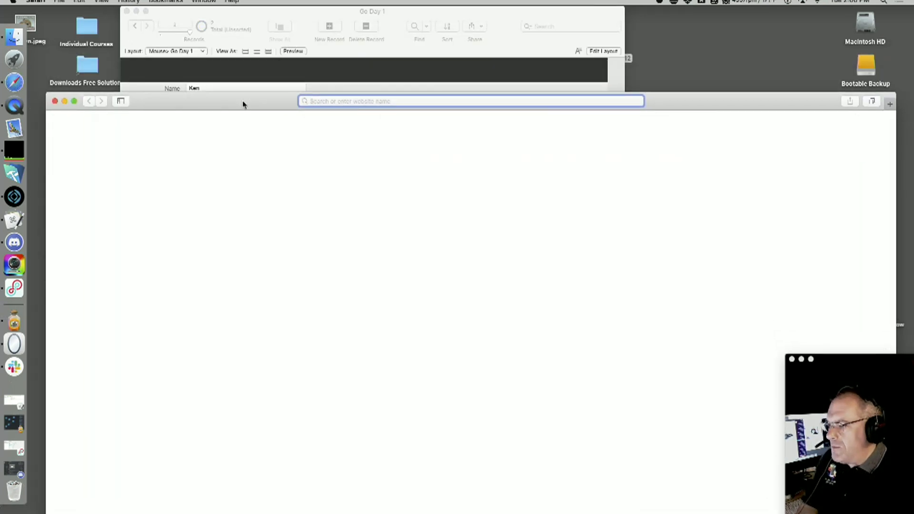
pyautogui.click(55, 101)
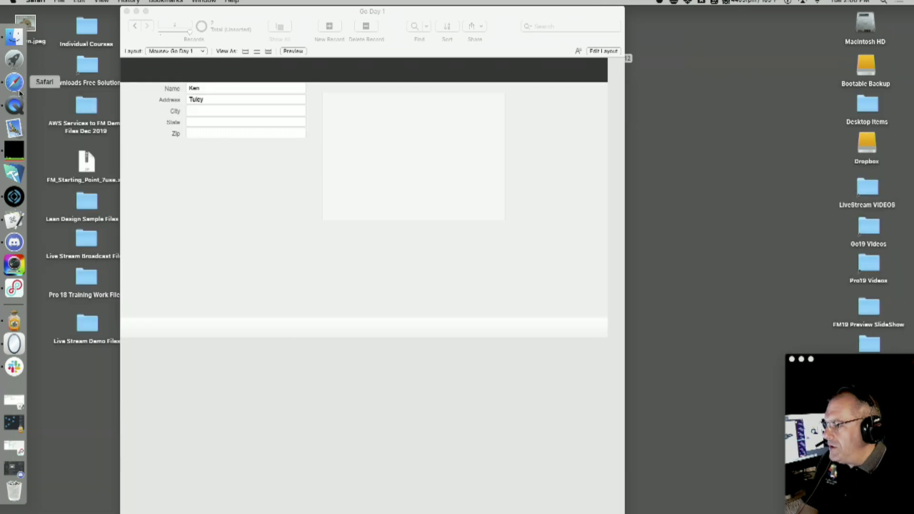
# Start a new QuickTime movie recording mirroring the iPad and move it left
pyautogui.click(18, 110)
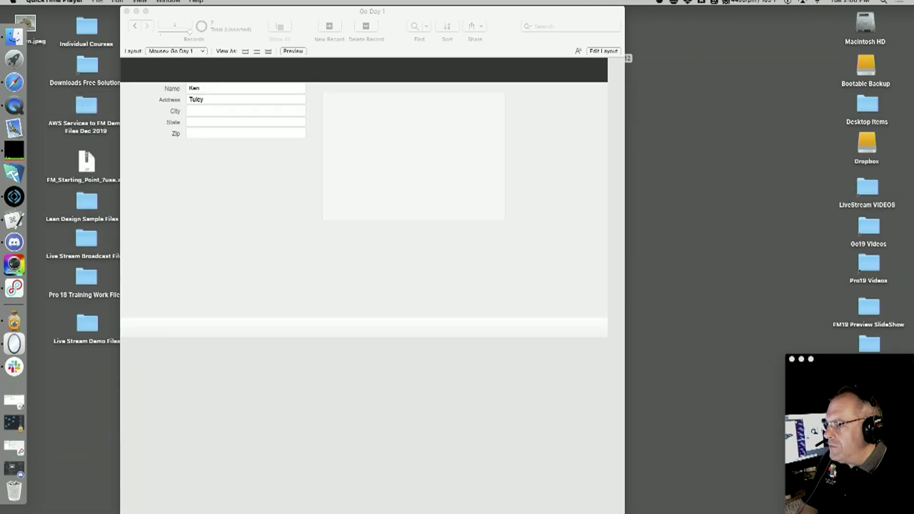
pyautogui.click(98, 2)
pyautogui.click(103, 9)
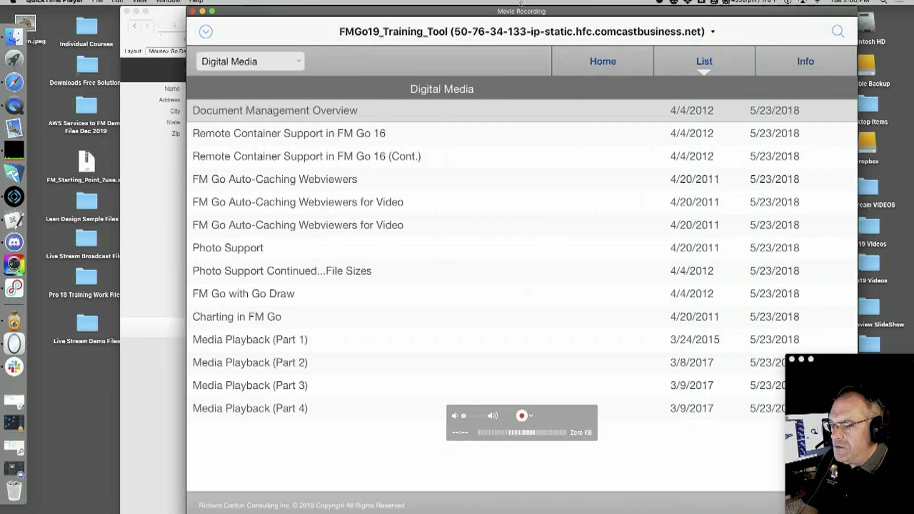
pyautogui.moveTo(470, 10); pyautogui.dragTo(365, 6)
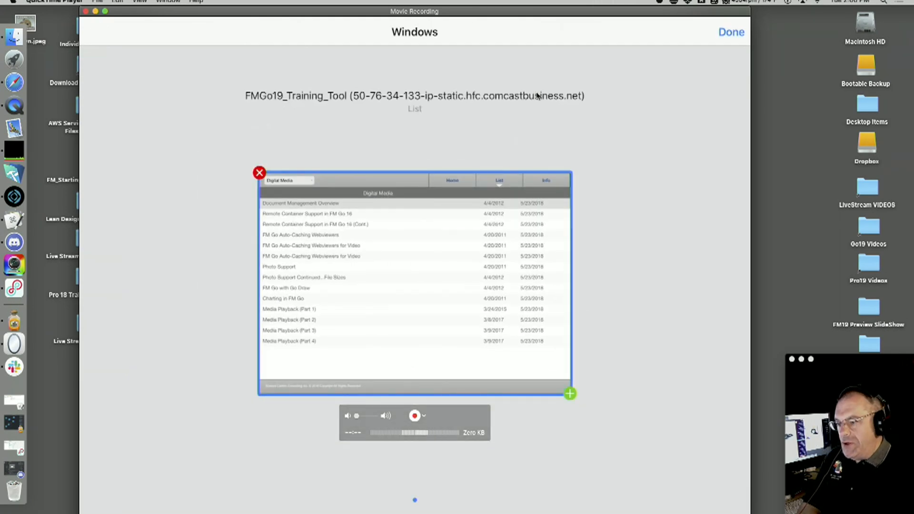
# Move the recording aside, check FileMaker's open-window list for Go Day 1, then bring the iPad mirror forward
pyautogui.moveTo(370, 12); pyautogui.dragTo(430, 132)
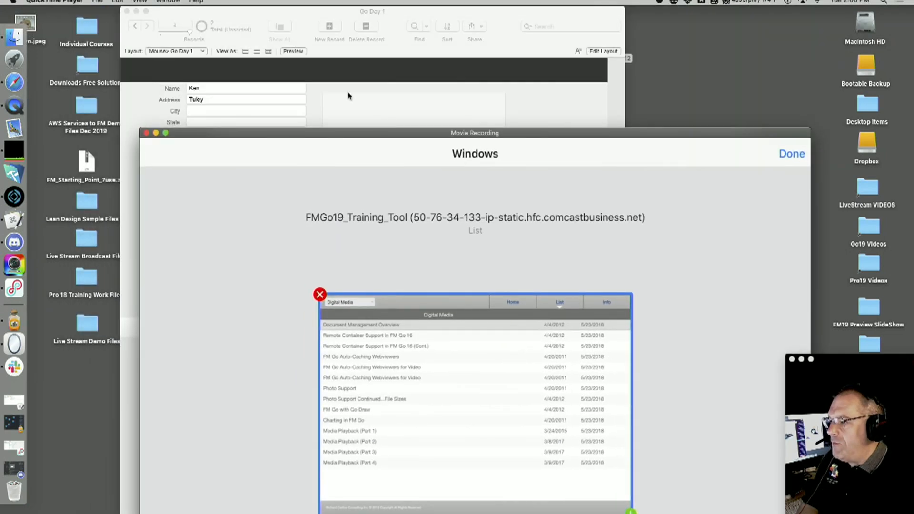
pyautogui.click(348, 94)
pyautogui.click(303, 2)
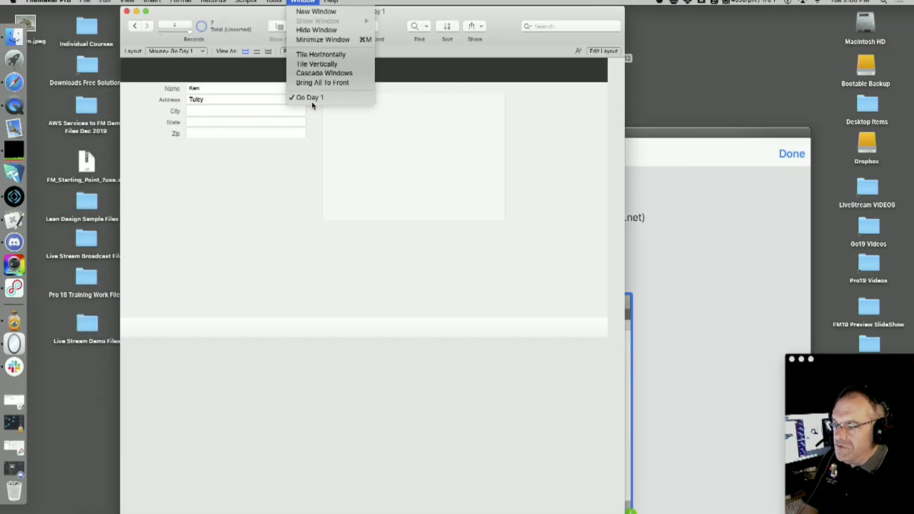
pyautogui.click(288, 184)
pyautogui.click(693, 208)
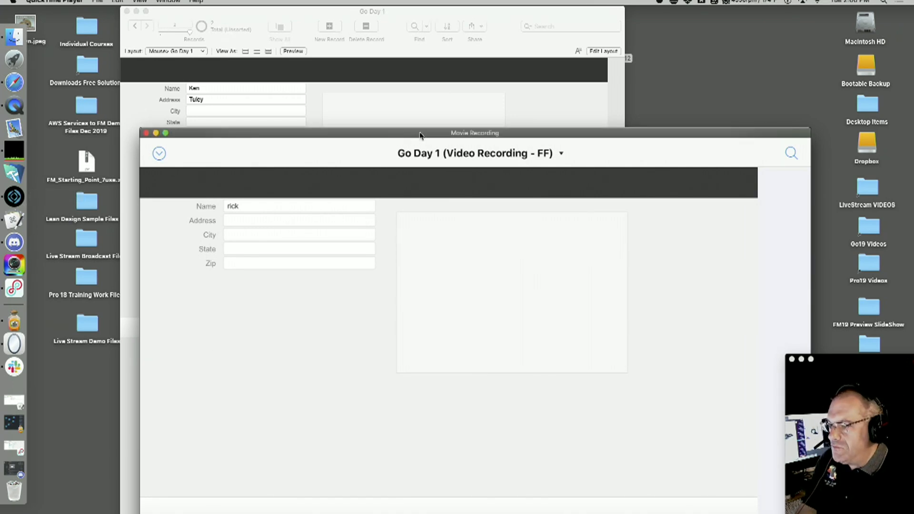
# Hide the Go Day 1 status toolbar via View > Status Toolbar, then turn it back on
pyautogui.moveTo(198, 196); pyautogui.dragTo(271, 90)
pyautogui.click(181, 158)
pyautogui.click(127, 2)
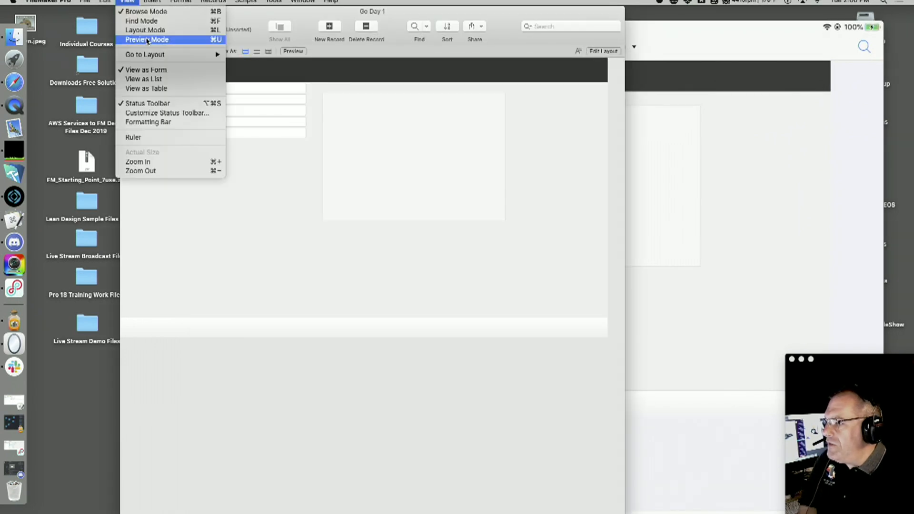
pyautogui.click(153, 104)
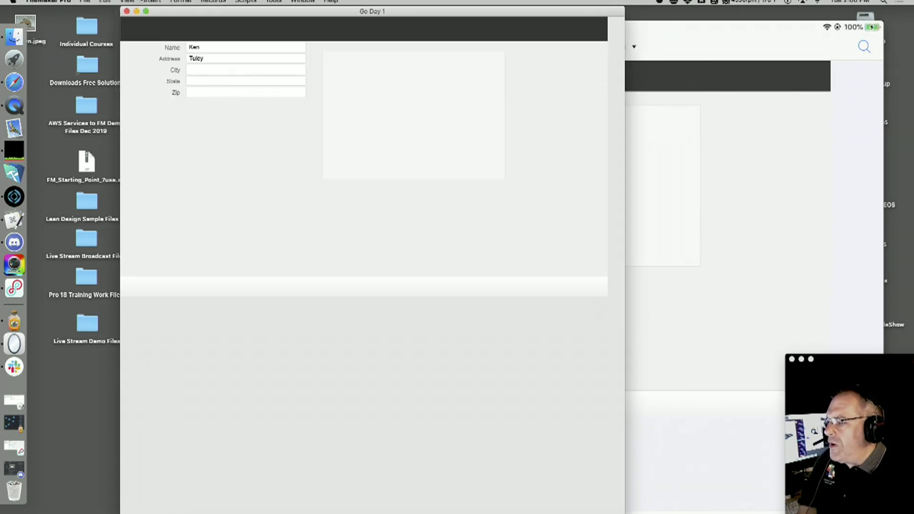
pyautogui.click(128, 2)
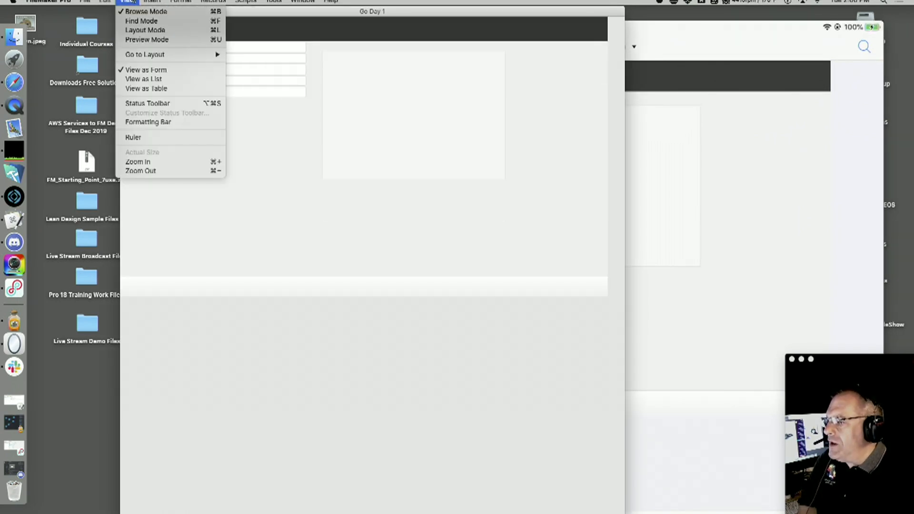
pyautogui.click(147, 108)
# Reposition and shrink the iPad mirror window, leaving Go Day 1 in front
pyautogui.click(735, 148)
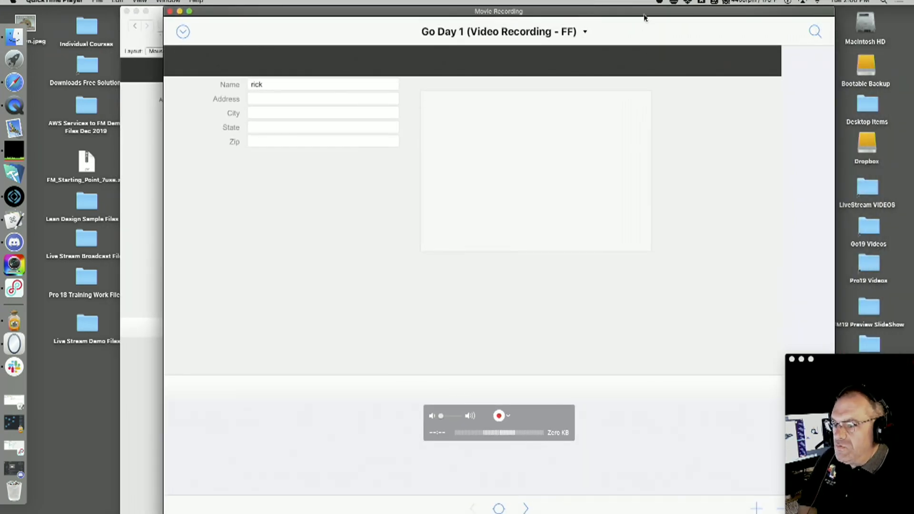
pyautogui.moveTo(639, 14); pyautogui.dragTo(530, 15)
pyautogui.moveTo(727, 510); pyautogui.dragTo(638, 452)
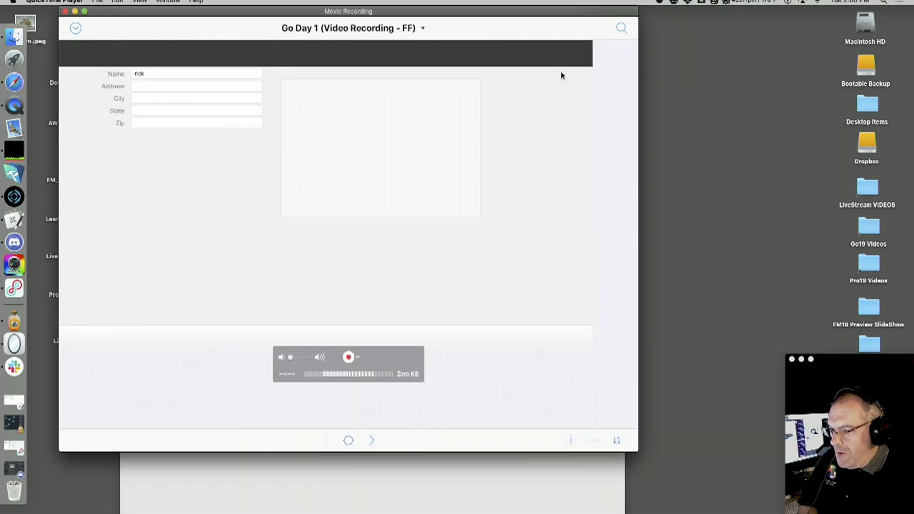
pyautogui.click(709, 75)
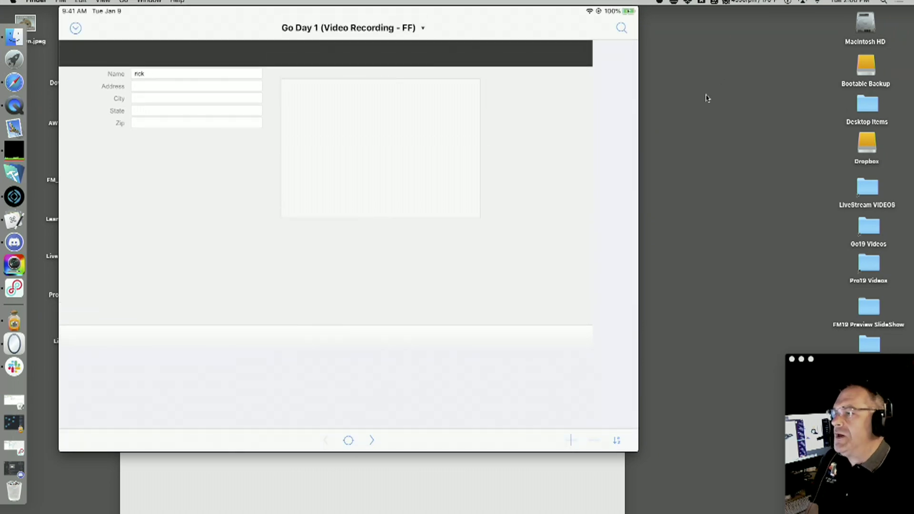
pyautogui.moveTo(295, 13); pyautogui.dragTo(492, 13)
pyautogui.click(199, 184)
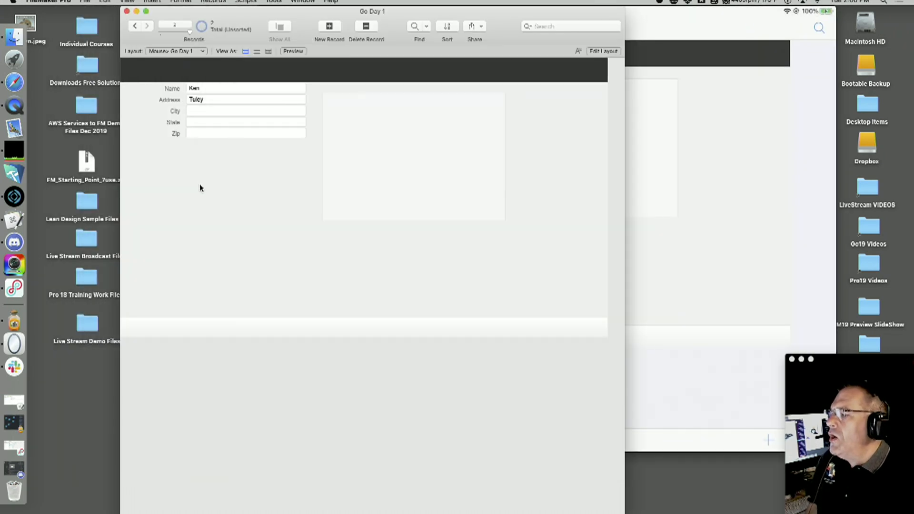
# Open and close the View menu unchanged, then bring the iPad mirror of Go Day 1 forward
pyautogui.click(127, 2)
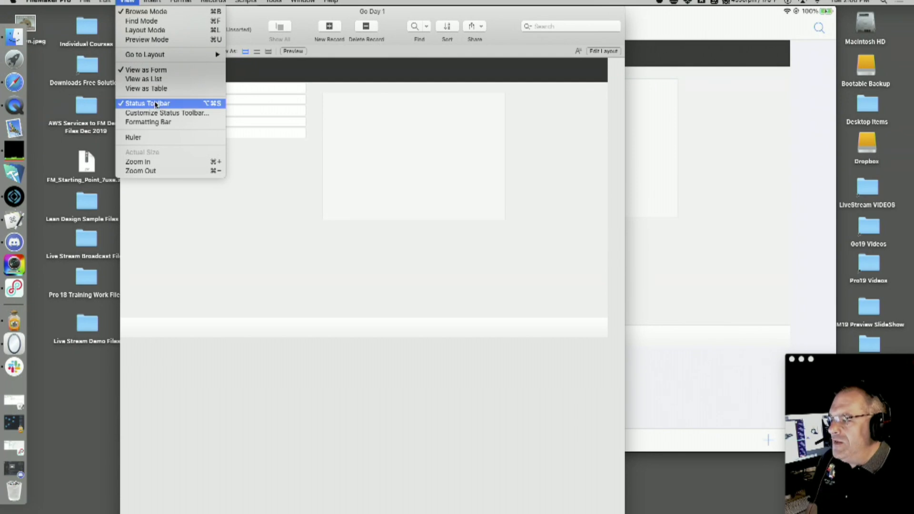
pyautogui.click(273, 199)
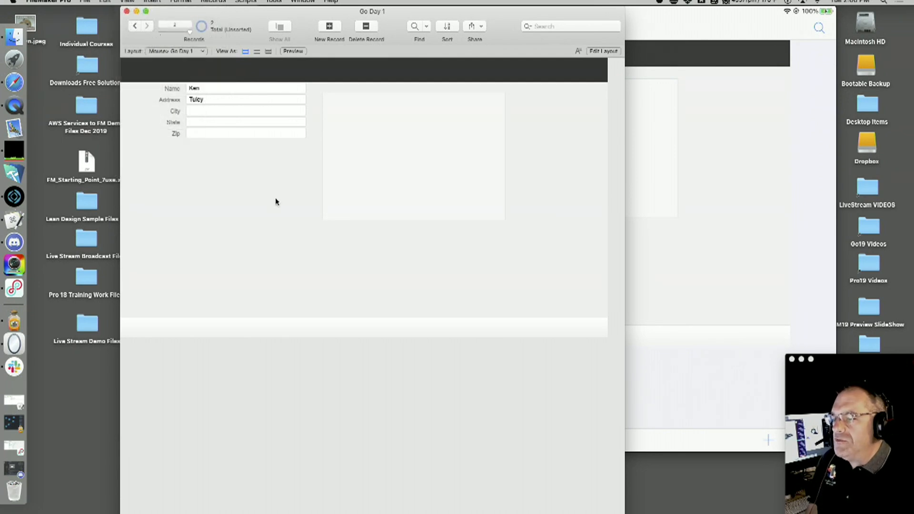
pyautogui.click(693, 206)
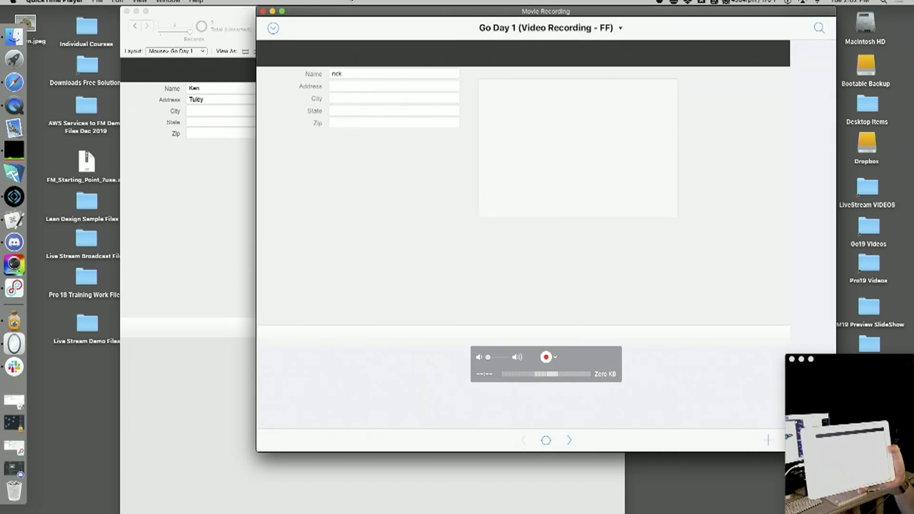
# Bring the Go Day 1 window forward and hide its status toolbar from the View menu
pyautogui.click(165, 244)
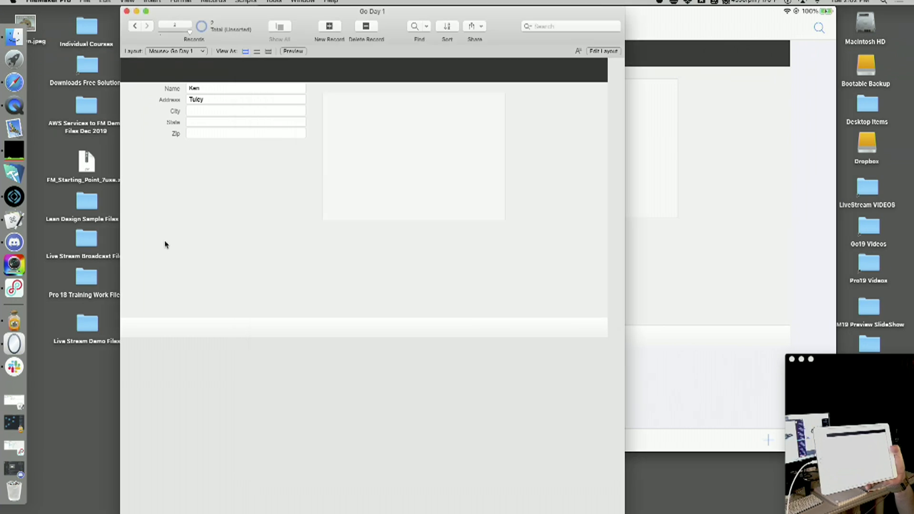
pyautogui.click(127, 1)
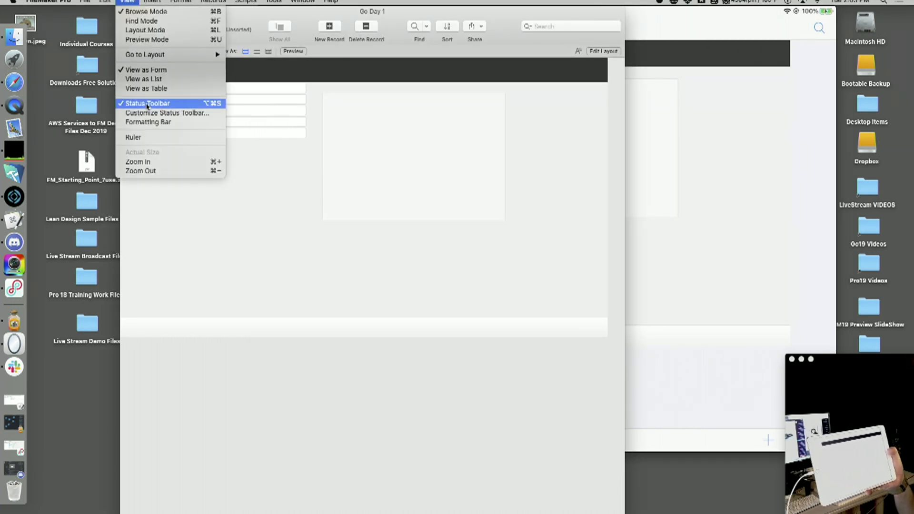
pyautogui.click(365, 115)
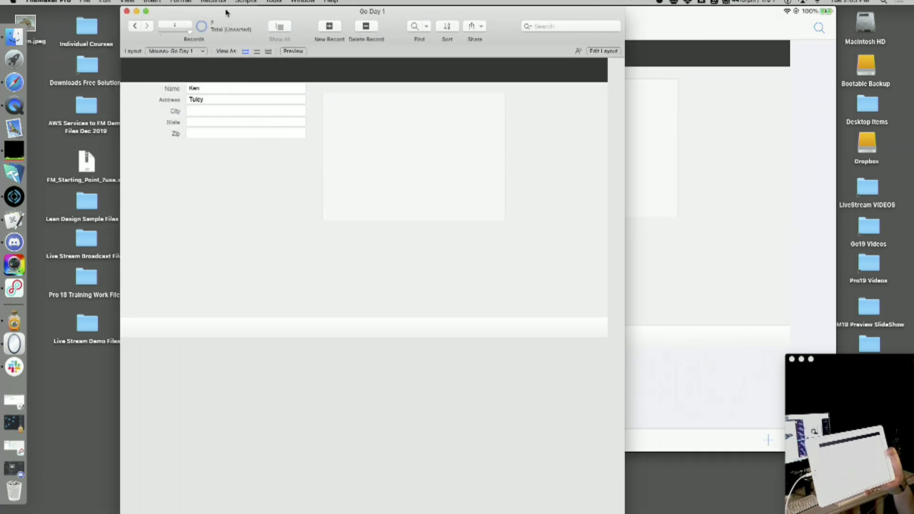
pyautogui.click(128, 1)
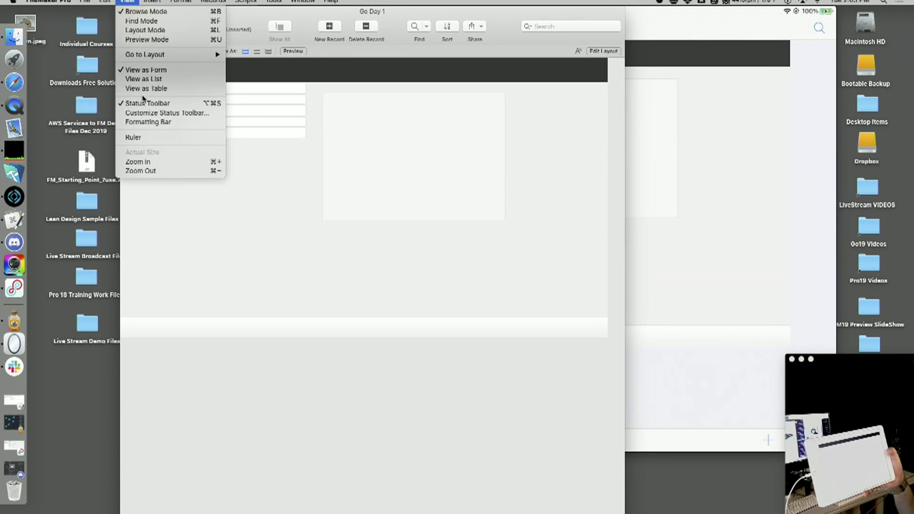
pyautogui.click(142, 101)
# Show the Go Day 1 status toolbar again, keeping form view
pyautogui.click(128, 1)
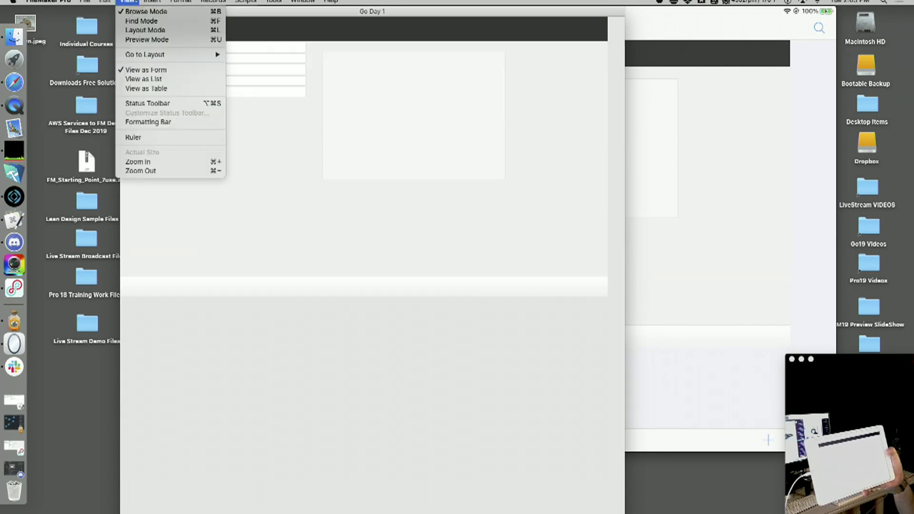
pyautogui.click(153, 72)
pyautogui.click(129, 2)
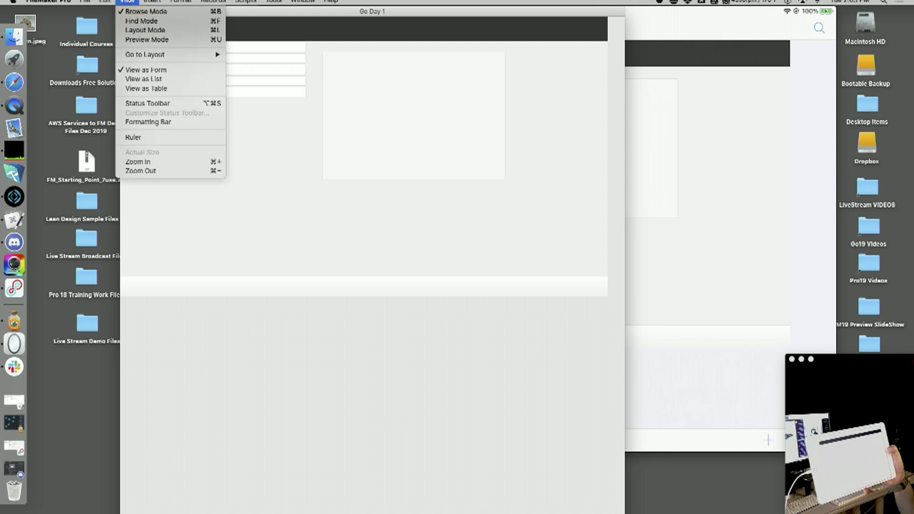
pyautogui.click(161, 103)
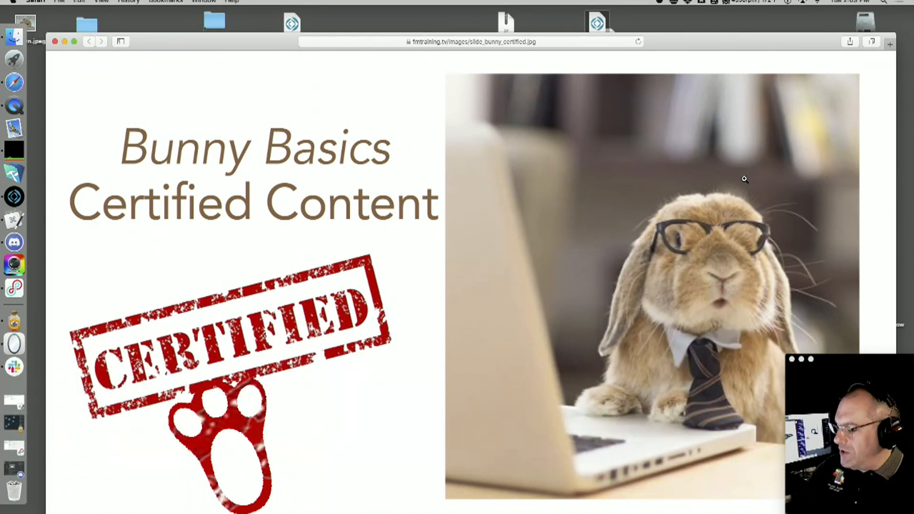
# Open fmtraining.tv/#BUNDLE in a new Safari window and zoom in twice to read the annual subscription offers
pyautogui.press('super+n')
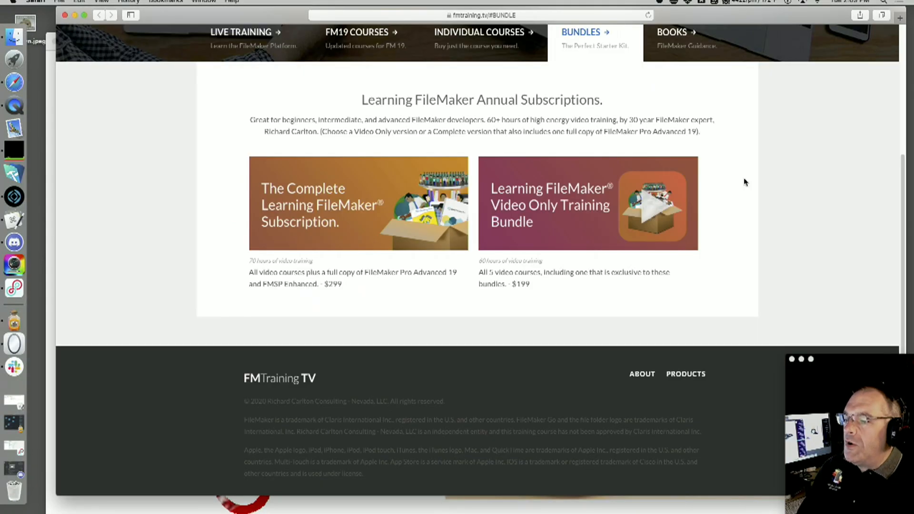
pyautogui.press('super+equal')
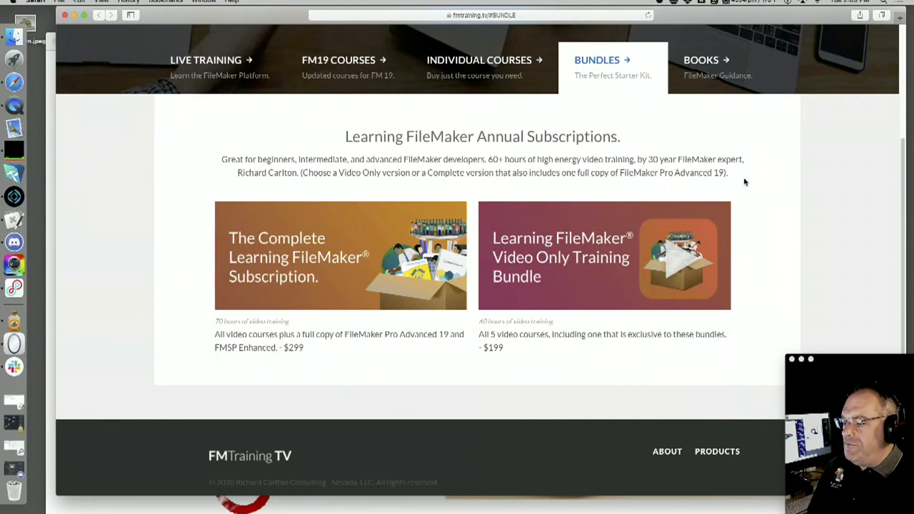
pyautogui.press('super+equal')
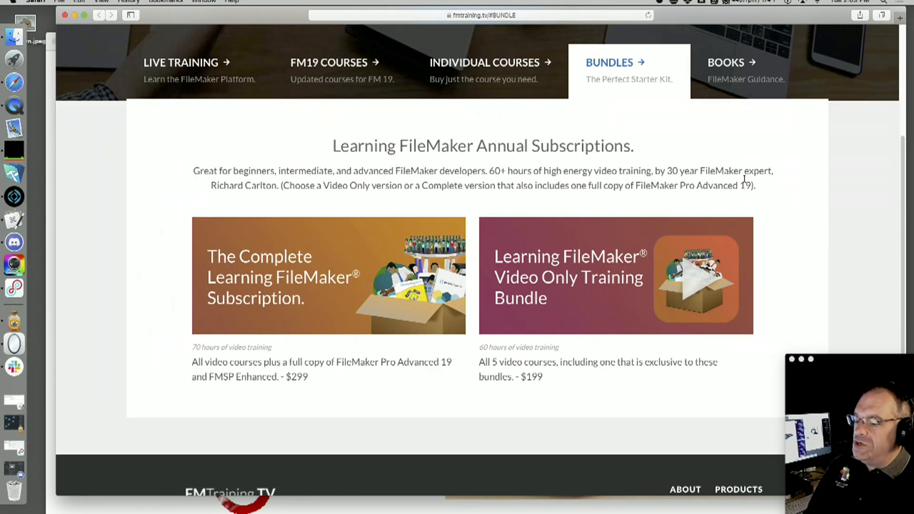